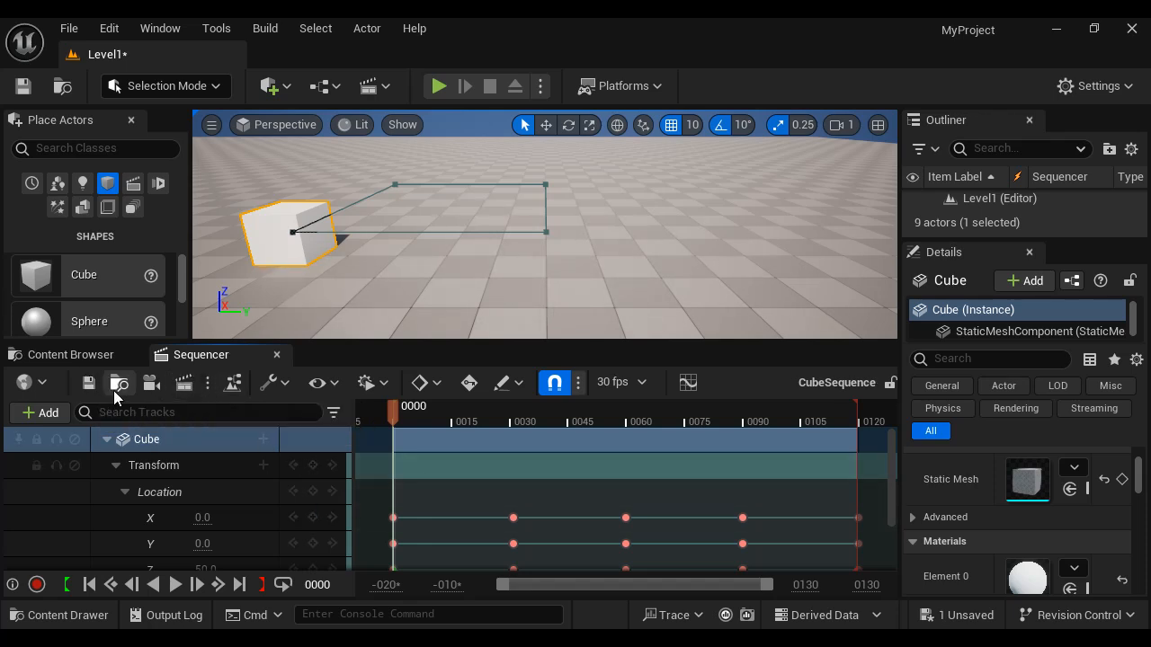
# - Locate the CubeSequence asset in the Content Browser and return to the Sequencer
pyautogui.click(119, 385)
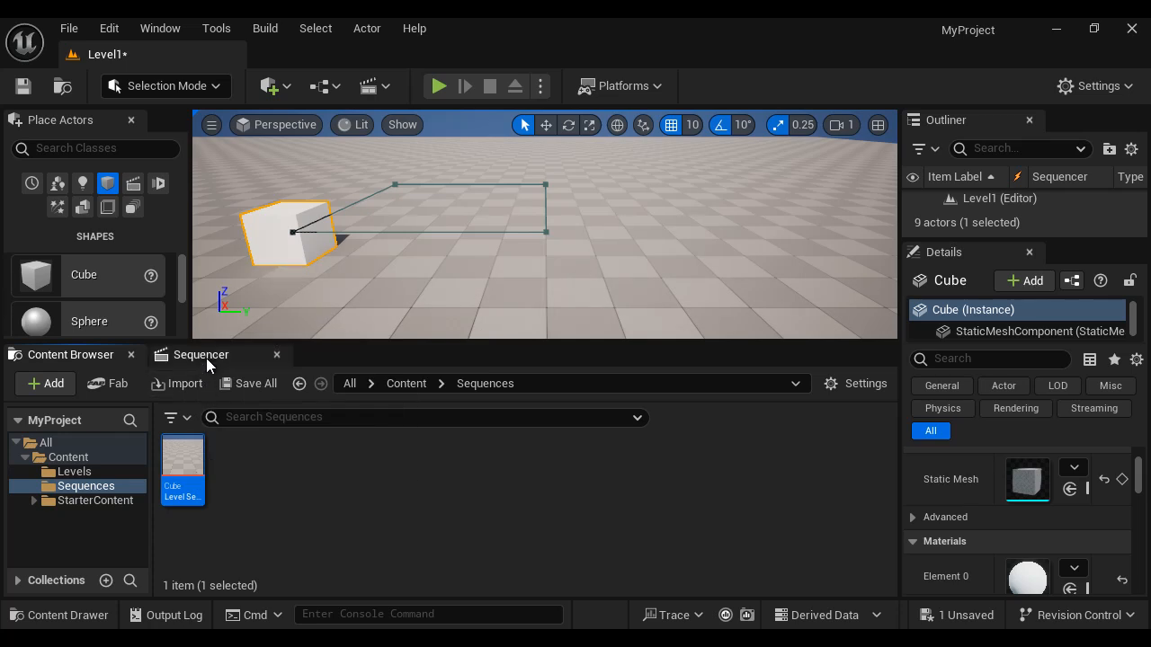
pyautogui.click(207, 356)
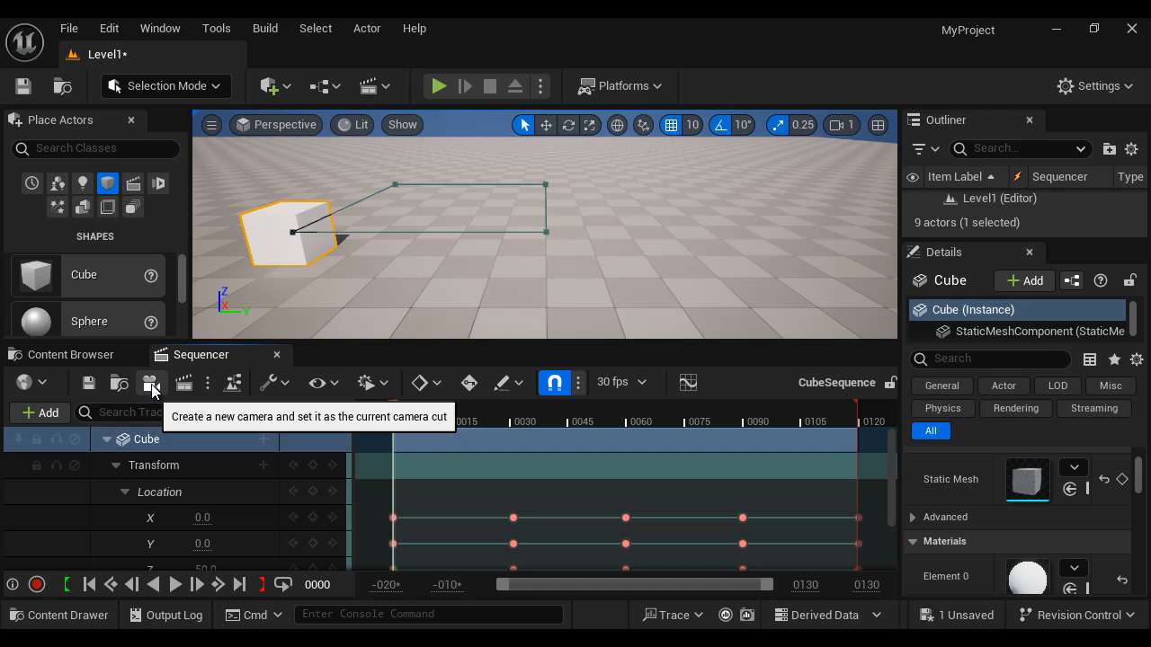
# - Create a new cine camera with a camera cut track, and delete both the camera cut and camera tracks
pyautogui.click(150, 384)
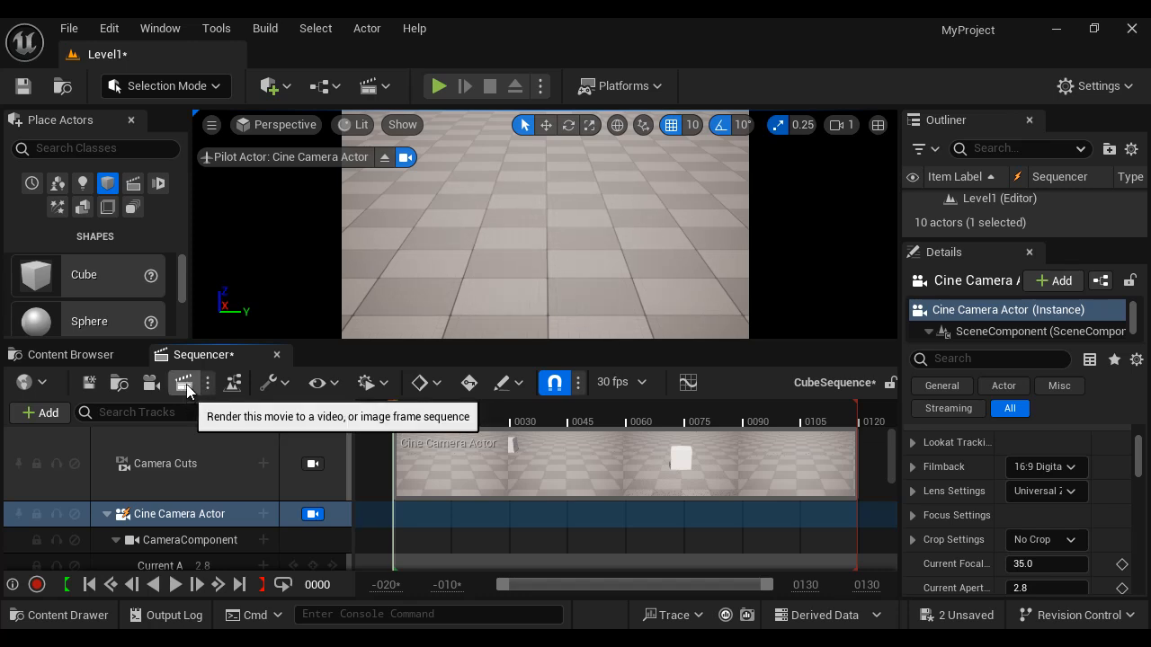
pyautogui.click(180, 466)
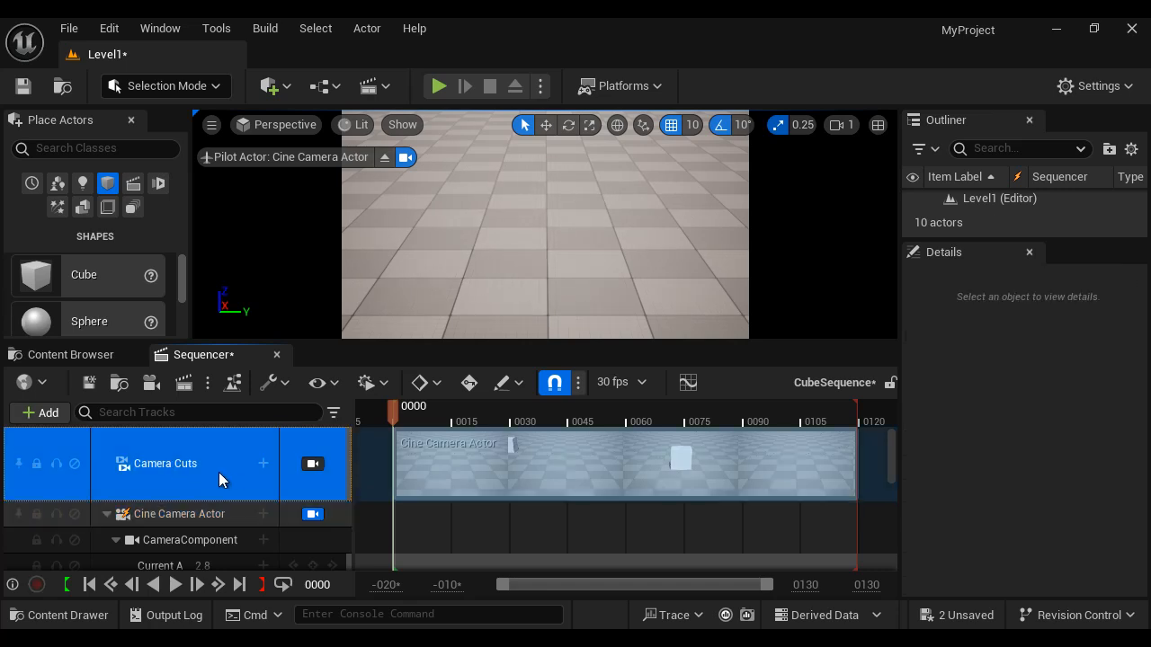
pyautogui.press('Delete')
pyautogui.click(190, 441)
pyautogui.press('Delete')
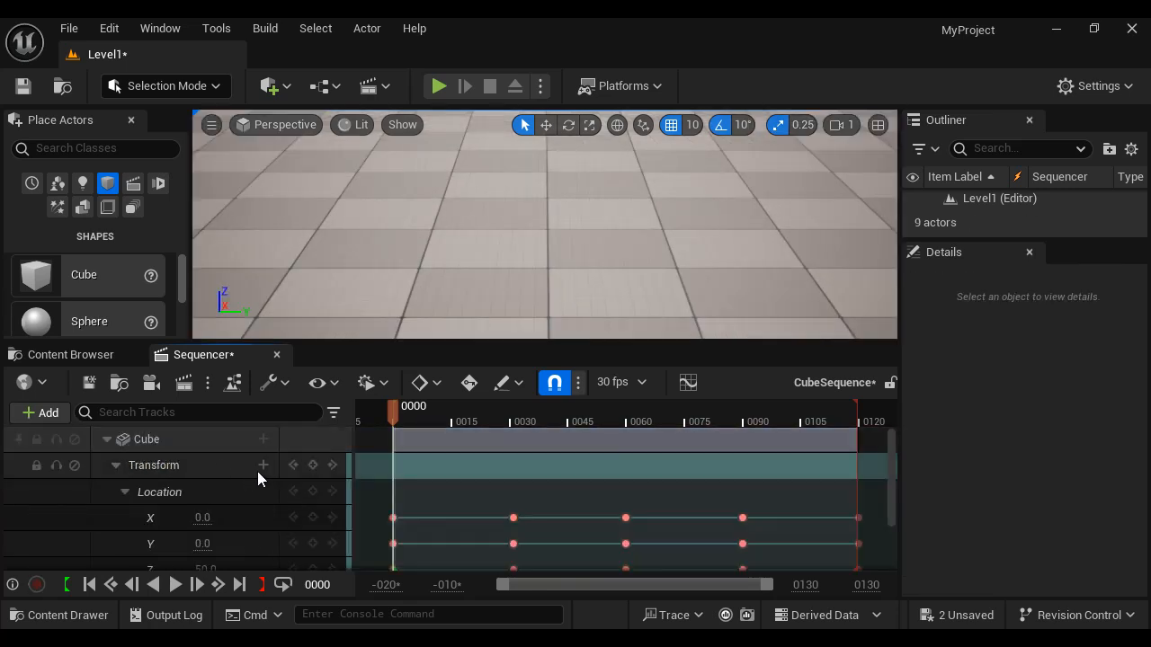
# - Save the sequence, locate it in the Content Browser, and return to the Sequencer
pyautogui.click(89, 382)
pyautogui.click(122, 384)
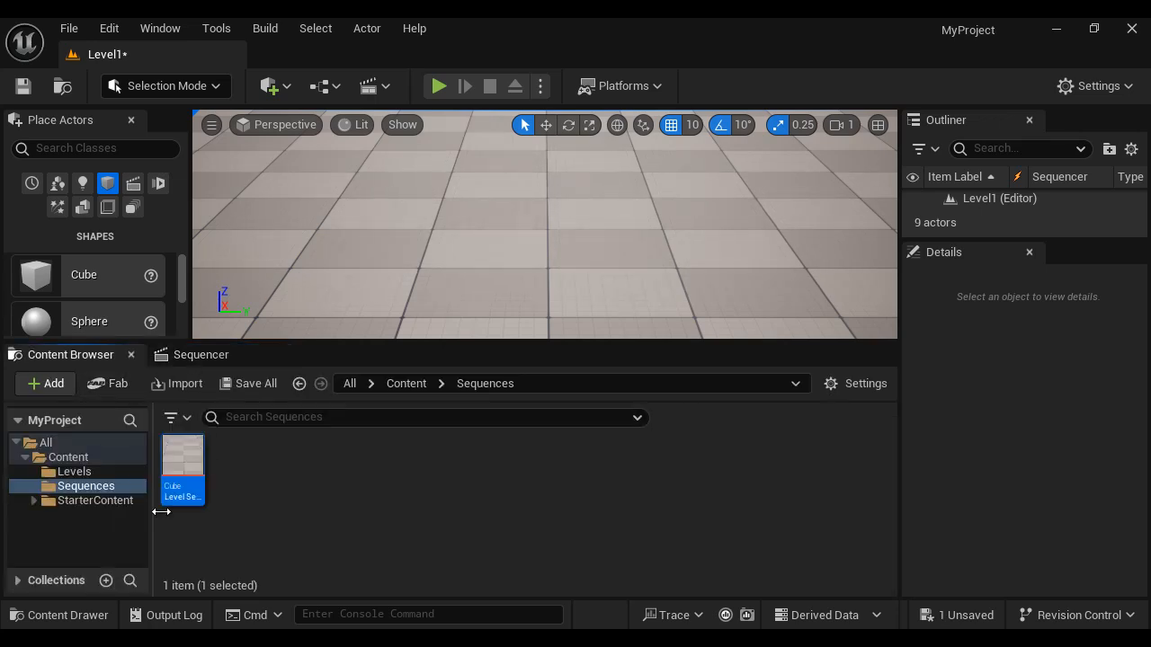
pyautogui.click(198, 353)
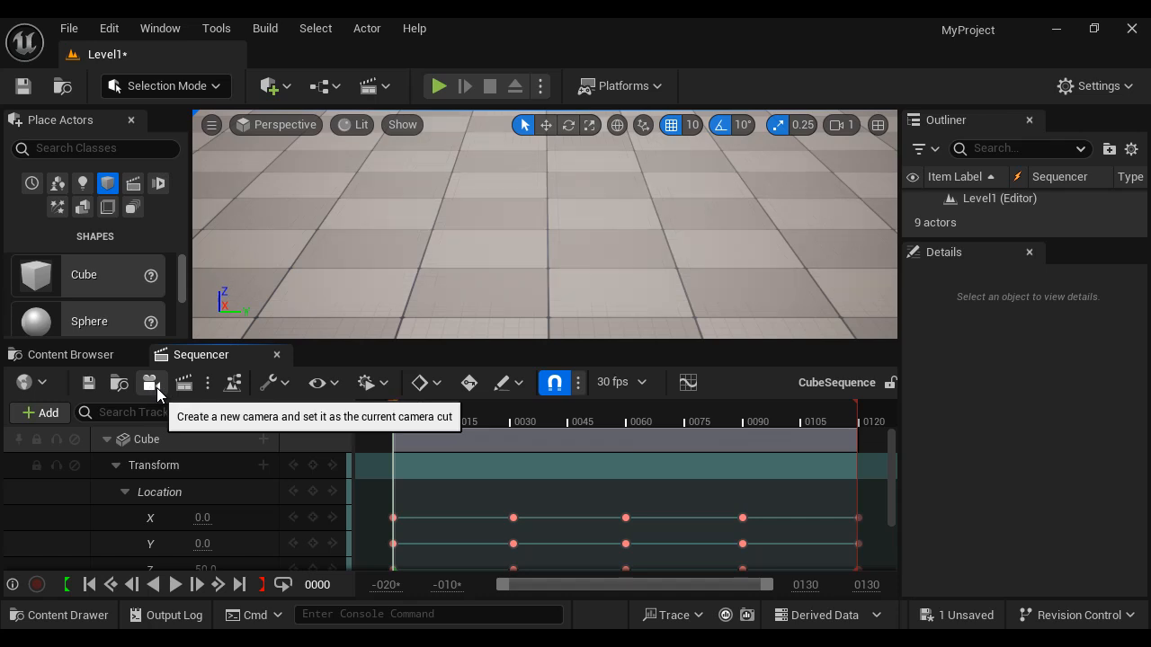
# - Open the sequence's director blueprint in the full Blueprint editor and close it
pyautogui.click(235, 384)
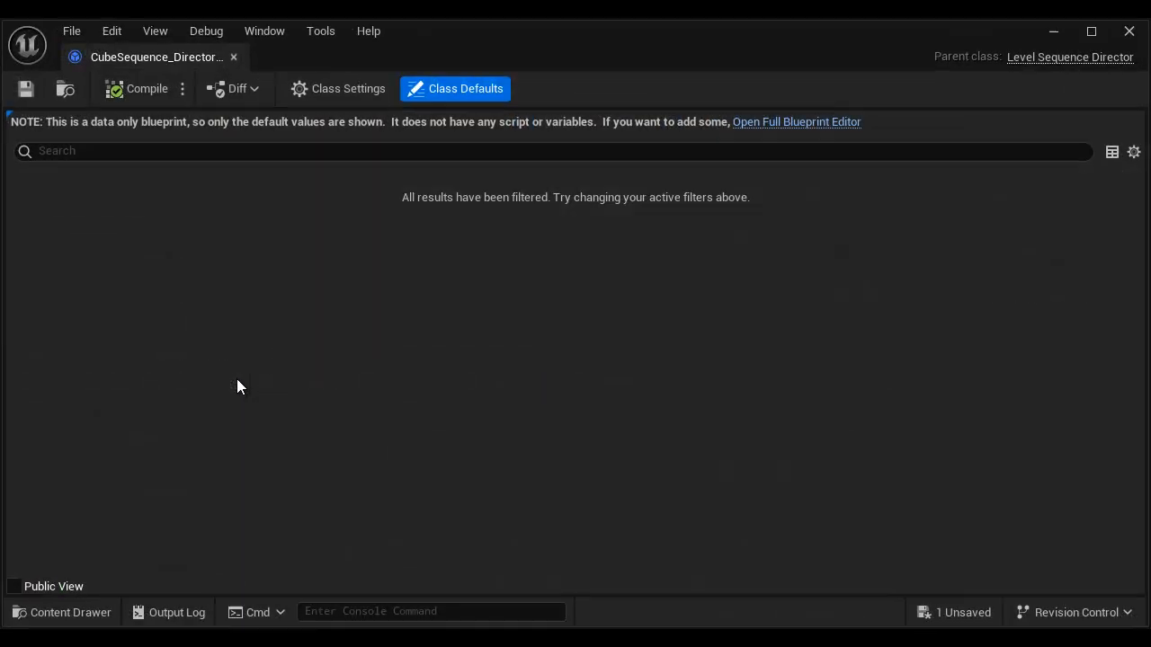
pyautogui.click(793, 122)
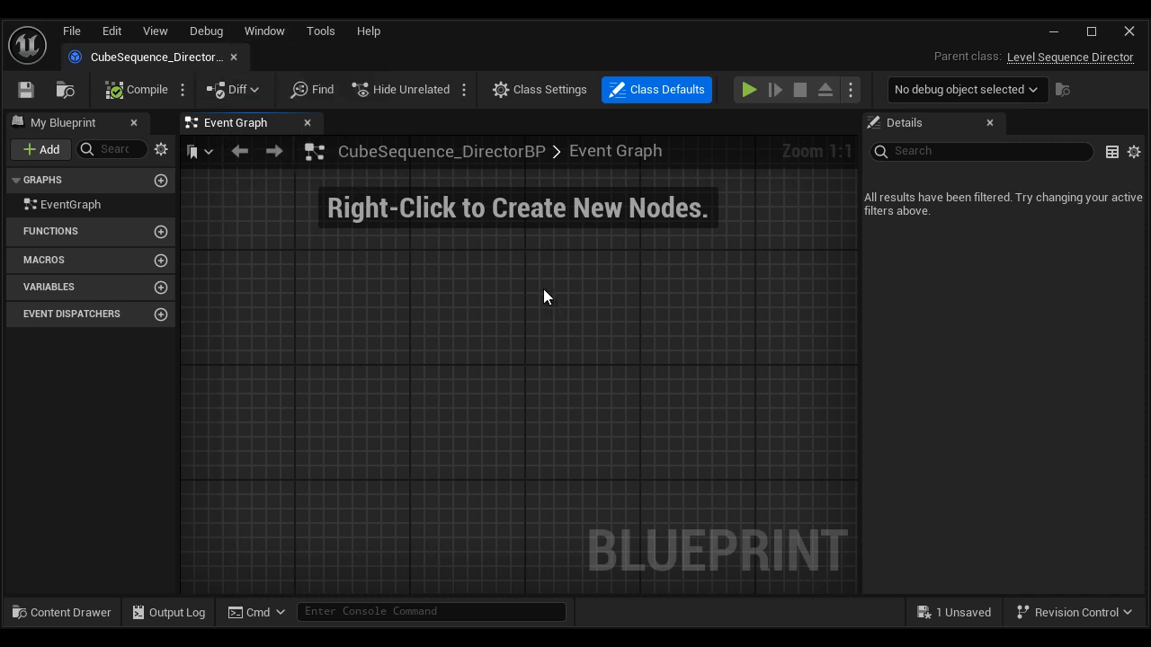
pyautogui.click(234, 58)
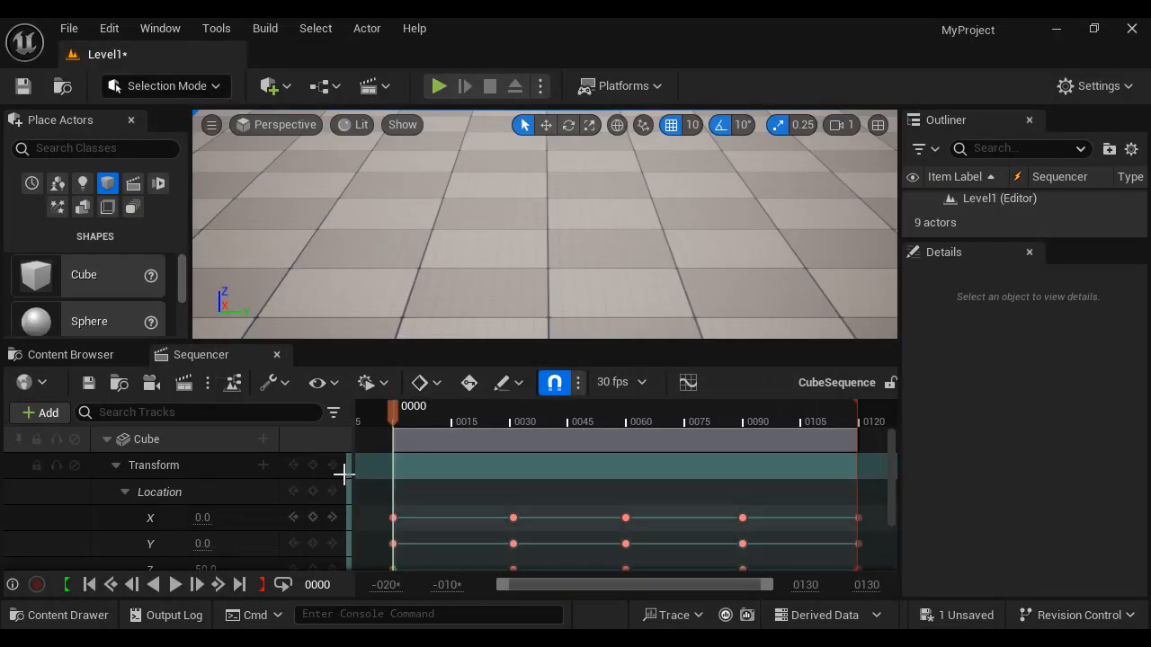
pyautogui.click(285, 387)
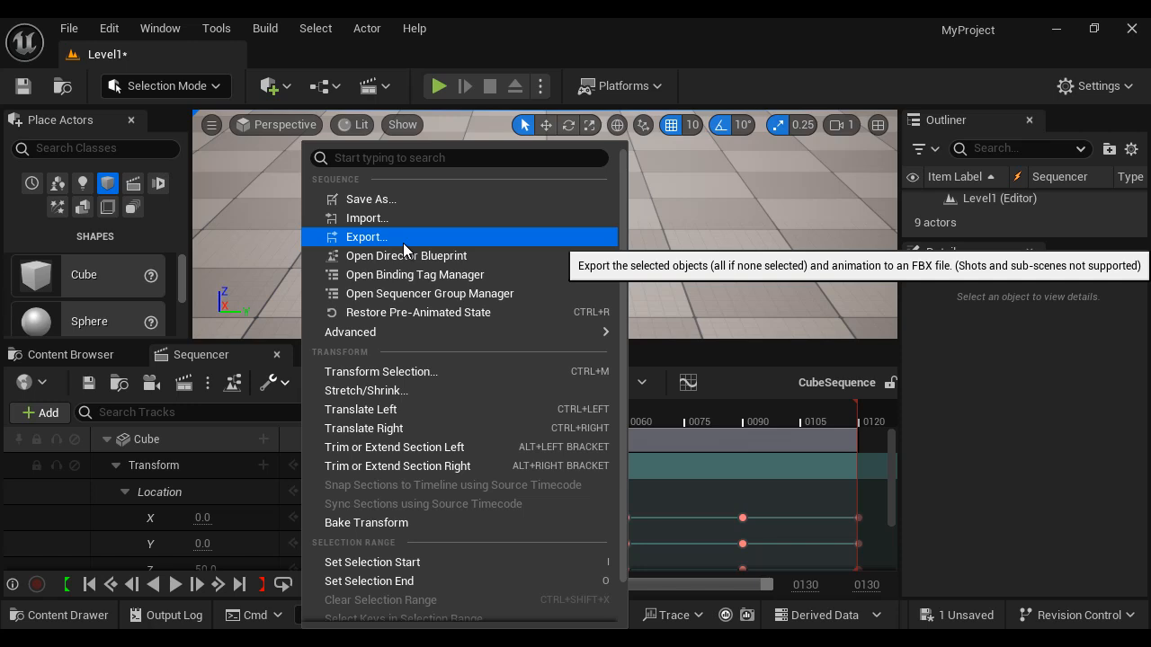
pyautogui.click(1000, 454)
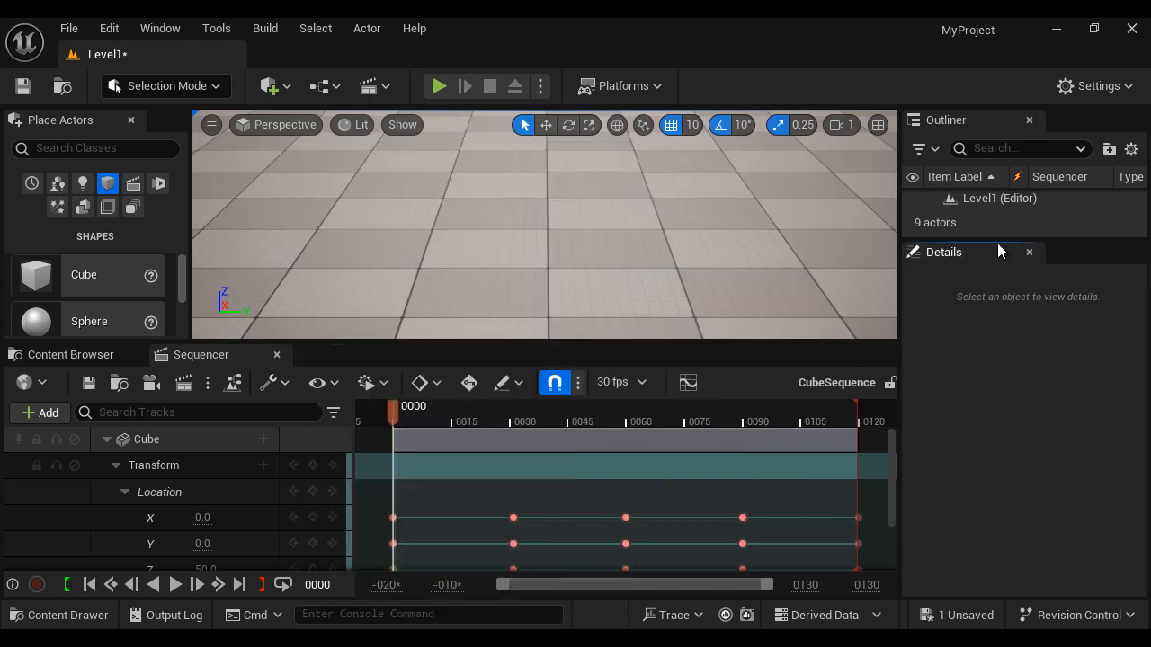
# - Enlarge the Outliner panel, select the Cube actor and frame it in the viewport
pyautogui.moveTo(984, 239); pyautogui.dragTo(984, 393)
pyautogui.click(987, 310)
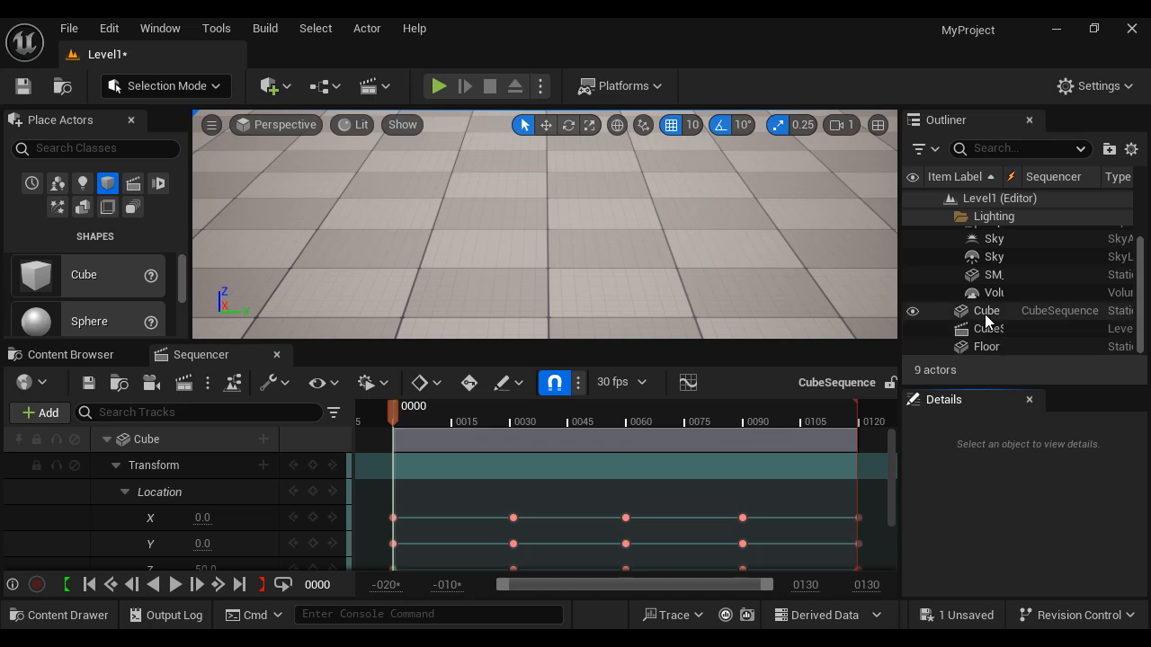
pyautogui.press('f')
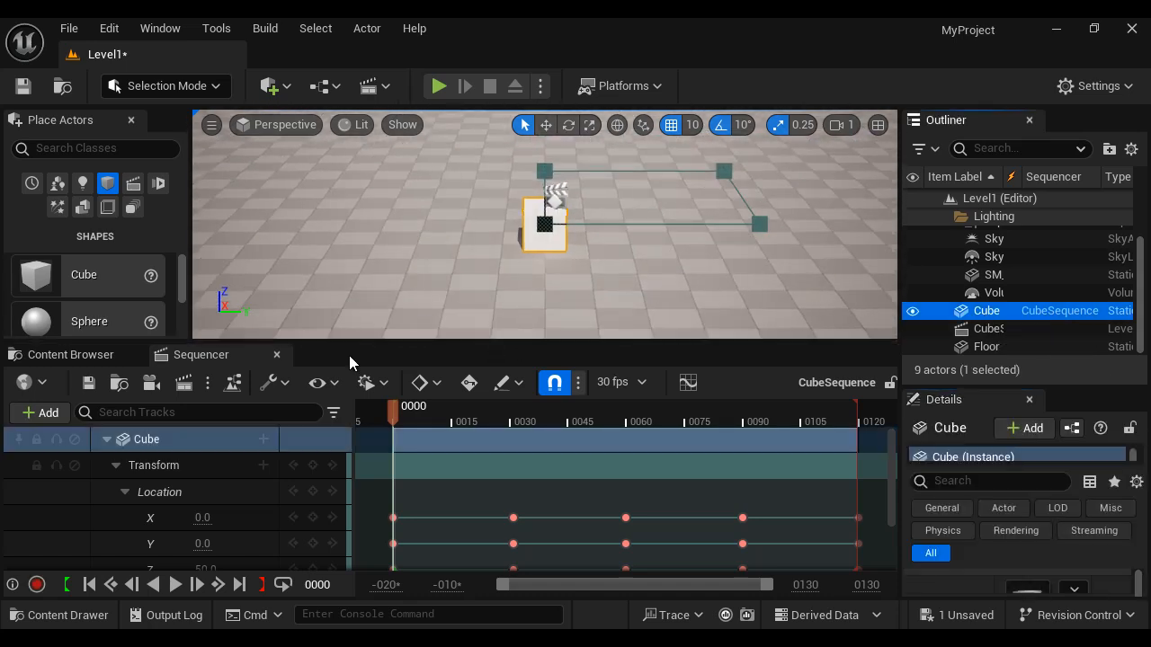
# - Turn off the Range Slider view option, then turn it back on
pyautogui.click(334, 396)
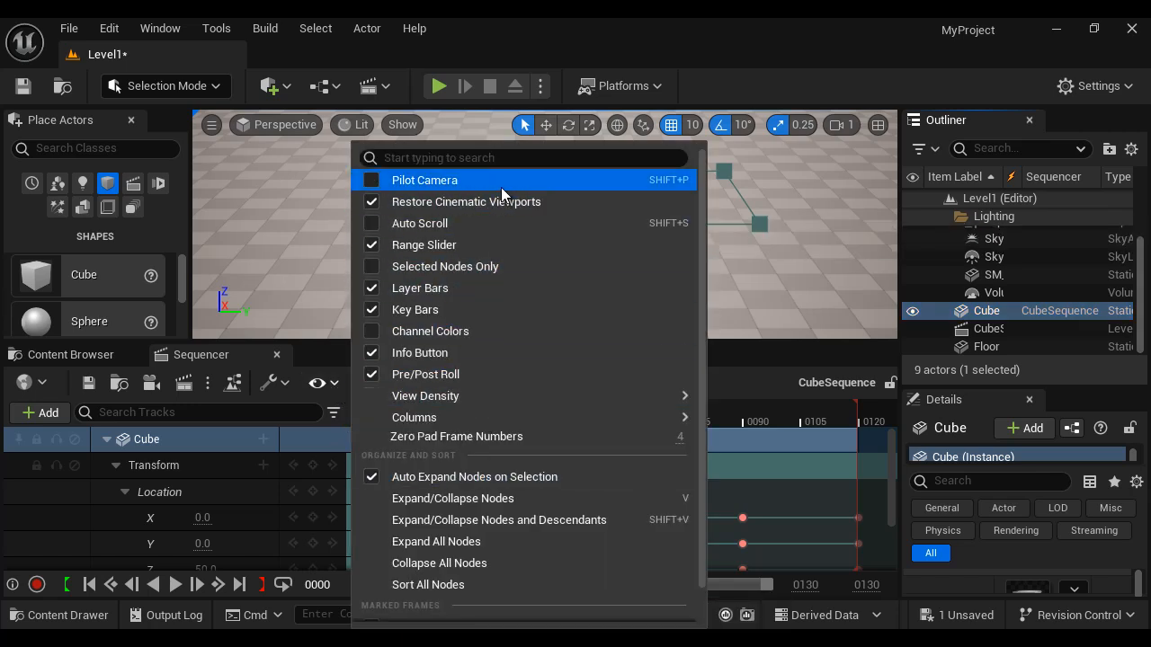
pyautogui.click(827, 354)
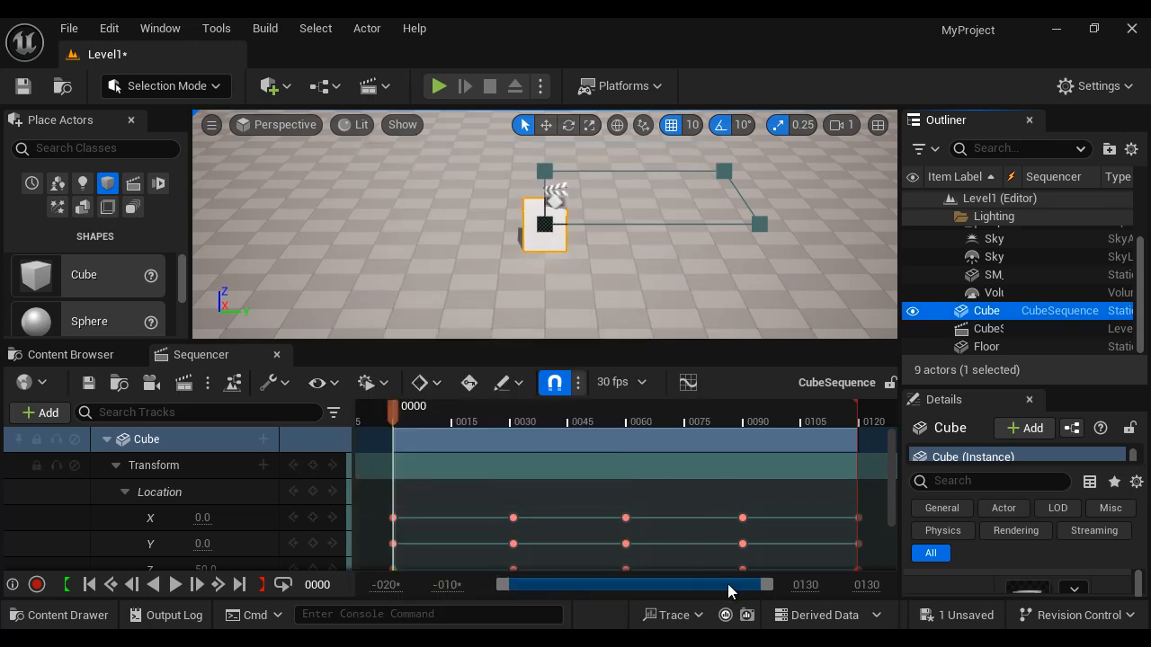
pyautogui.click(339, 388)
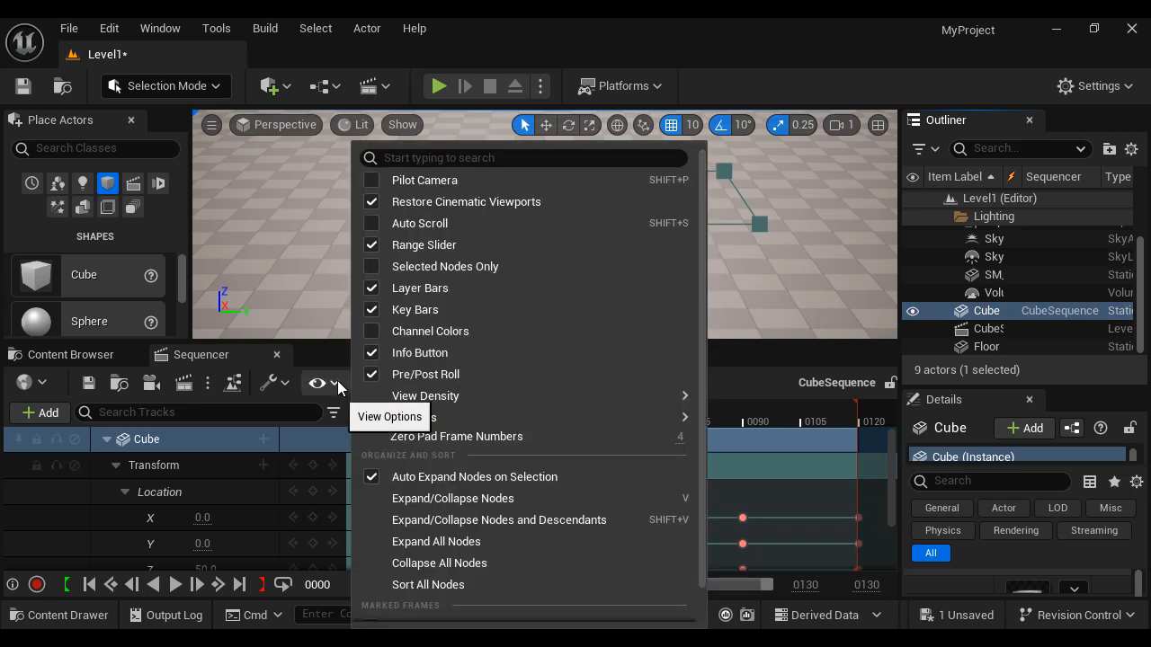
pyautogui.click(375, 253)
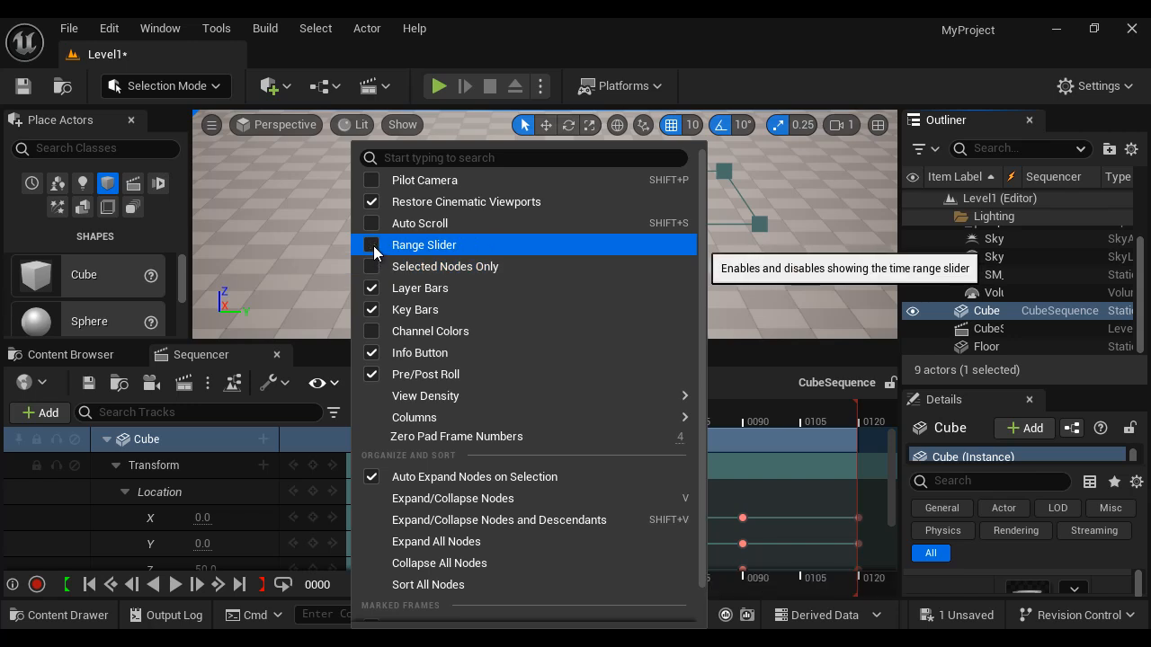
pyautogui.click(768, 356)
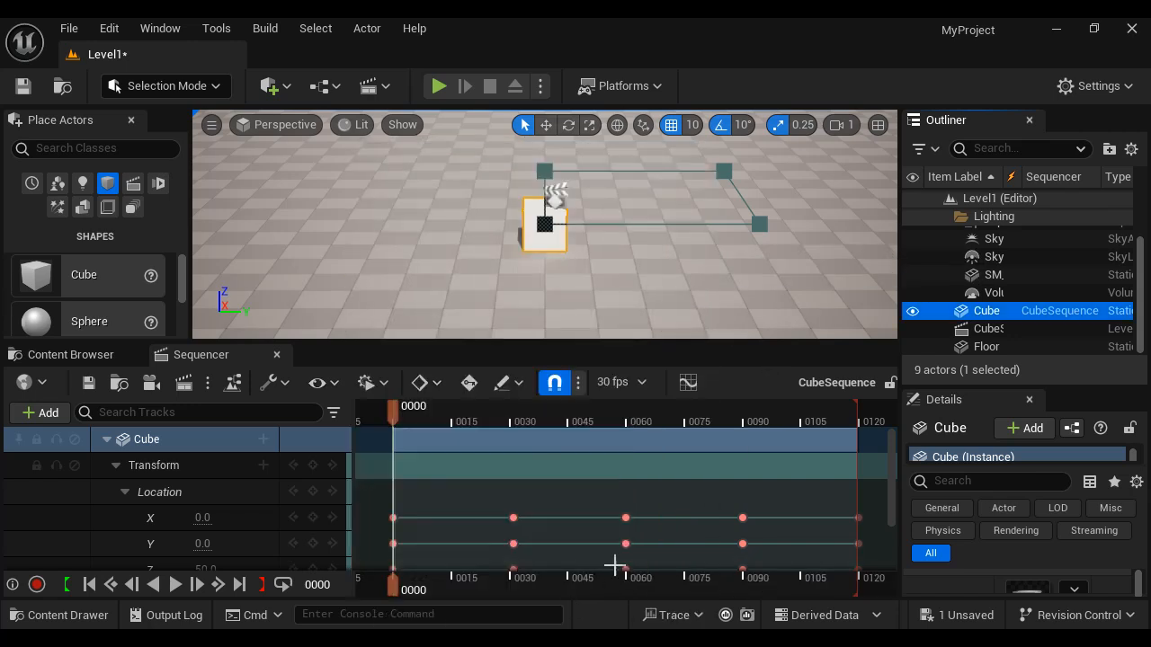
pyautogui.click(323, 385)
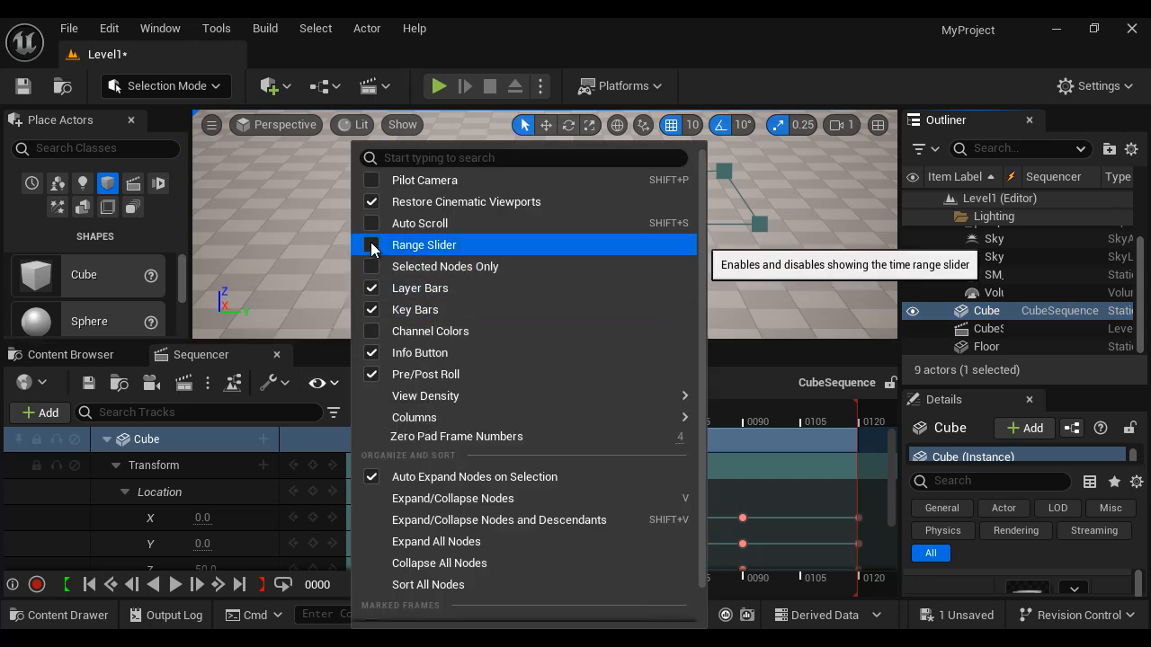
pyautogui.click(372, 249)
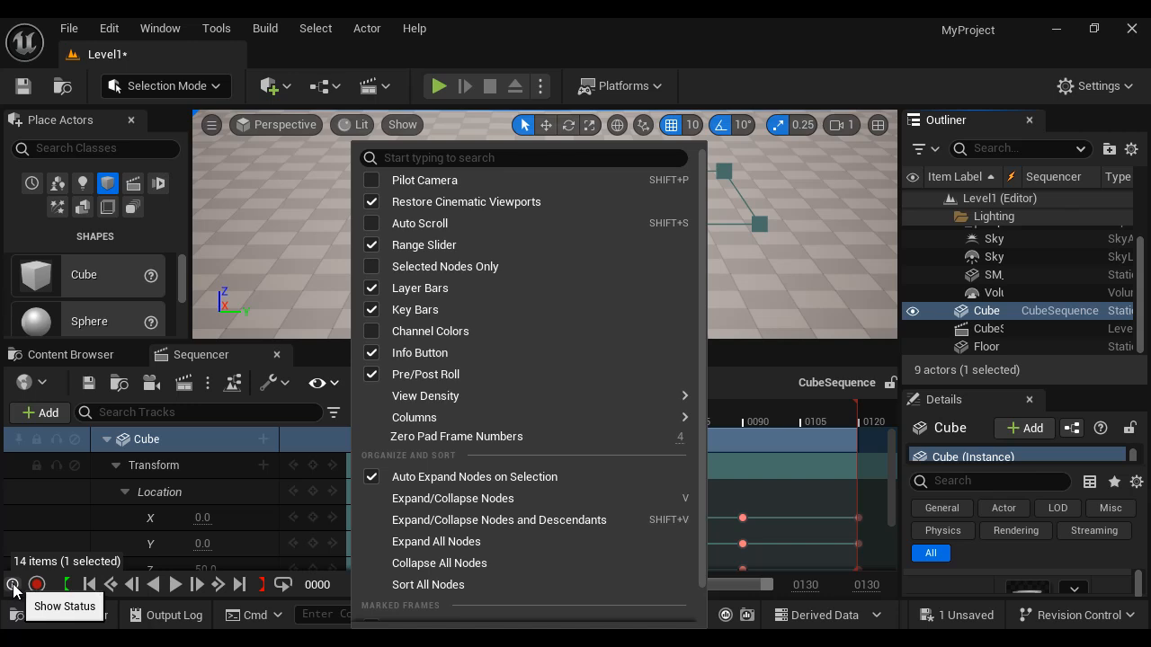
pyautogui.moveTo(409, 394)
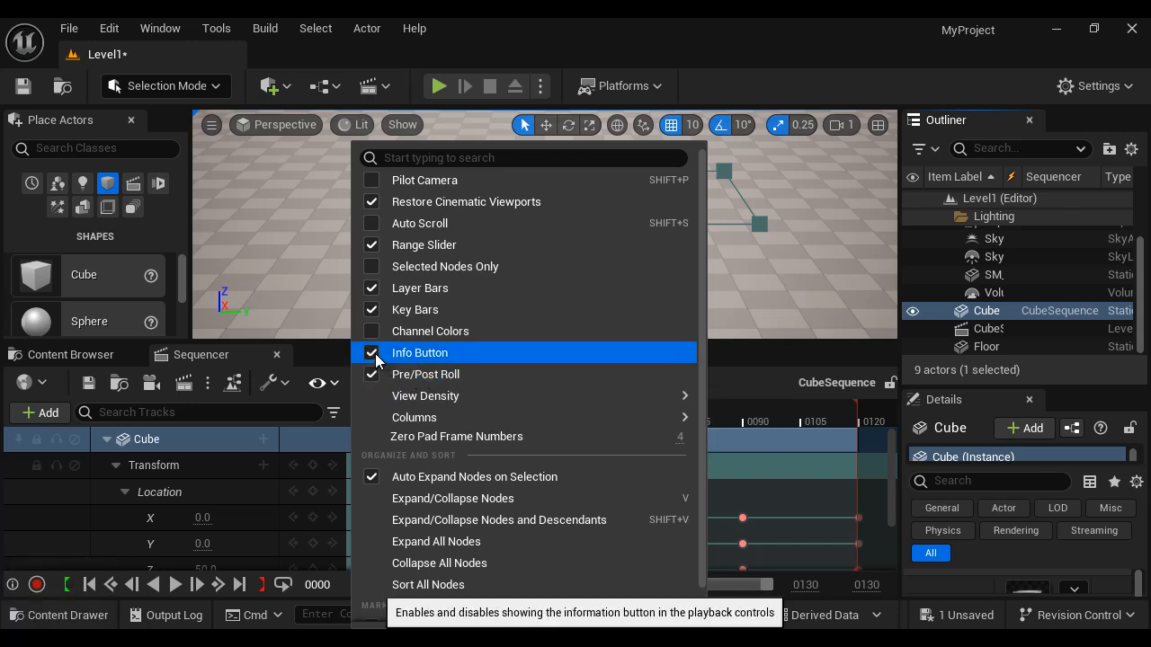
pyautogui.click(773, 351)
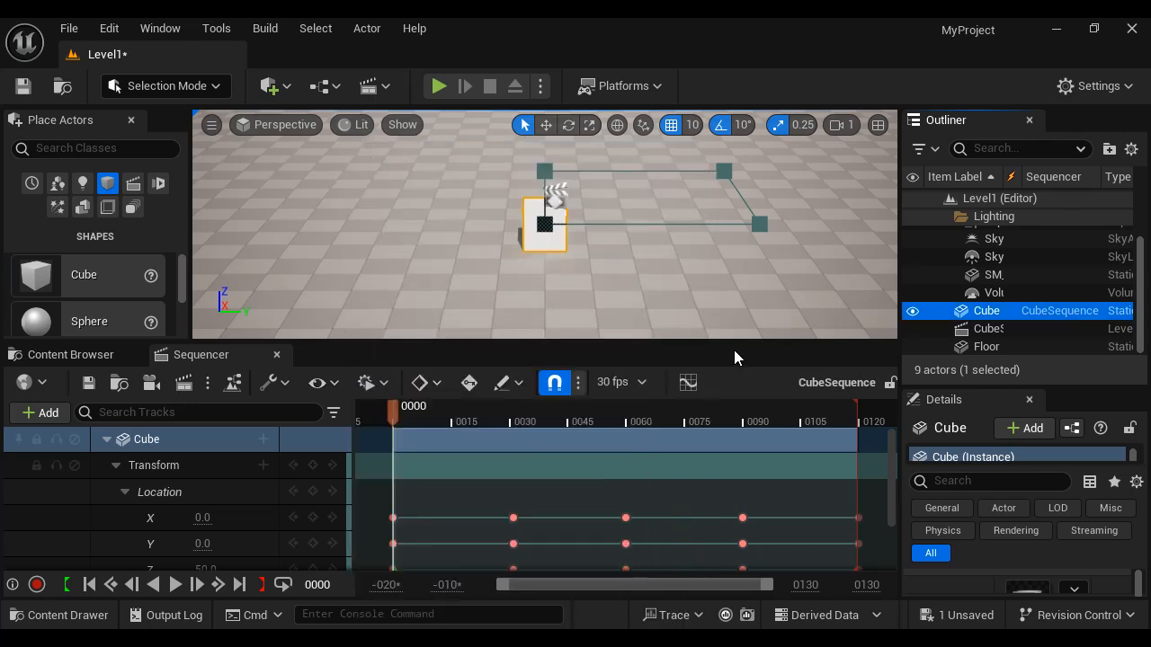
pyautogui.click(384, 385)
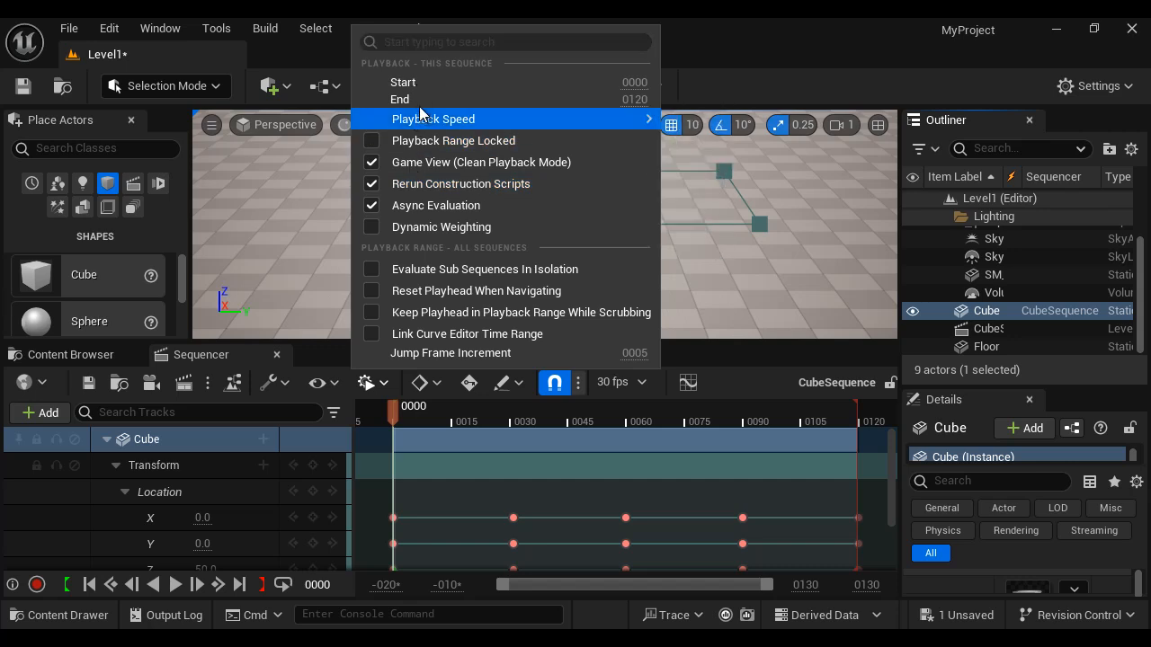
pyautogui.moveTo(431, 122)
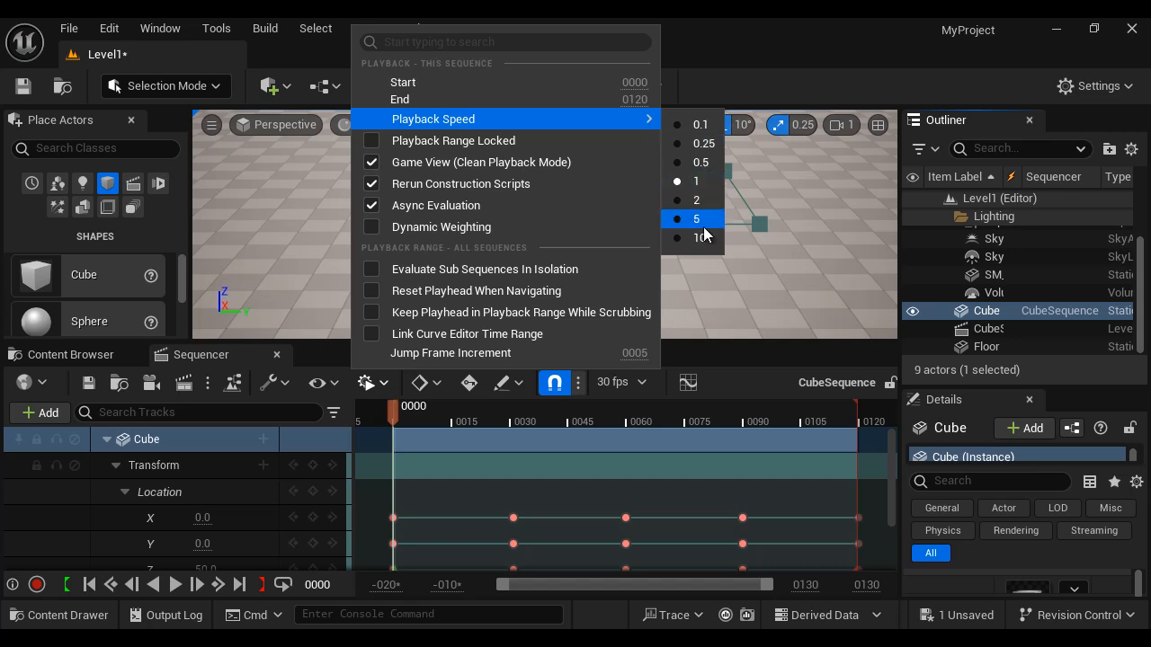
pyautogui.click(719, 357)
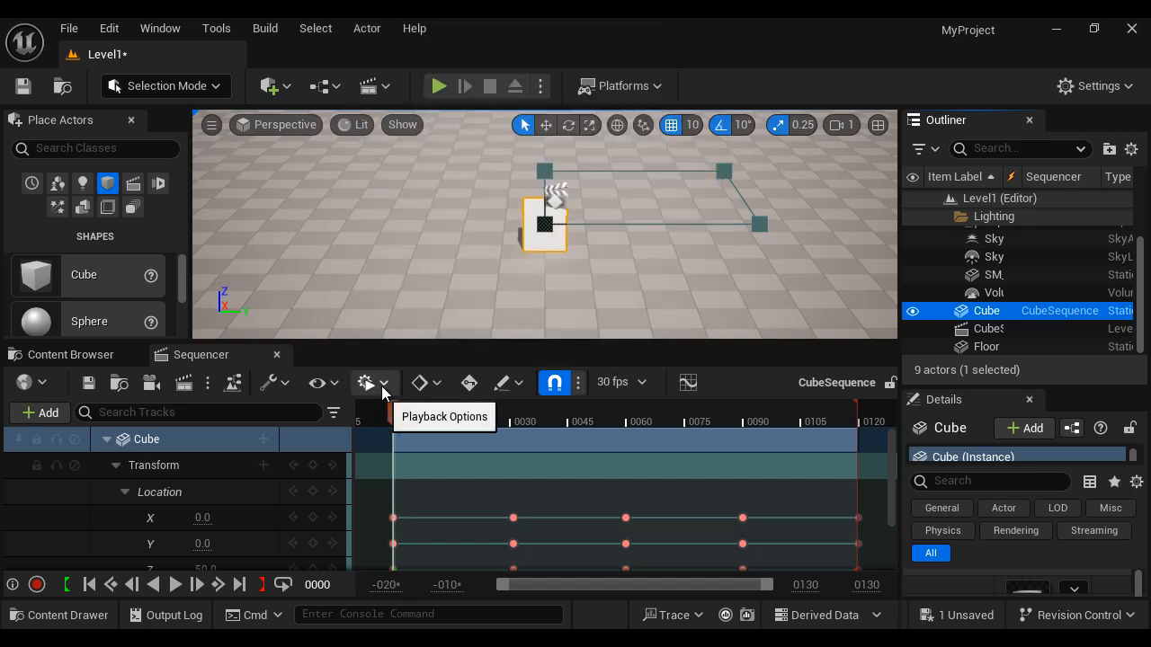
pyautogui.click(437, 384)
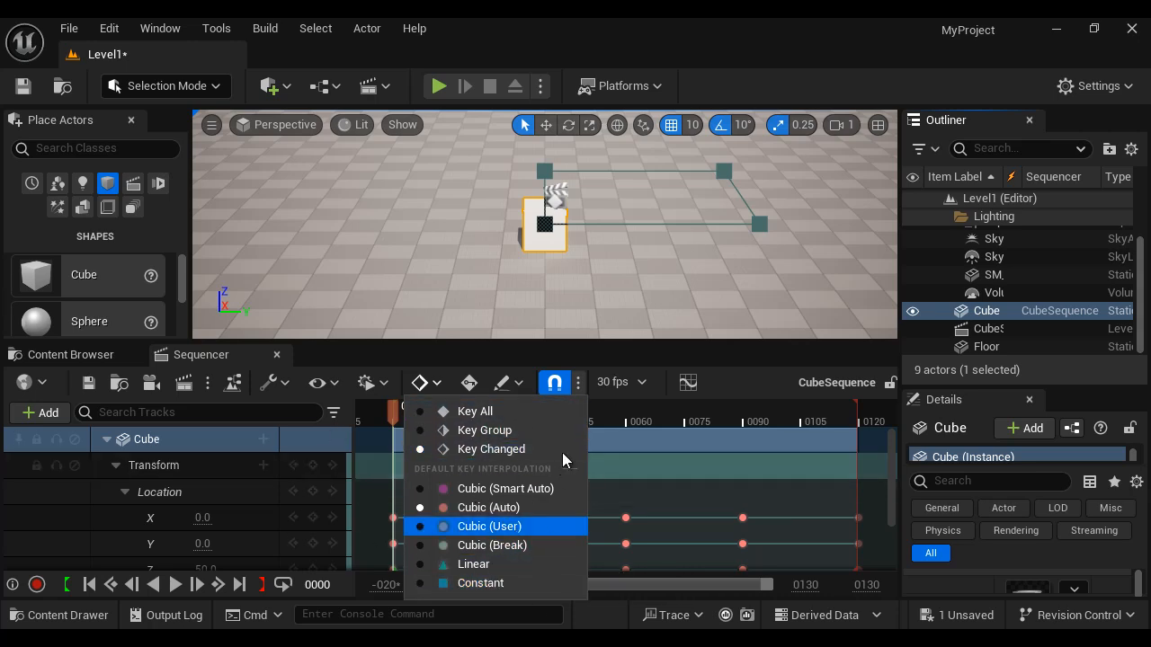
pyautogui.click(750, 351)
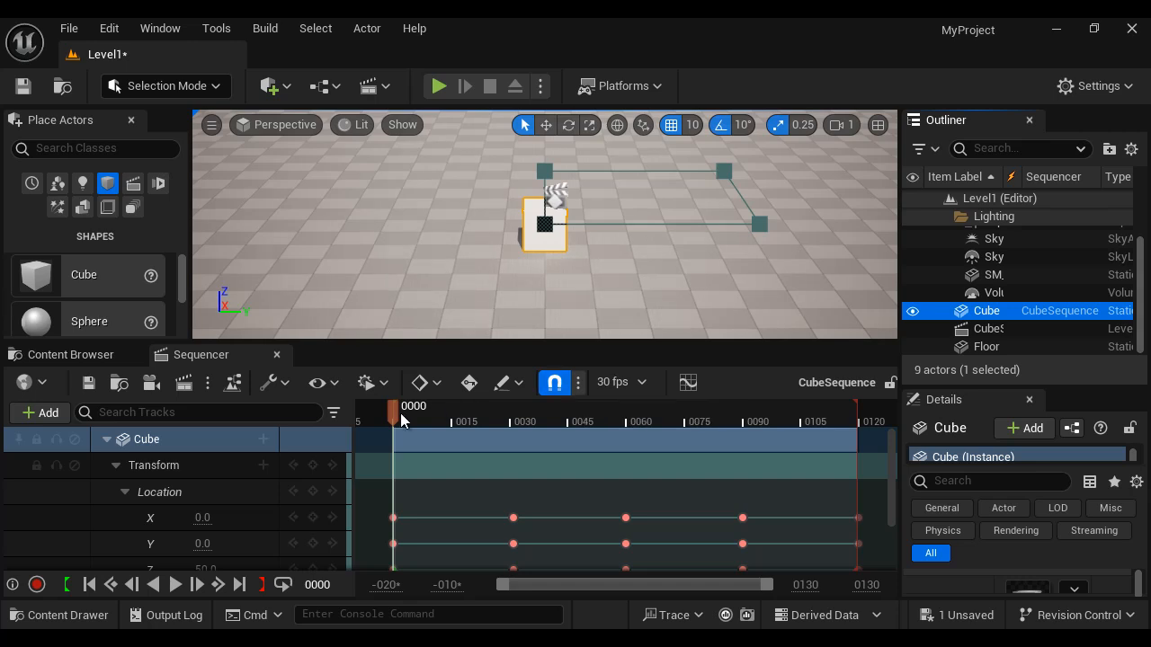
pyautogui.moveTo(394, 416)
pyautogui.mouseDown()
pyautogui.moveTo(426, 420)
pyautogui.moveTo(393, 417)
pyautogui.mouseUp()
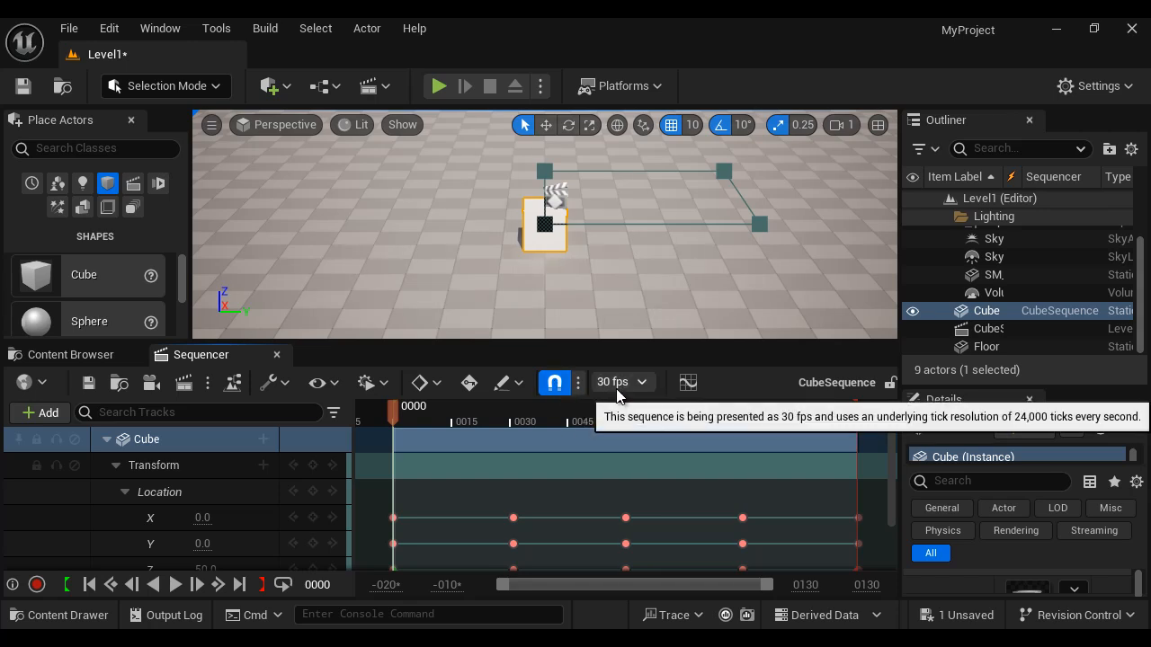
# - Switch the sequence time display to Seconds, then back to Frames
pyautogui.click(646, 380)
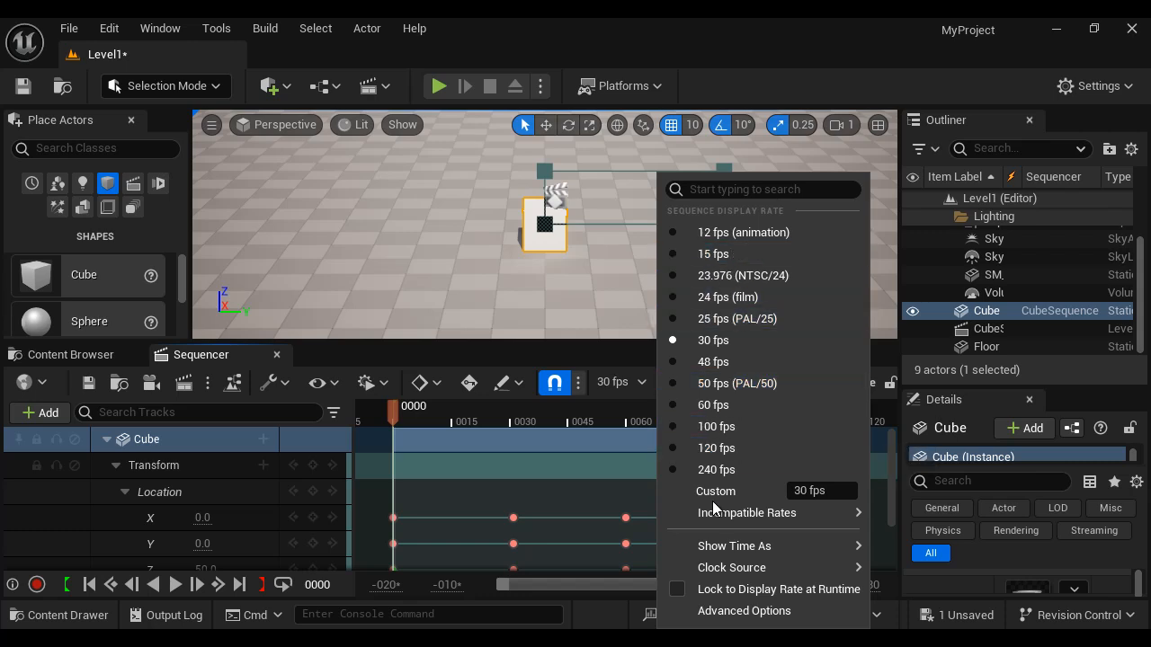
pyautogui.moveTo(728, 555)
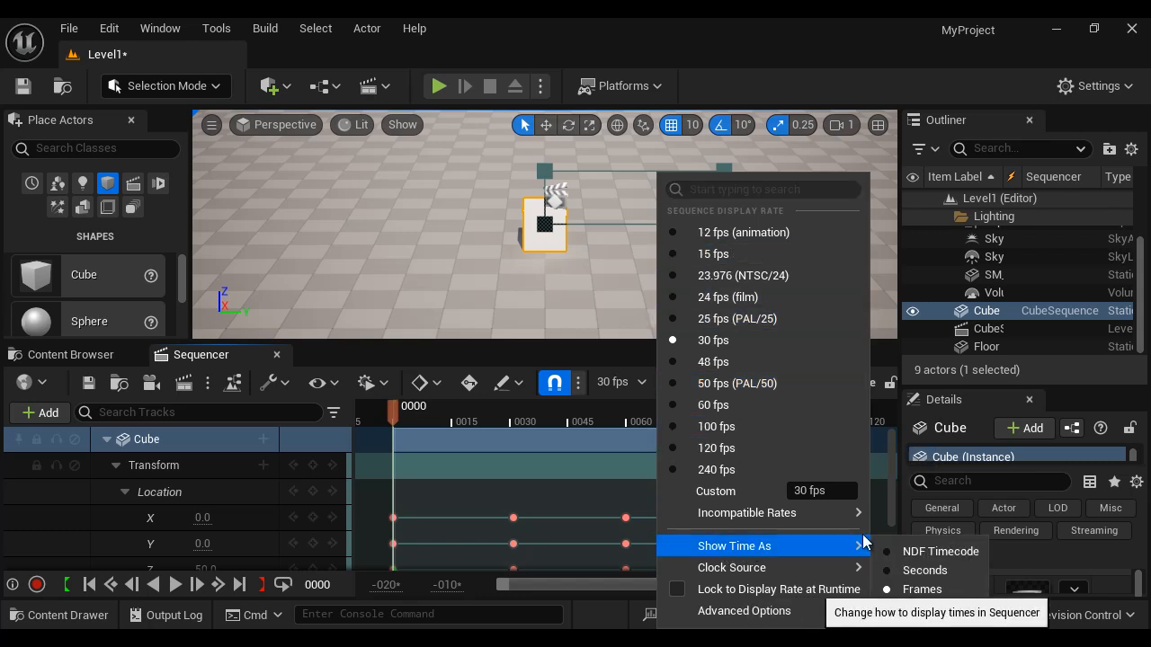
pyautogui.click(923, 572)
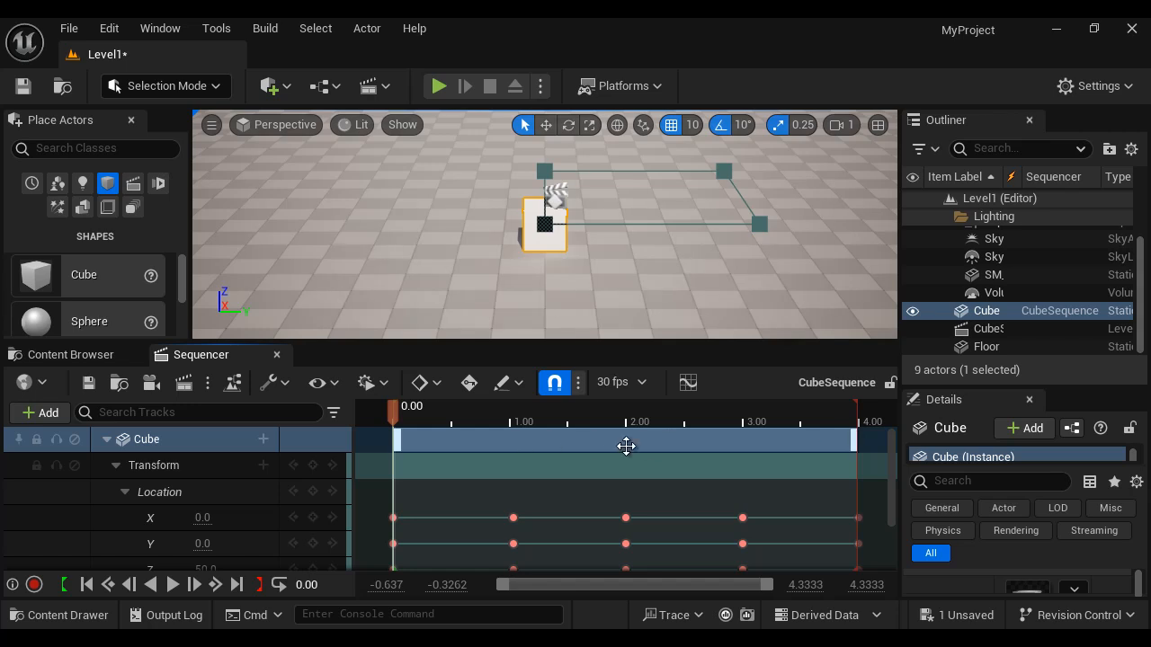
pyautogui.click(640, 383)
pyautogui.moveTo(739, 550)
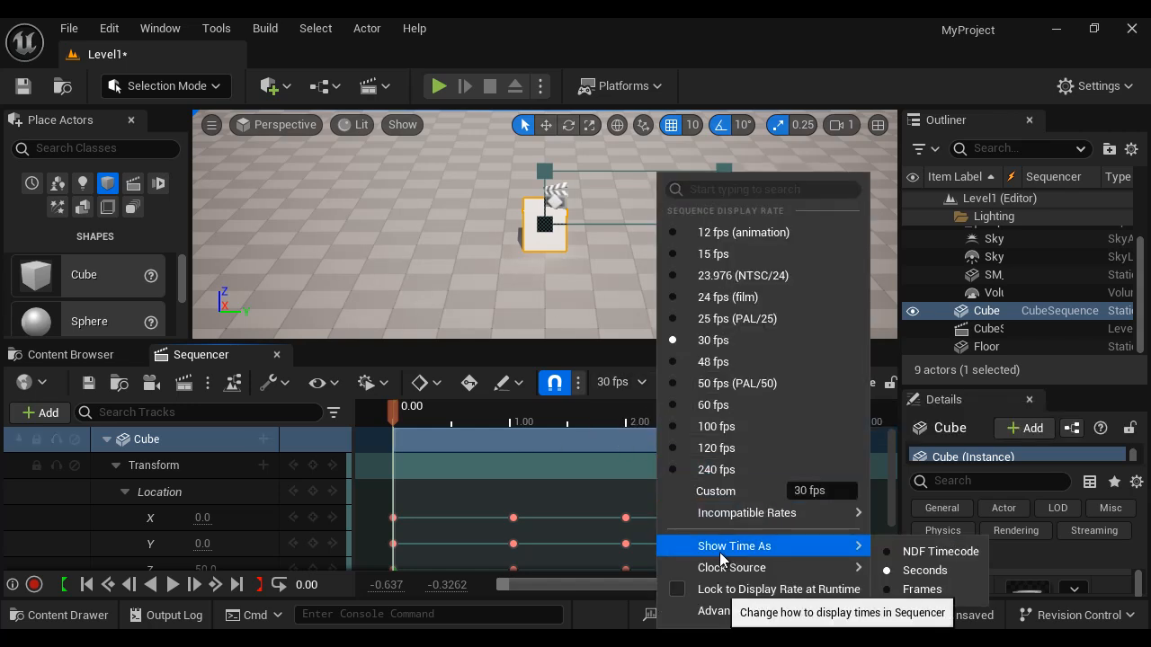
pyautogui.click(921, 590)
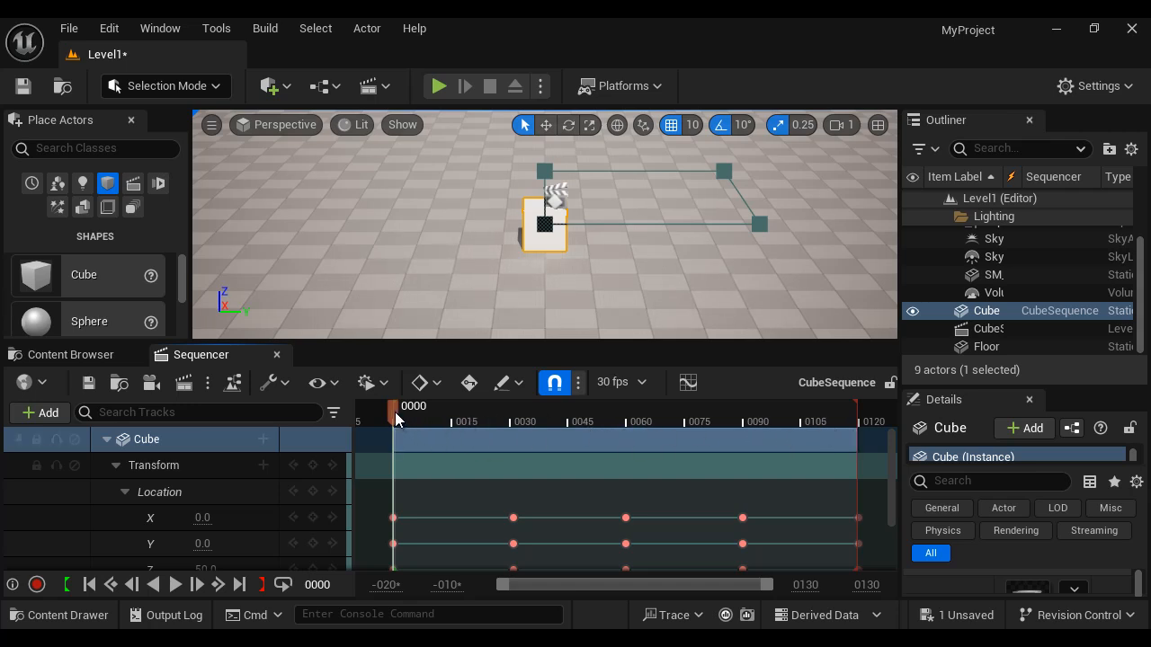
pyautogui.moveTo(394, 412)
pyautogui.mouseDown()
pyautogui.moveTo(510, 419)
pyautogui.moveTo(395, 420)
pyautogui.mouseUp()
# - Open the cube's animation keys in the curve editor window and close it
pyautogui.click(688, 383)
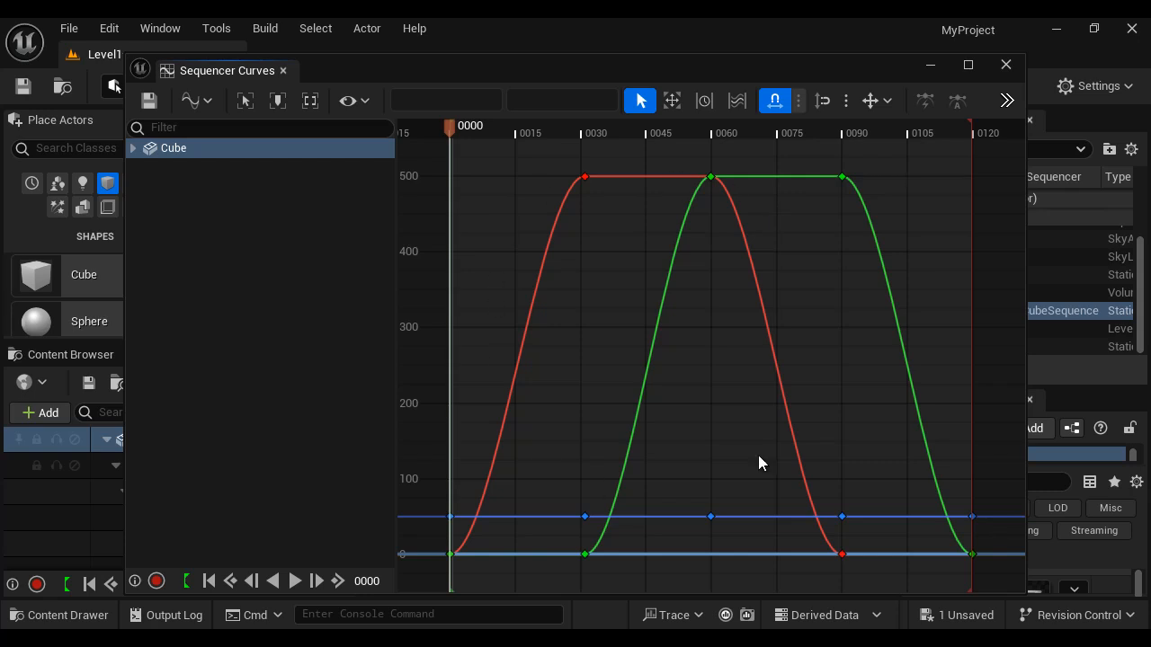
pyautogui.click(283, 70)
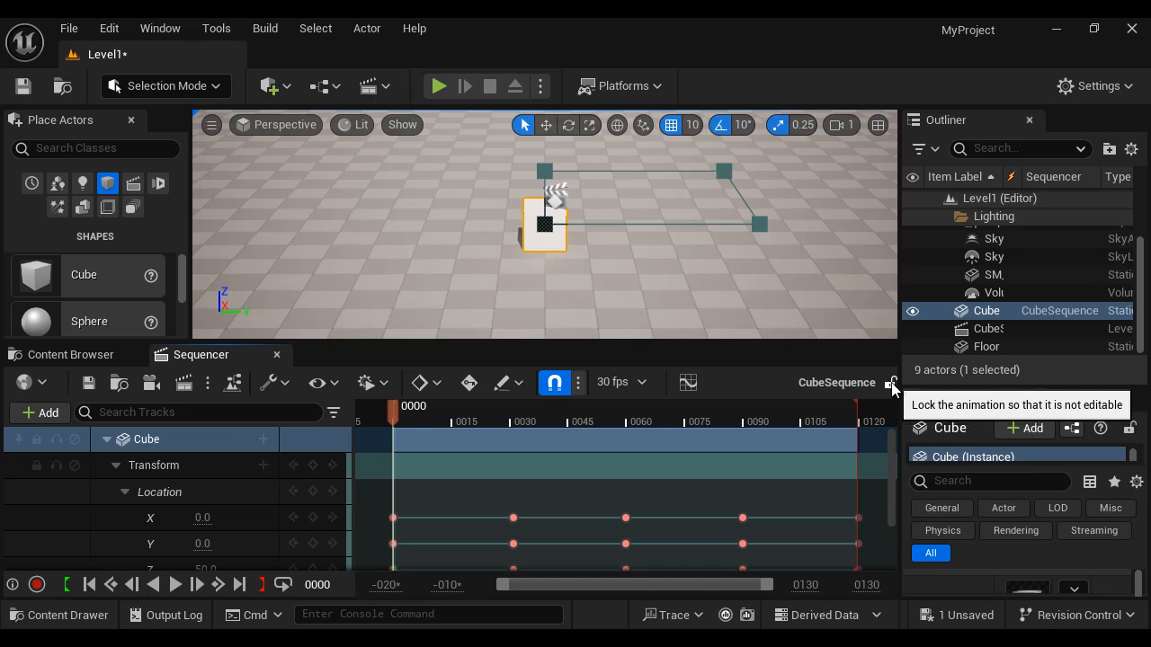
# - Lock the sequence against editing, then unlock it
pyautogui.click(892, 385)
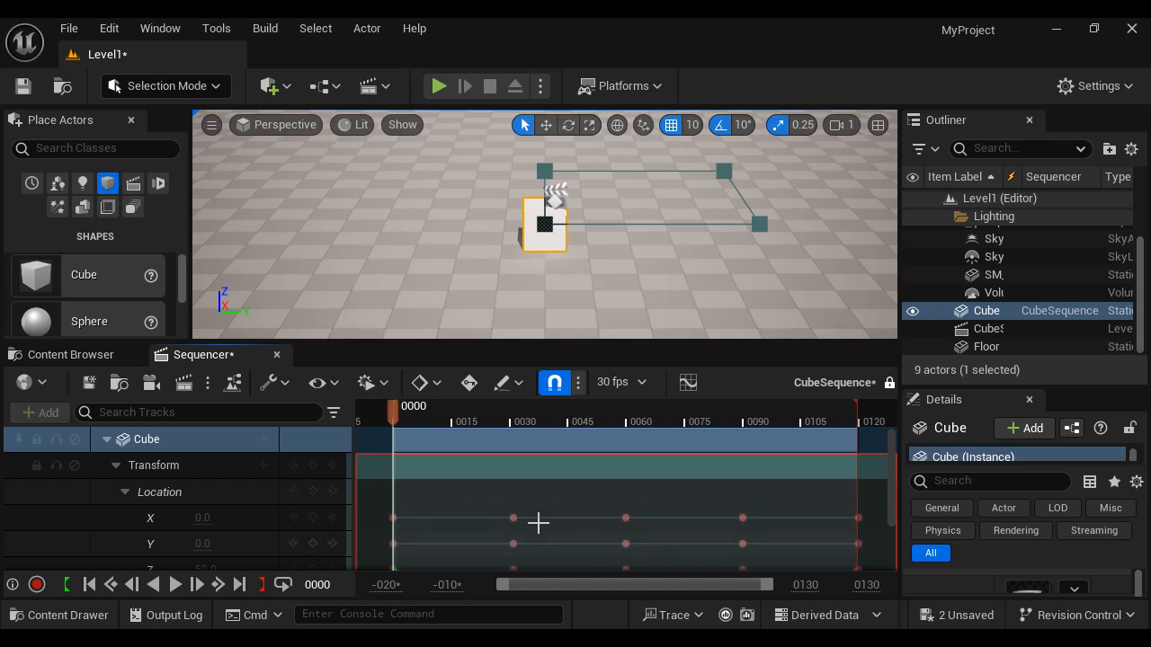
pyautogui.click(890, 384)
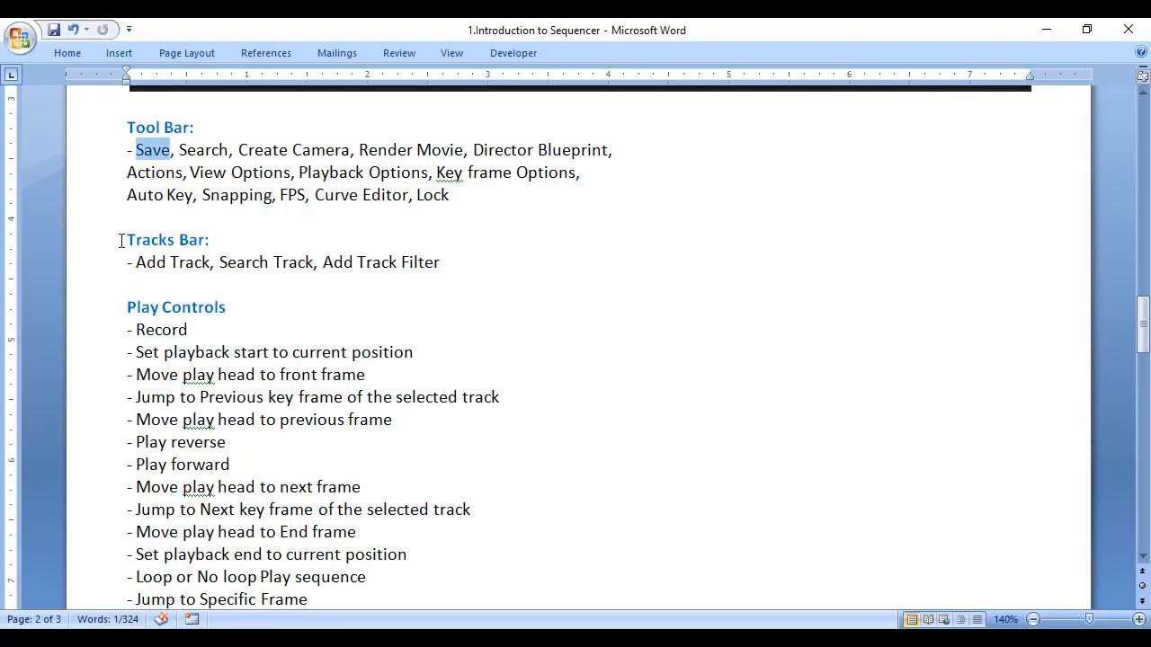
# - Review the list of track types in the Add track menu and close it without adding one
pyautogui.moveTo(120, 241); pyautogui.dragTo(205, 241)
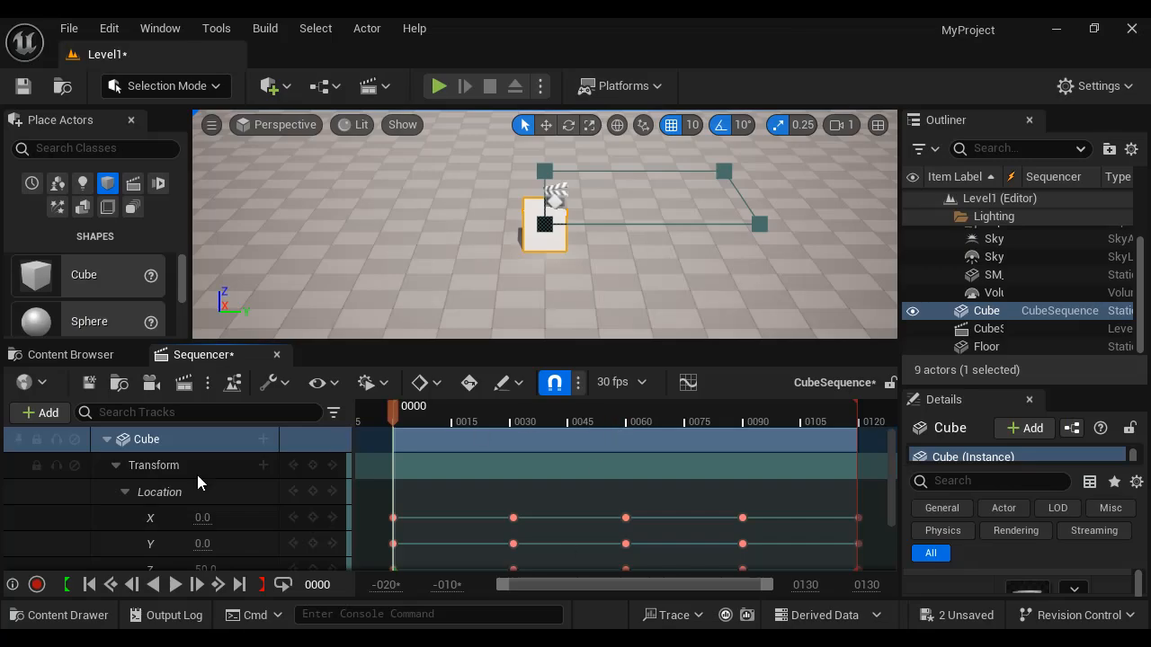
pyautogui.click(47, 412)
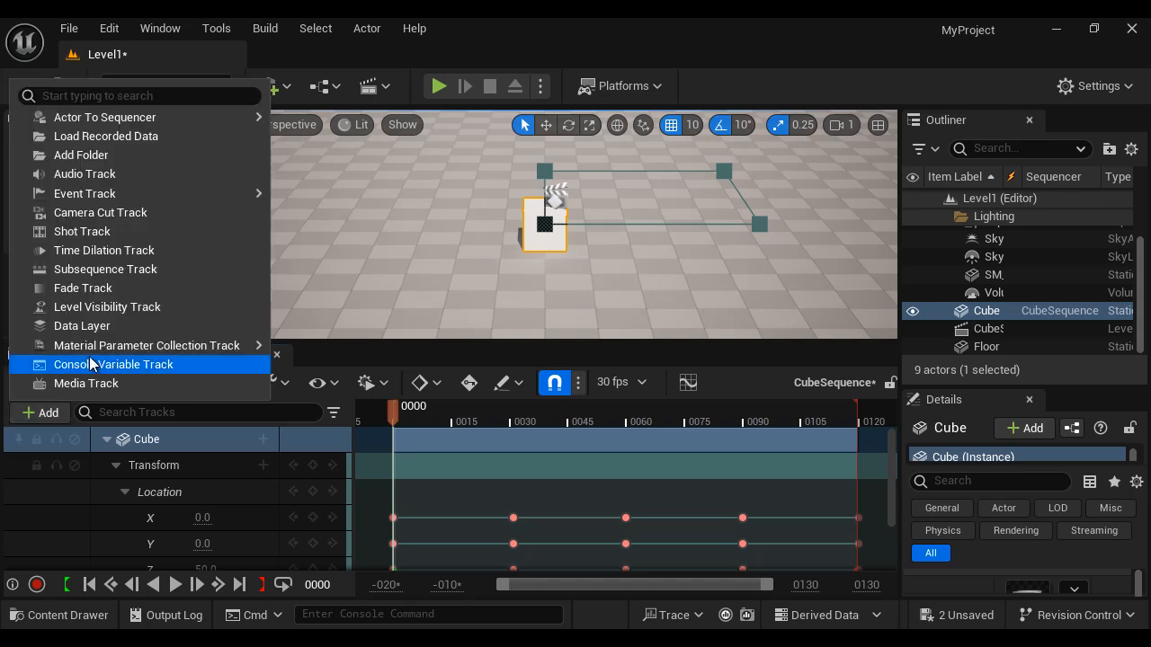
pyautogui.moveTo(162, 117)
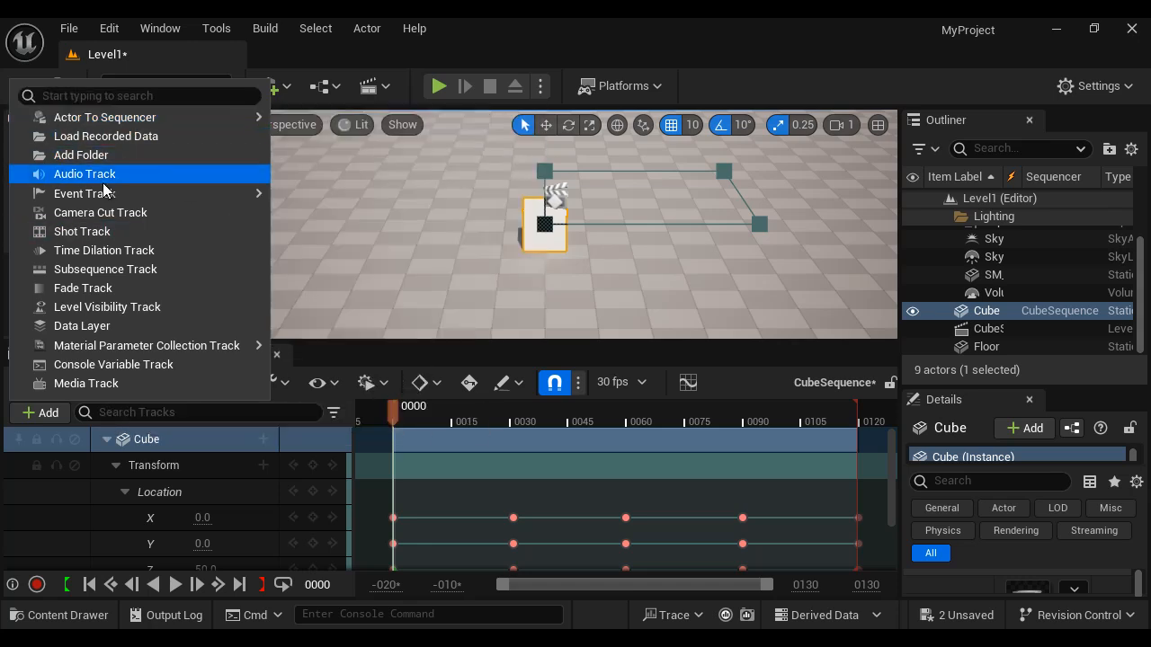
pyautogui.moveTo(108, 198)
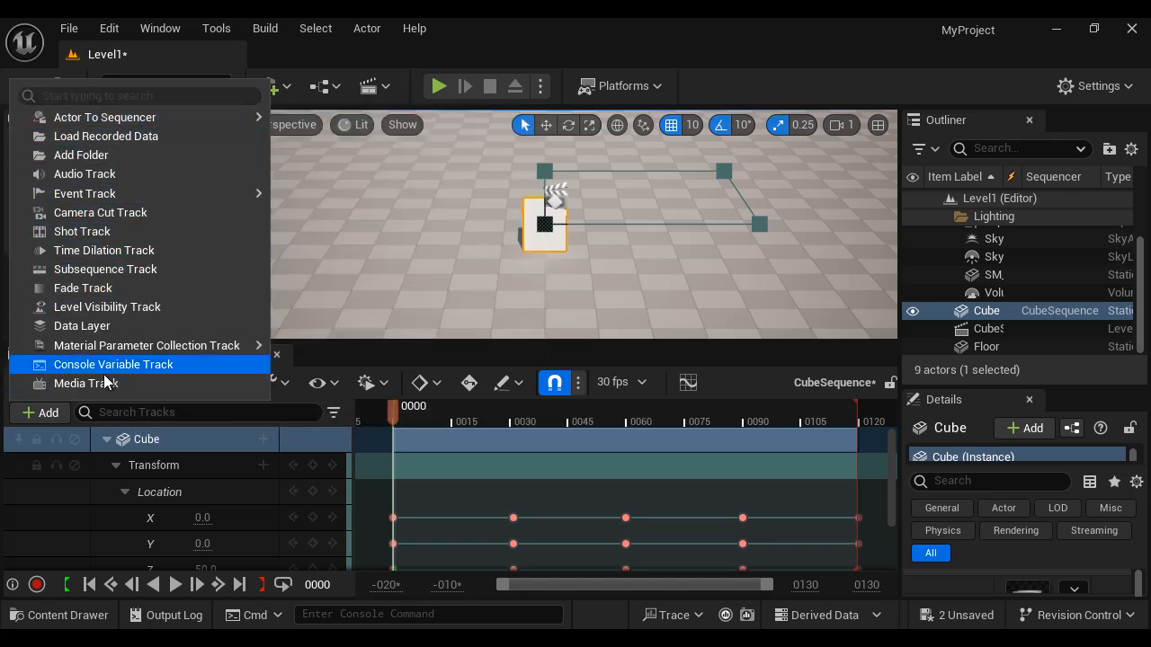
pyautogui.click(588, 42)
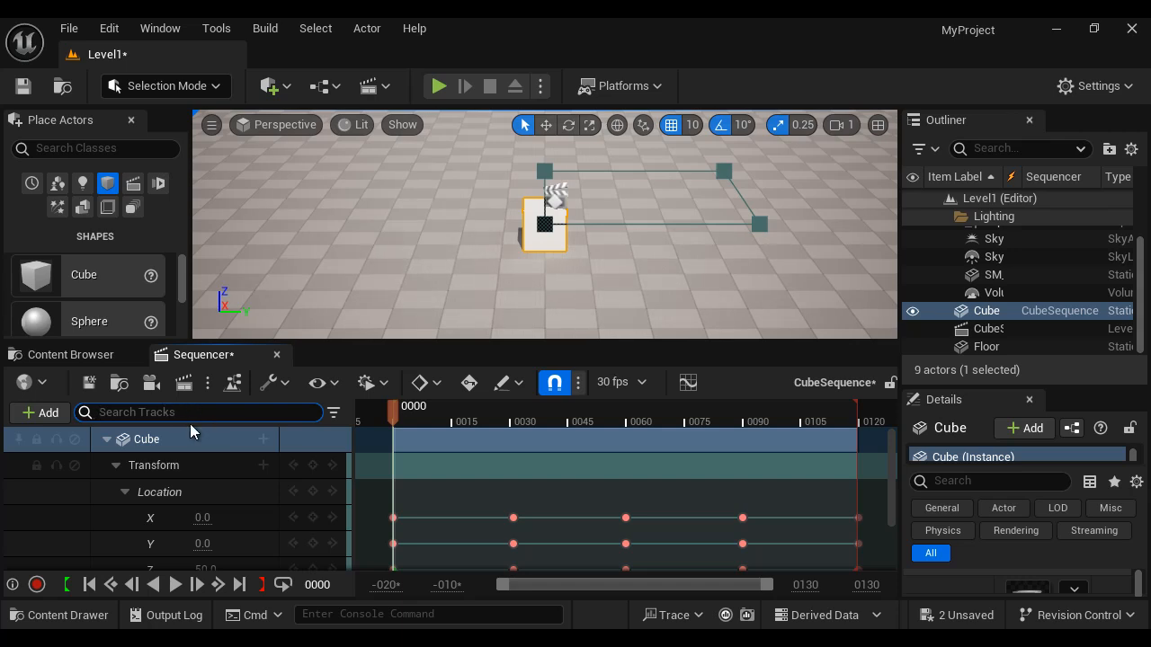
# - Open the track filter list, scroll through the available filters and close it
pyautogui.click(334, 413)
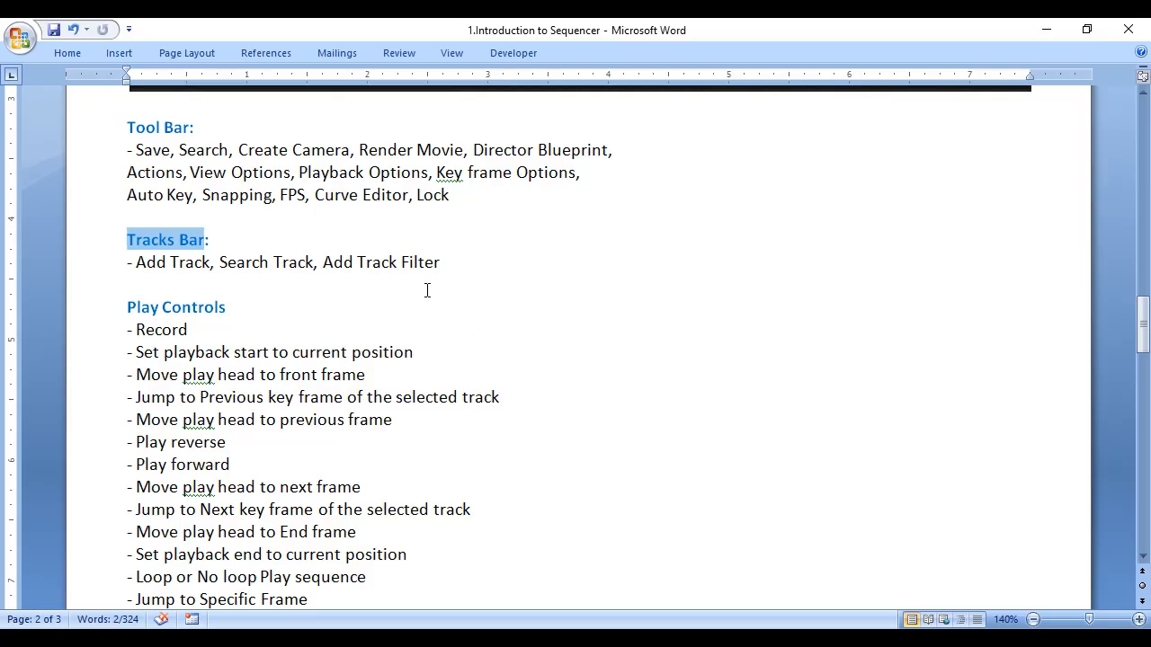
pyautogui.scroll(-3, 428, 290)
pyautogui.click(106, 196)
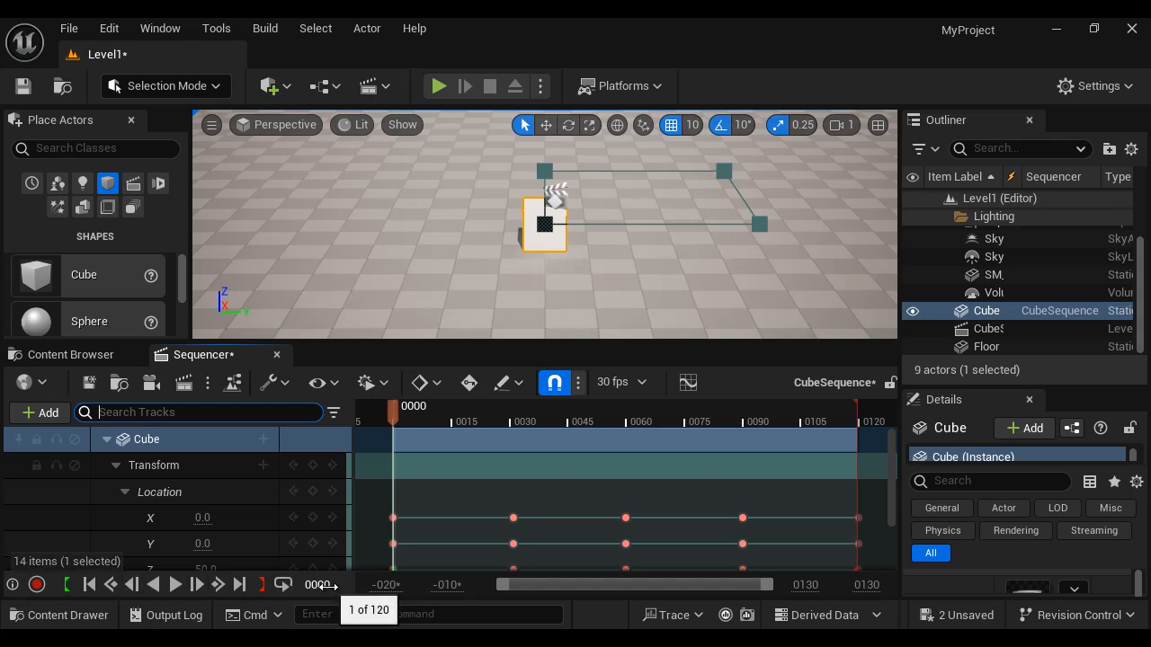
# - Play the sequence, pause it, and play it in reverse
pyautogui.click(174, 587)
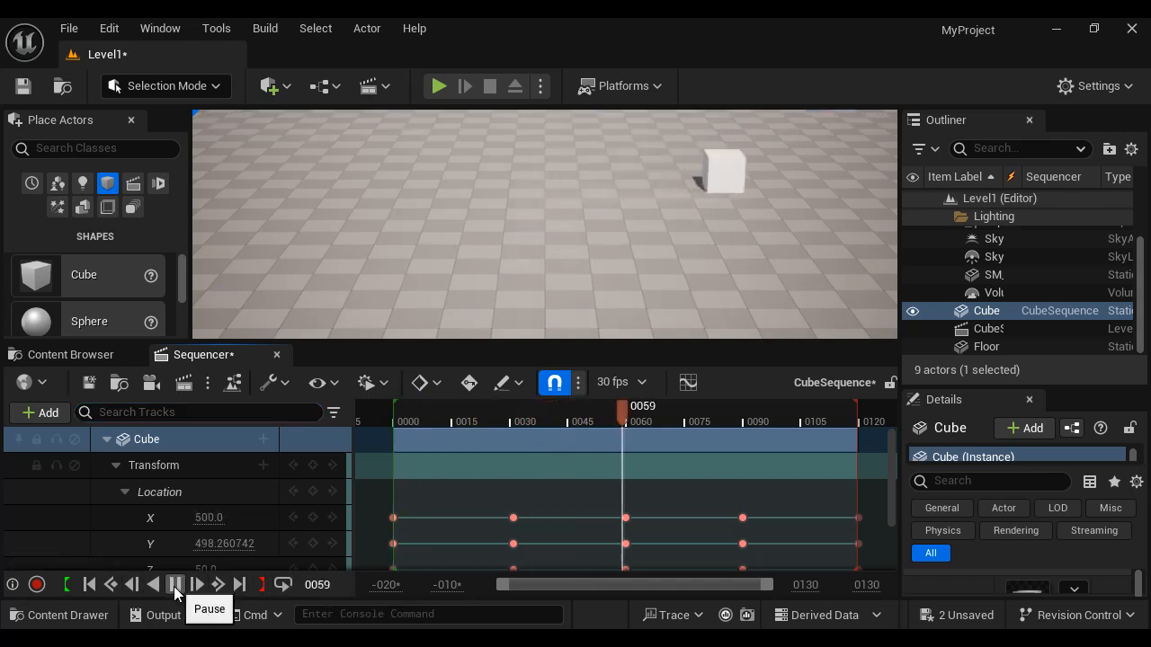
pyautogui.click(174, 586)
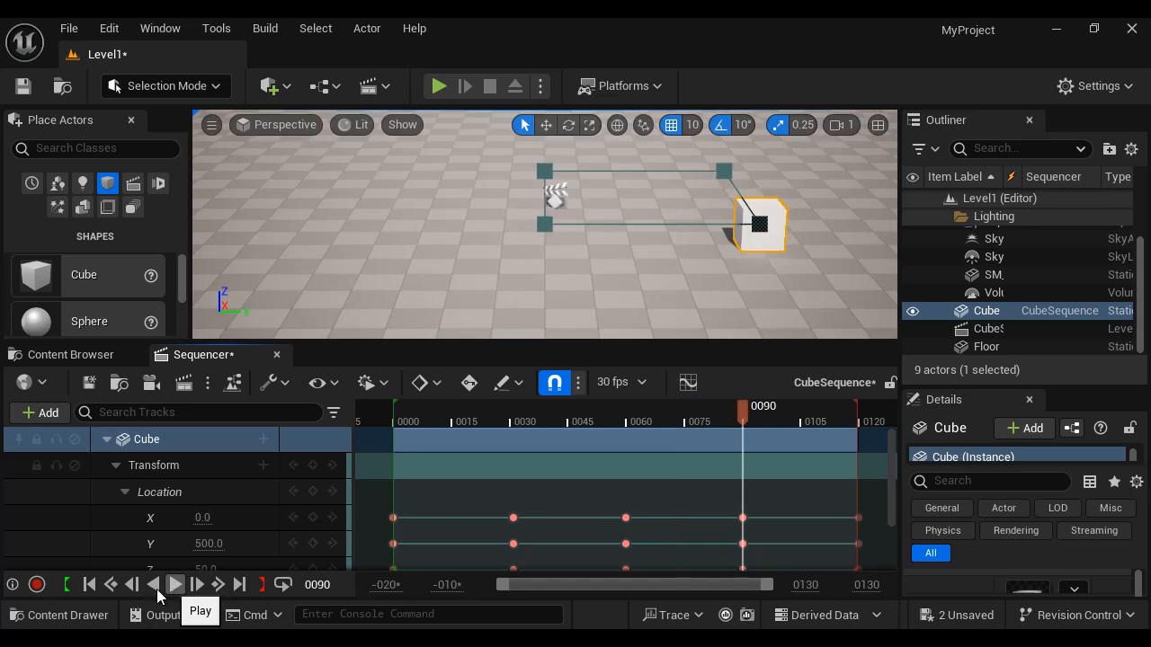
pyautogui.click(154, 585)
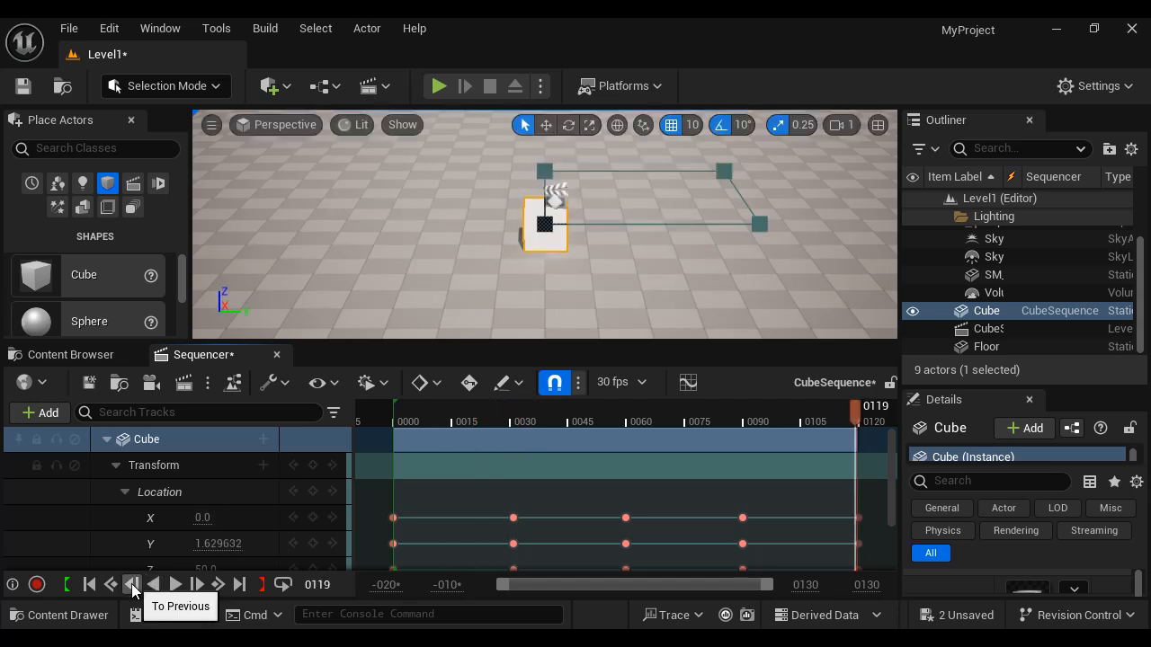
# - Step the playhead backward one frame at a time
pyautogui.click(132, 584)
pyautogui.click(132, 584)
pyautogui.click(133, 585)
pyautogui.click(132, 585)
pyautogui.click(132, 584)
pyautogui.click(132, 584)
pyautogui.click(132, 585)
pyautogui.click(132, 585)
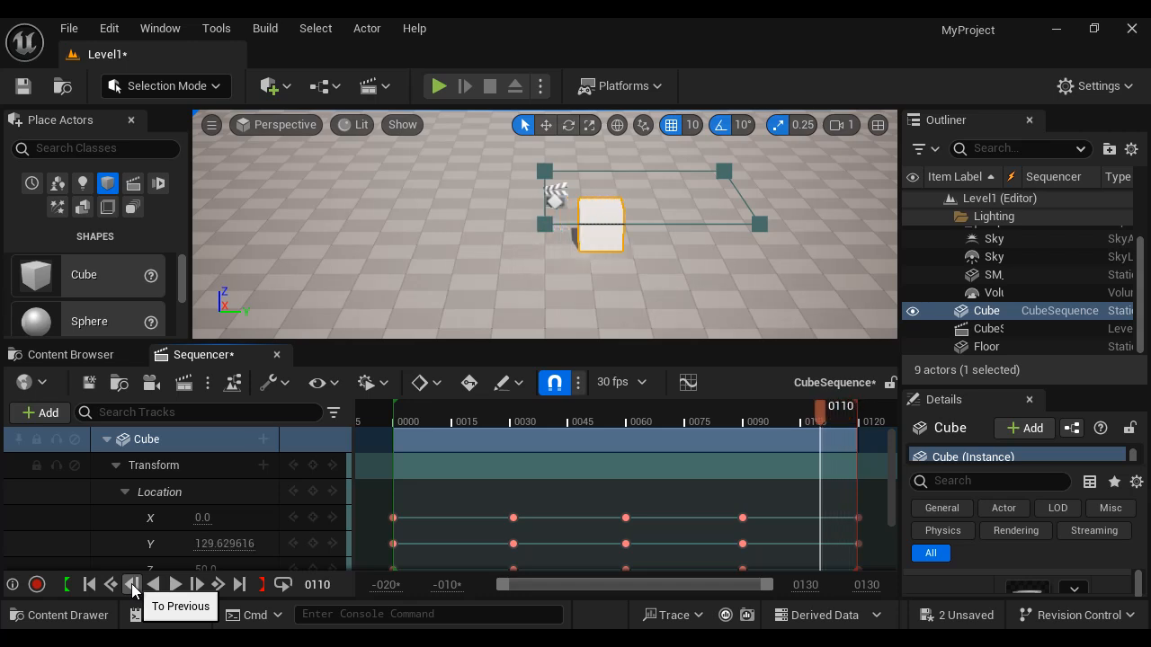
pyautogui.click(132, 585)
pyautogui.click(132, 584)
pyautogui.click(132, 584)
pyautogui.click(132, 584)
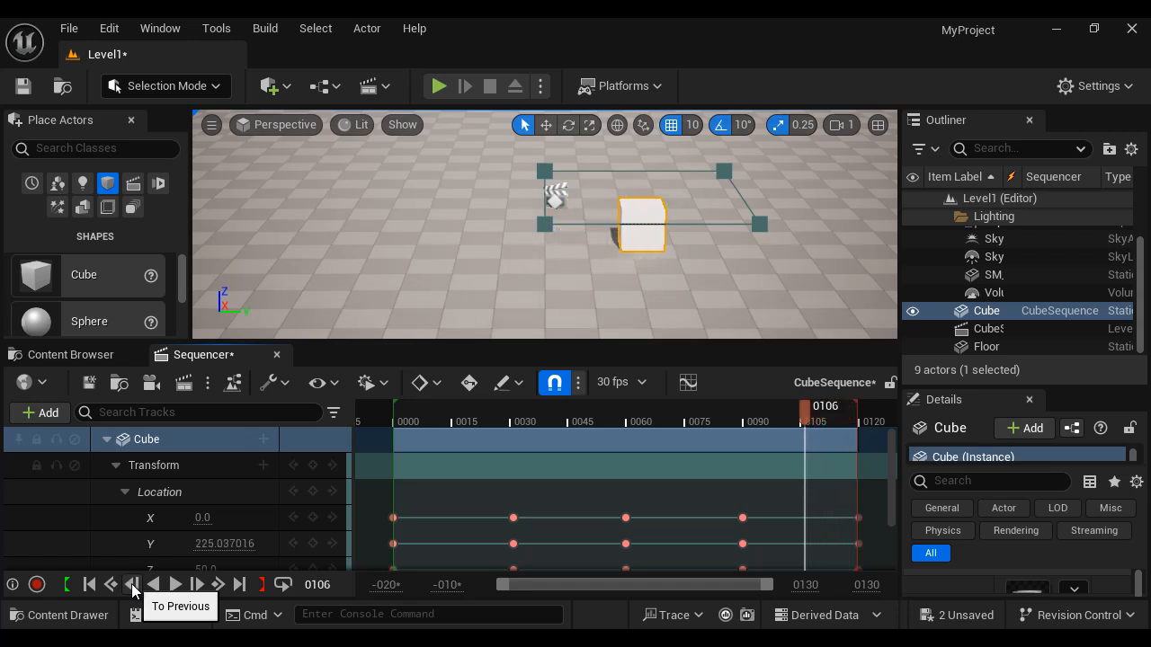
pyautogui.click(132, 585)
pyautogui.click(132, 585)
pyautogui.click(133, 585)
pyautogui.click(132, 584)
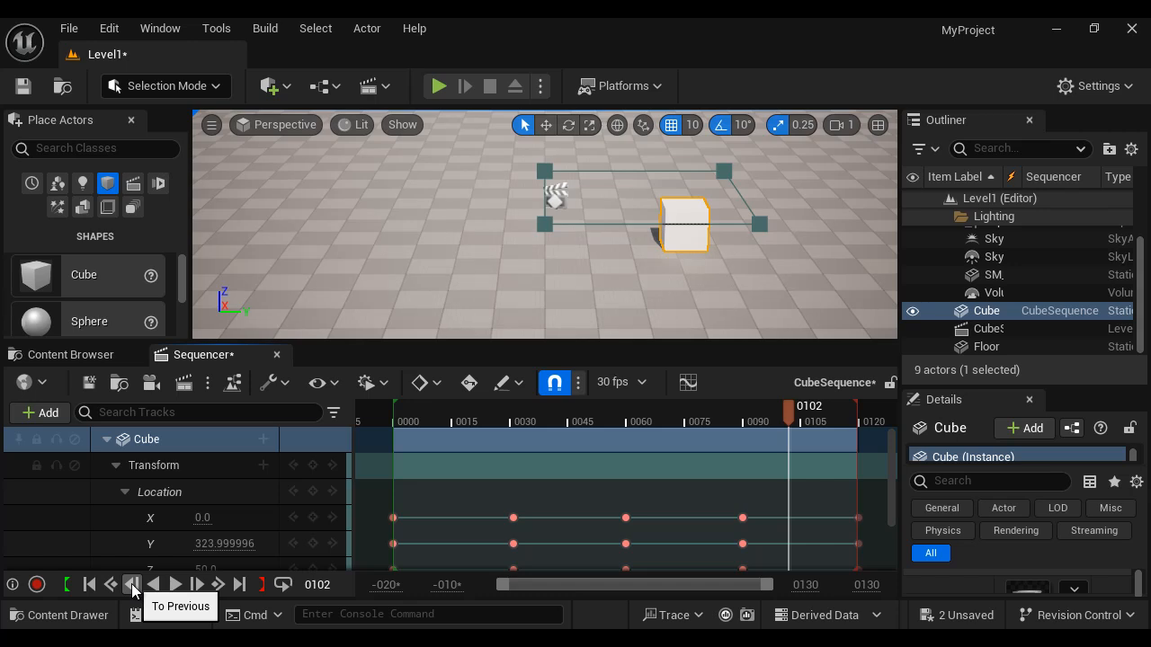
pyautogui.click(132, 585)
pyautogui.click(132, 585)
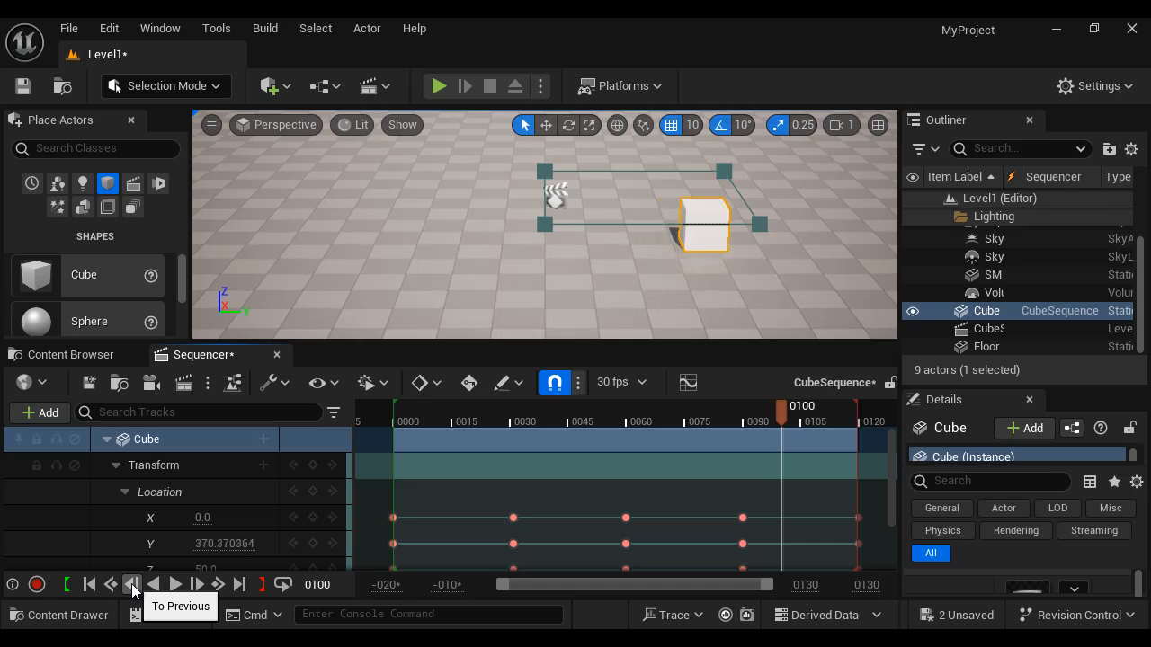
# - Step the playhead forward and backward frame by frame
pyautogui.click(197, 585)
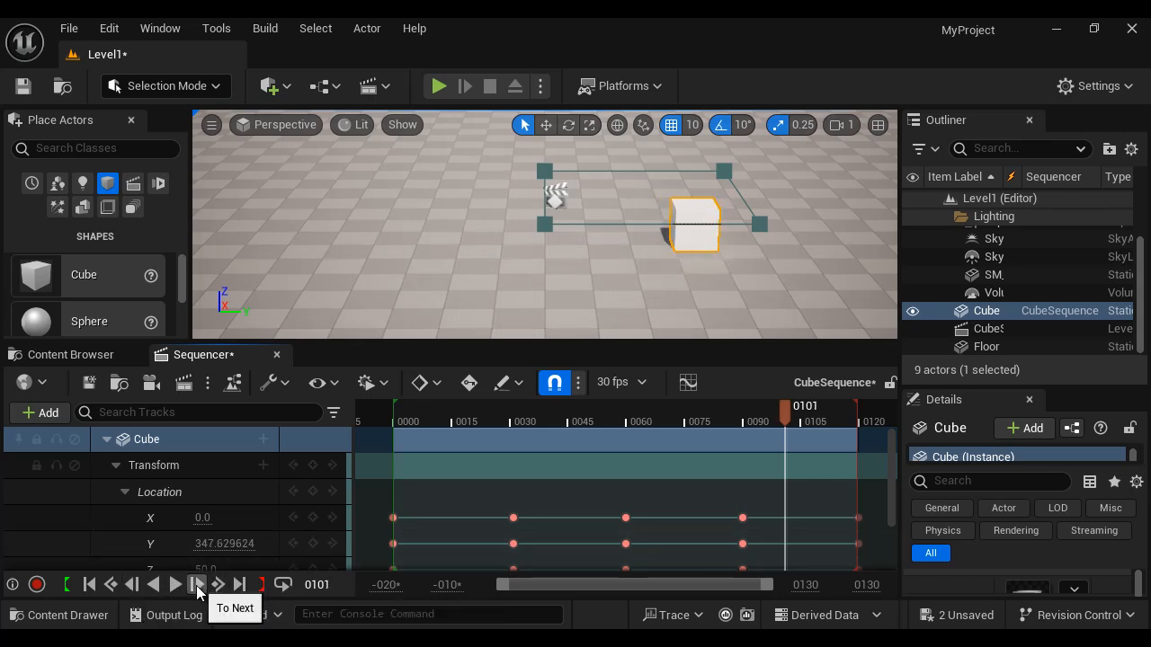
pyautogui.click(197, 585)
pyautogui.click(197, 585)
pyautogui.click(197, 585)
pyautogui.click(197, 586)
pyautogui.click(197, 585)
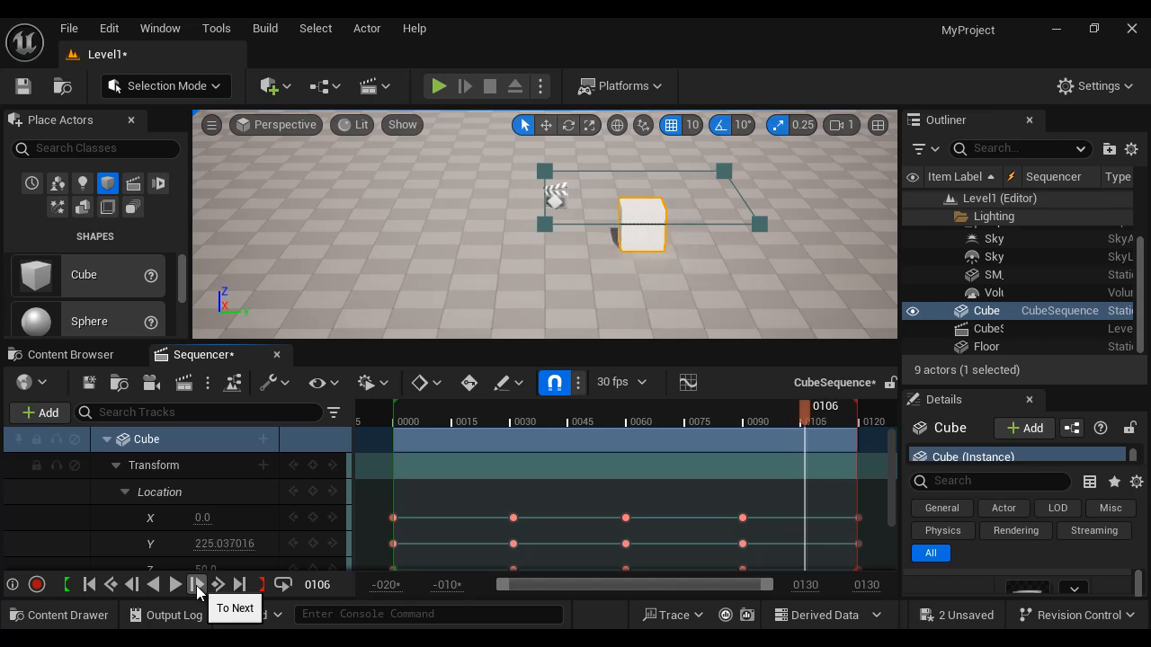
pyautogui.click(197, 585)
pyautogui.click(197, 586)
pyautogui.click(197, 585)
pyautogui.click(197, 585)
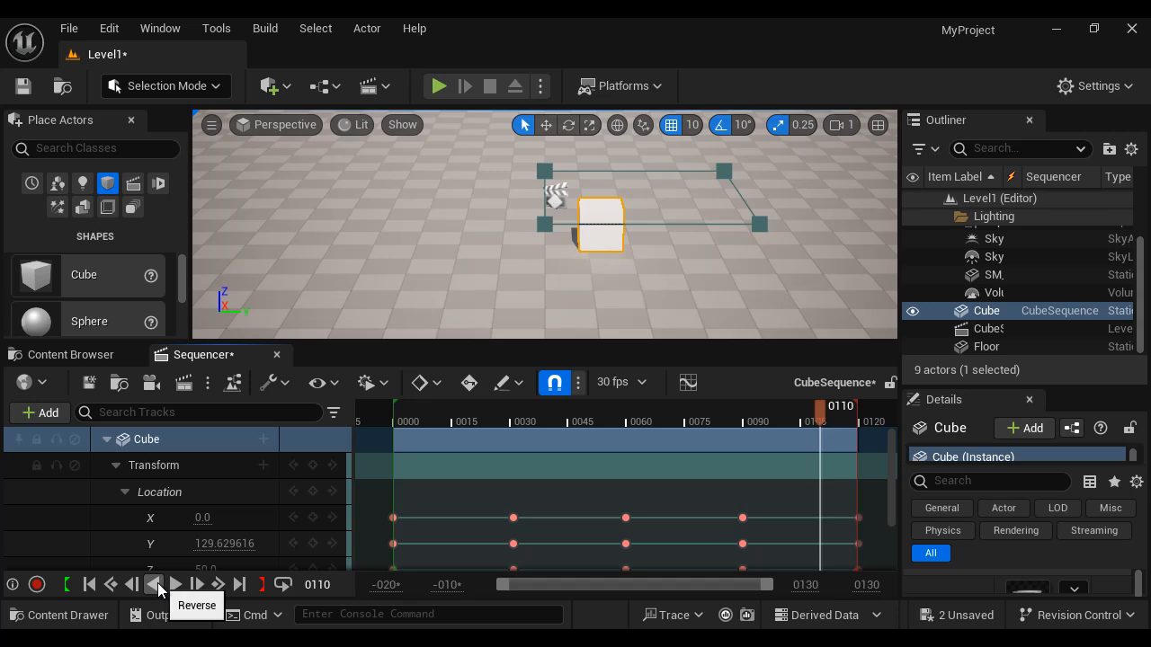
pyautogui.click(134, 586)
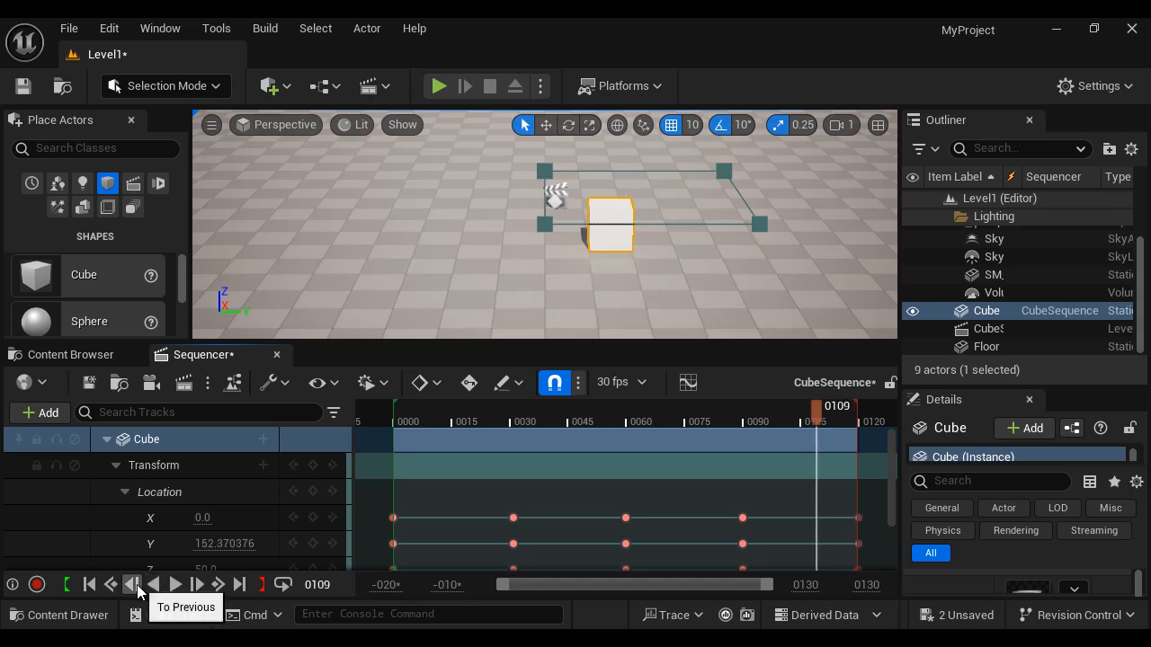
pyautogui.click(134, 586)
pyautogui.click(133, 585)
pyautogui.click(133, 586)
pyautogui.click(133, 585)
pyautogui.click(133, 585)
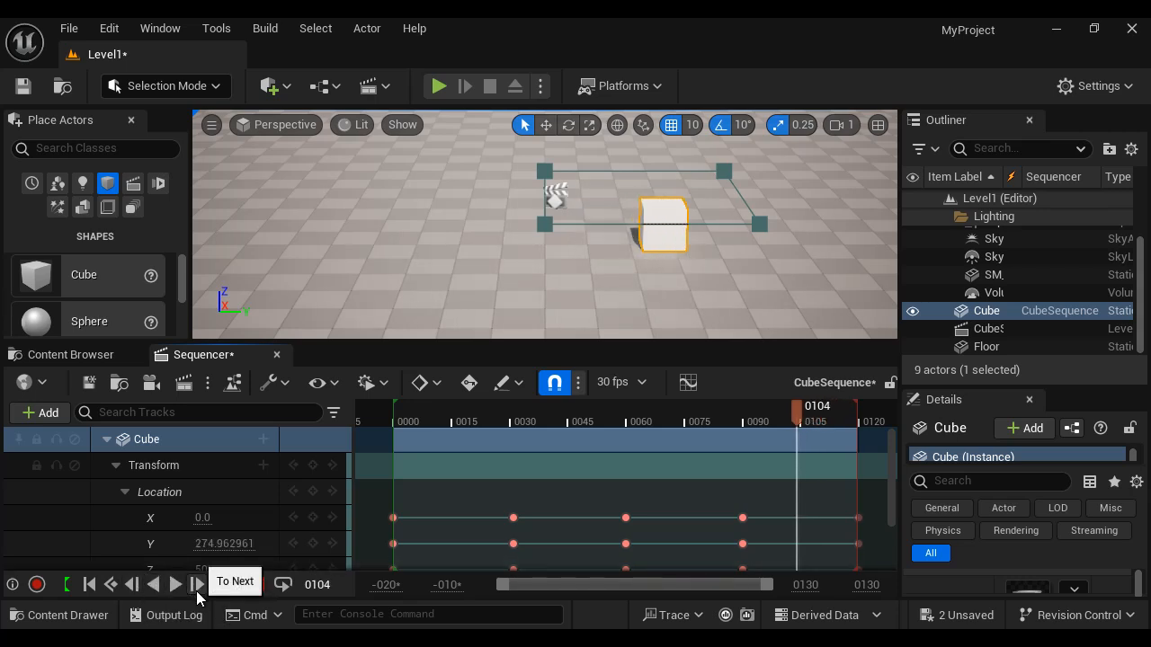
pyautogui.click(197, 585)
pyautogui.click(197, 585)
pyautogui.click(197, 585)
pyautogui.click(197, 586)
pyautogui.click(197, 585)
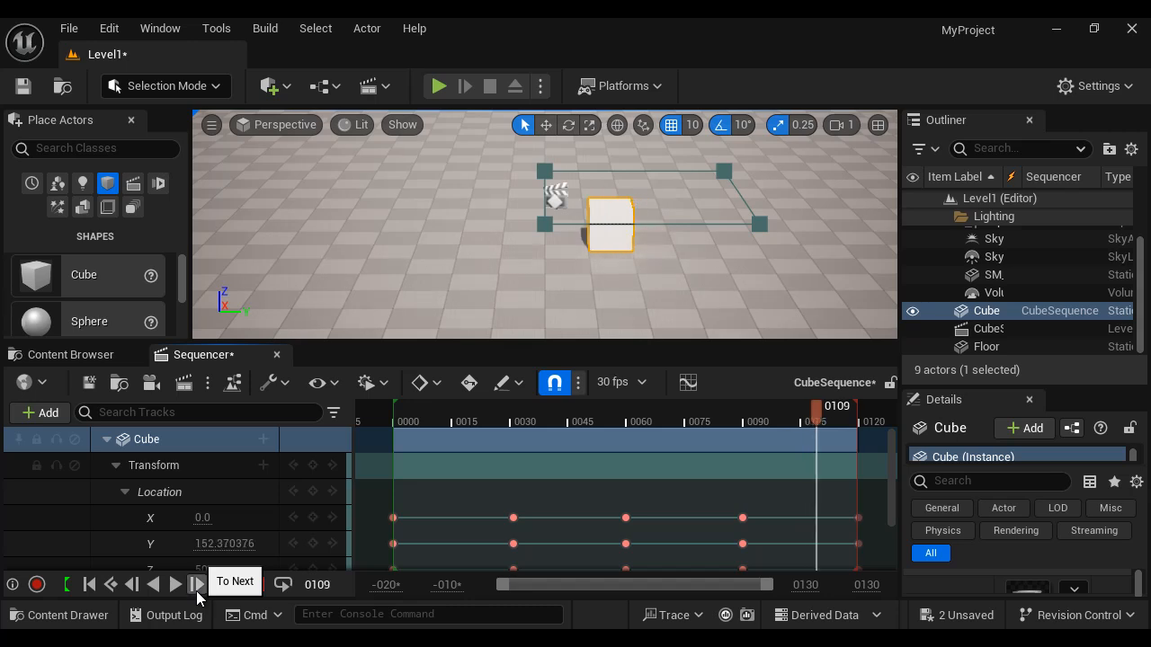
# - Jump the playhead to the previous keys and then to the next keys of the selected track
pyautogui.click(111, 585)
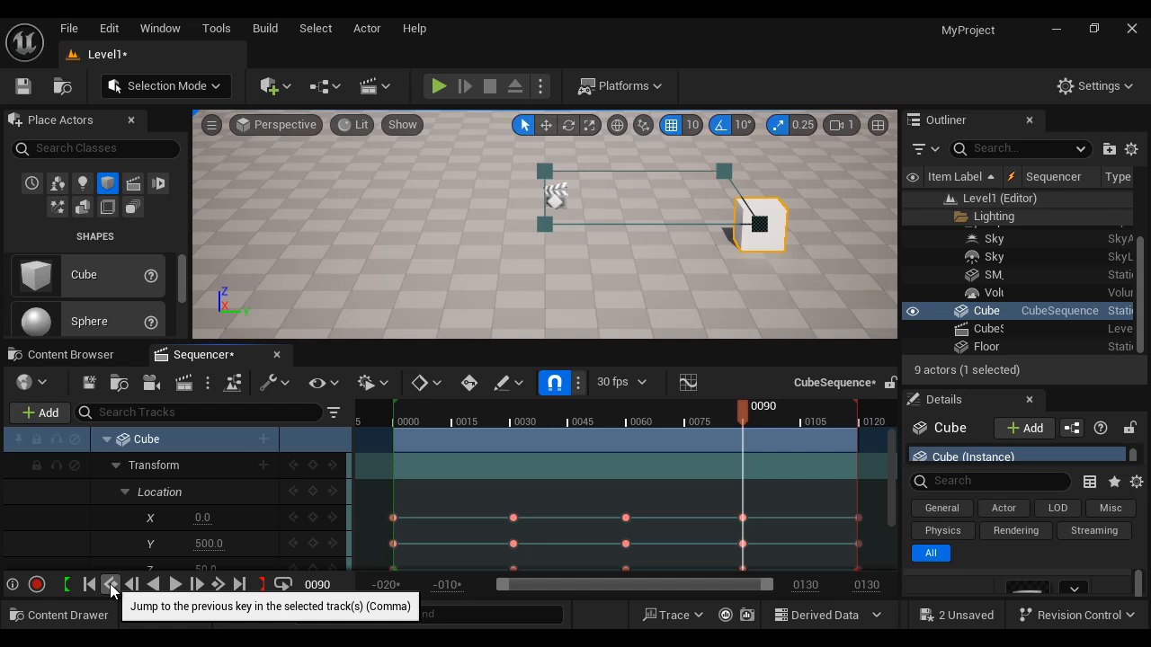
pyautogui.click(111, 586)
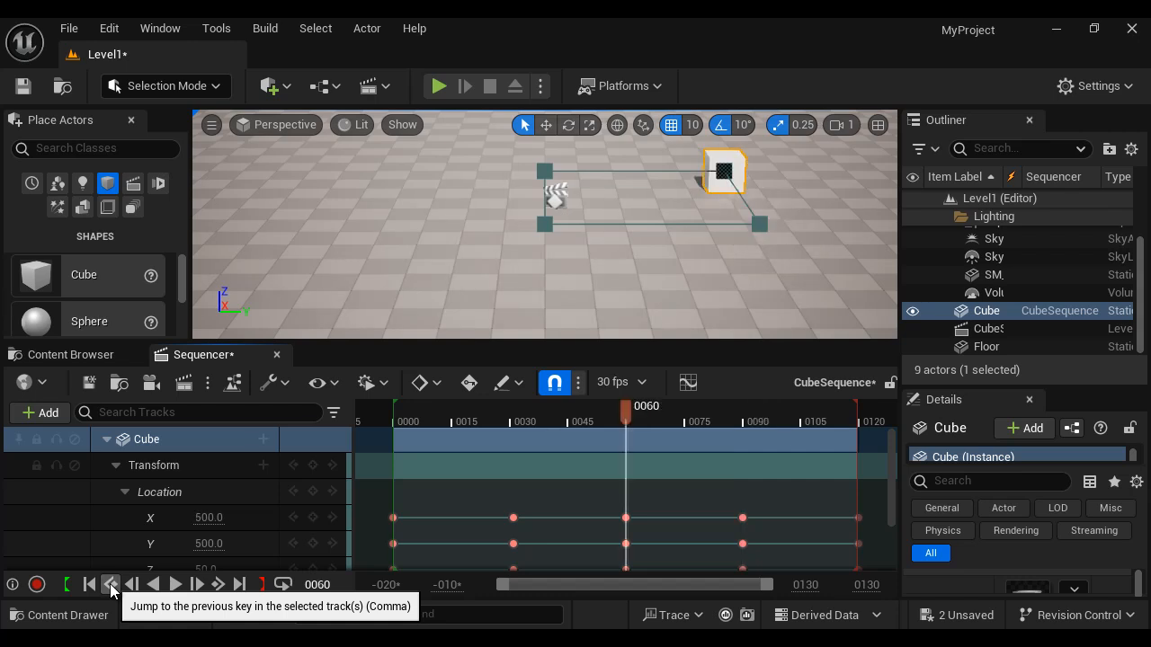
pyautogui.click(111, 586)
pyautogui.click(111, 585)
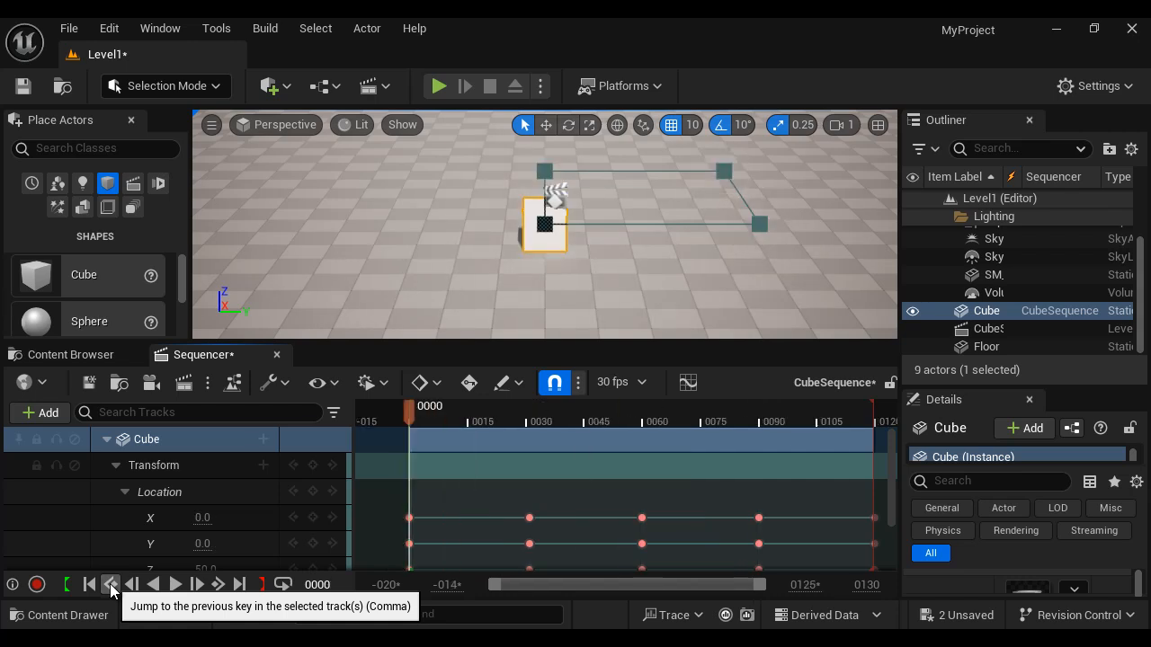
pyautogui.click(221, 586)
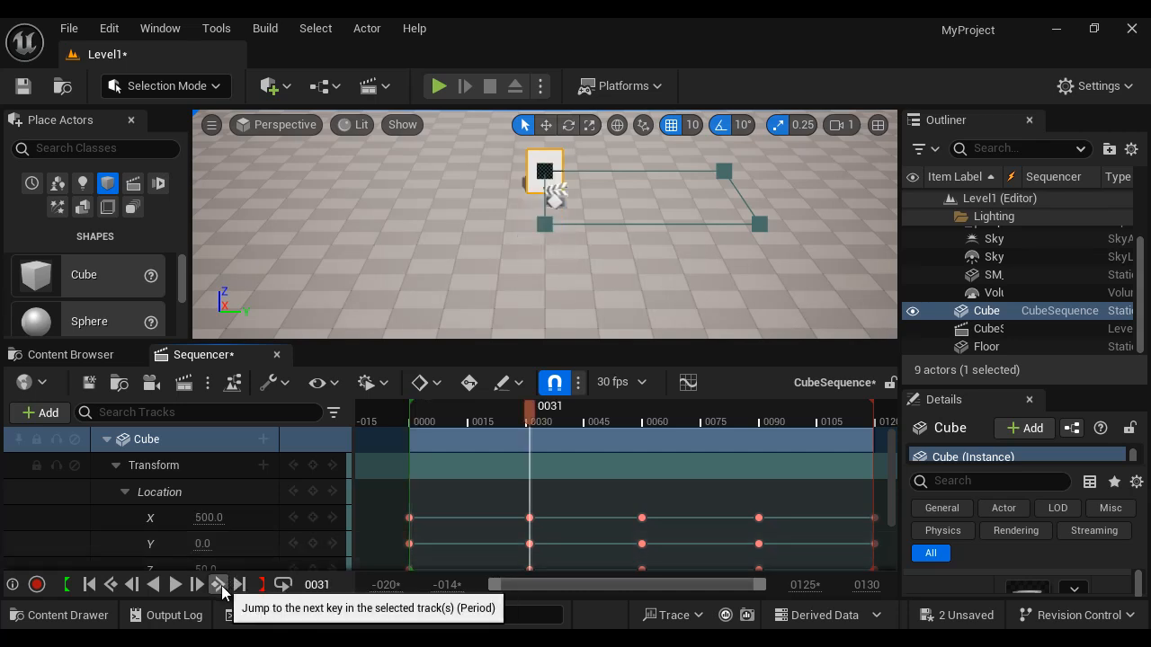
pyautogui.click(221, 586)
pyautogui.click(221, 585)
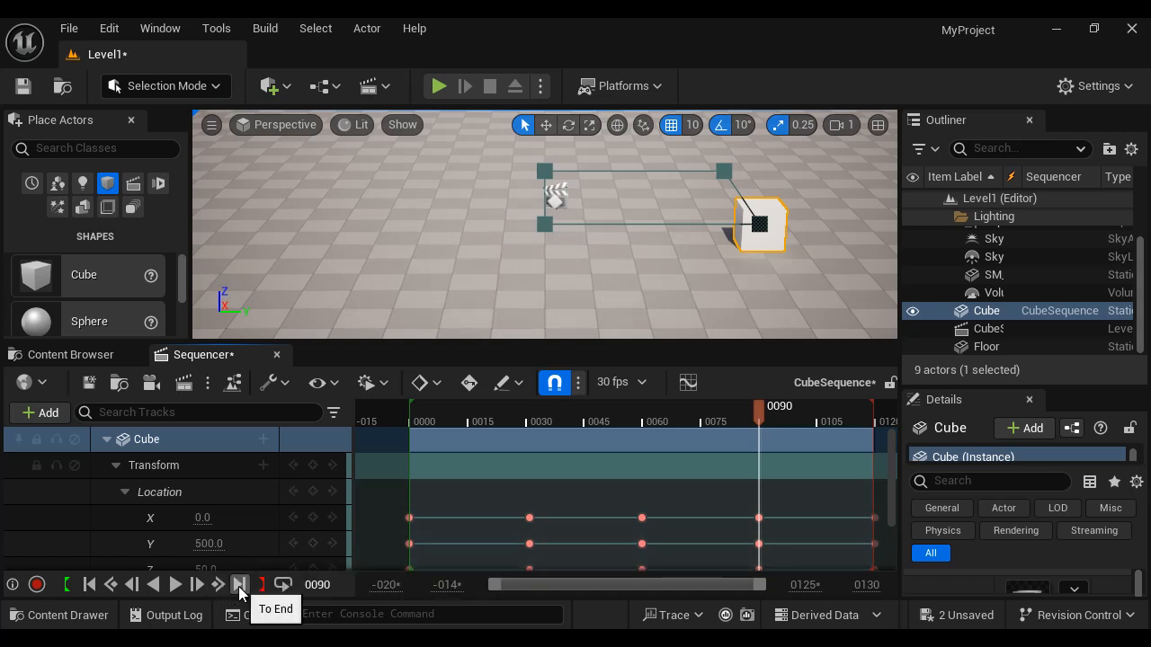
# - Jump the playhead to the end and the start of the sequence, twice
pyautogui.click(239, 586)
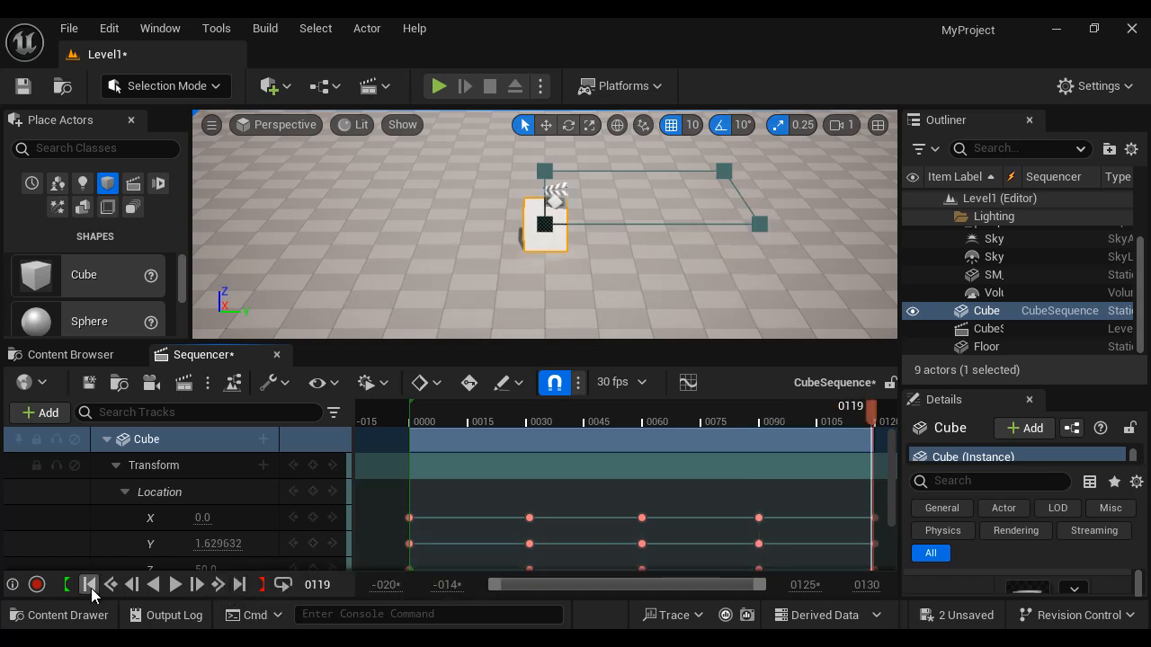
pyautogui.click(90, 585)
pyautogui.click(239, 586)
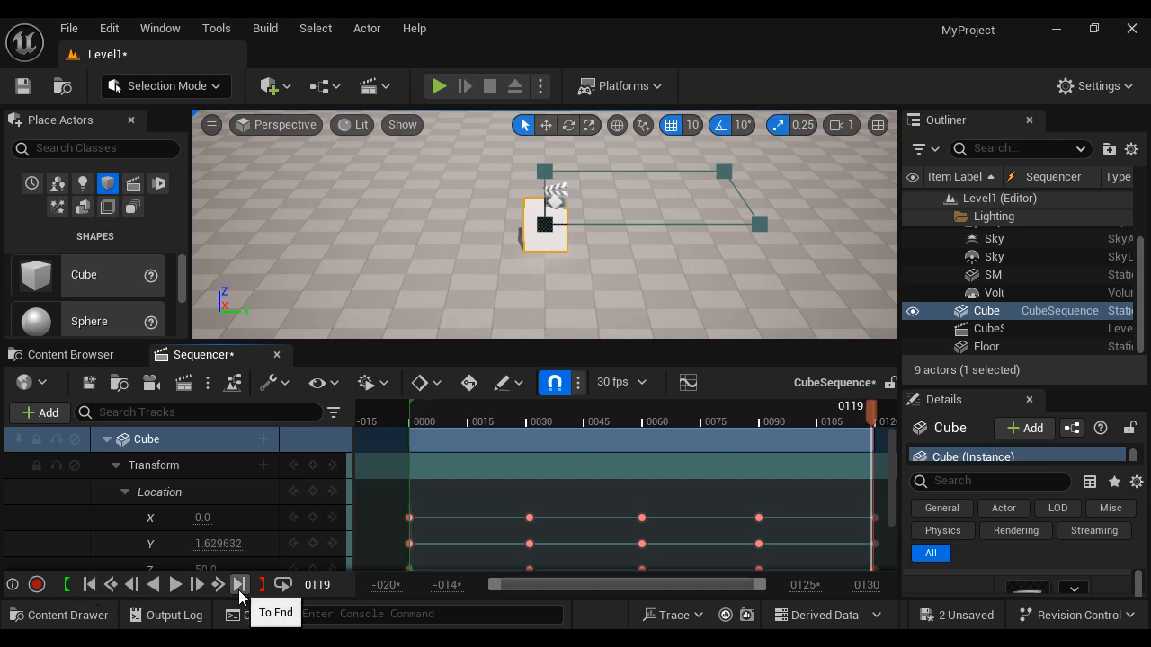
pyautogui.click(90, 585)
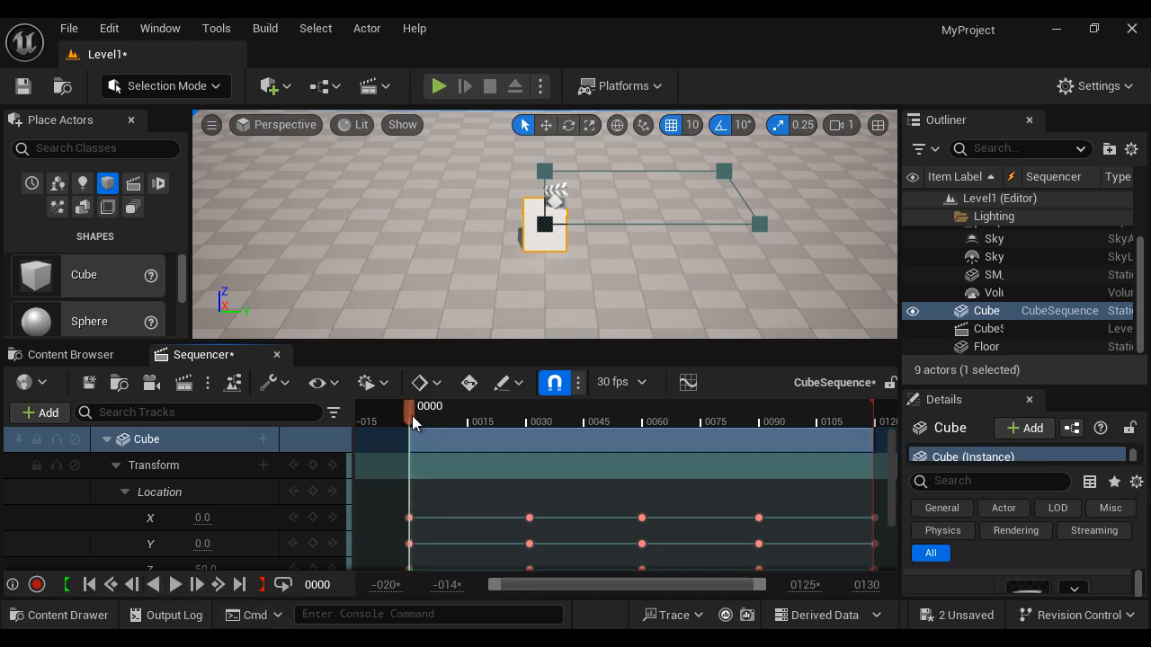
# - Set the playback start to frame 31 and play the sequence from there
pyautogui.moveTo(412, 415); pyautogui.dragTo(533, 425)
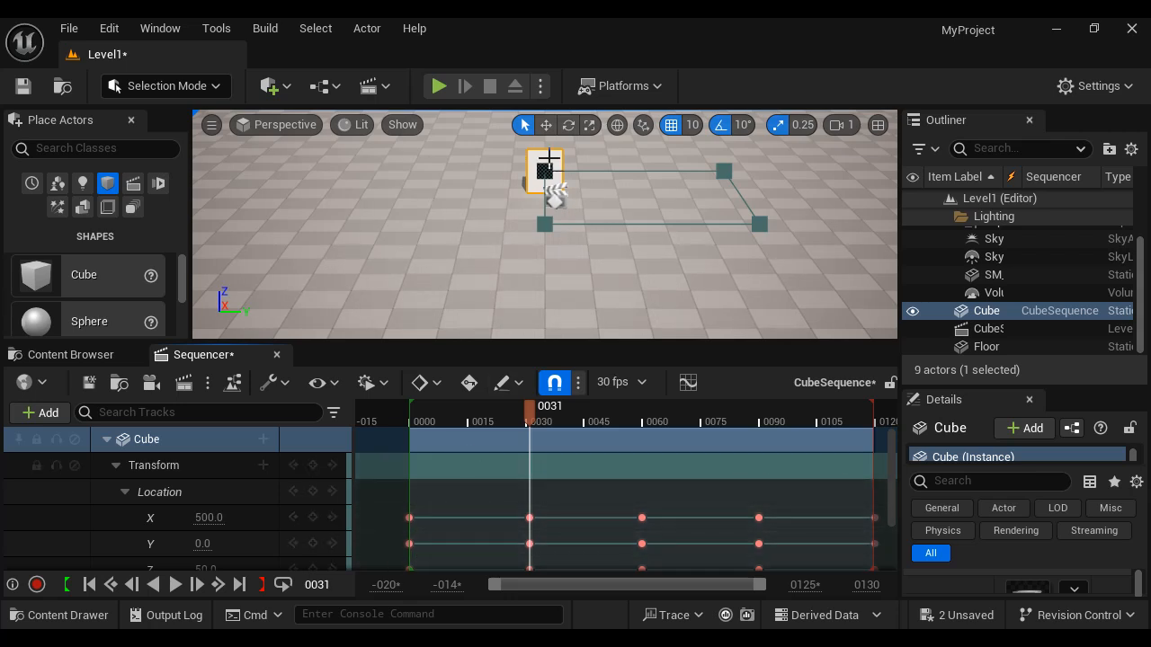
pyautogui.click(67, 590)
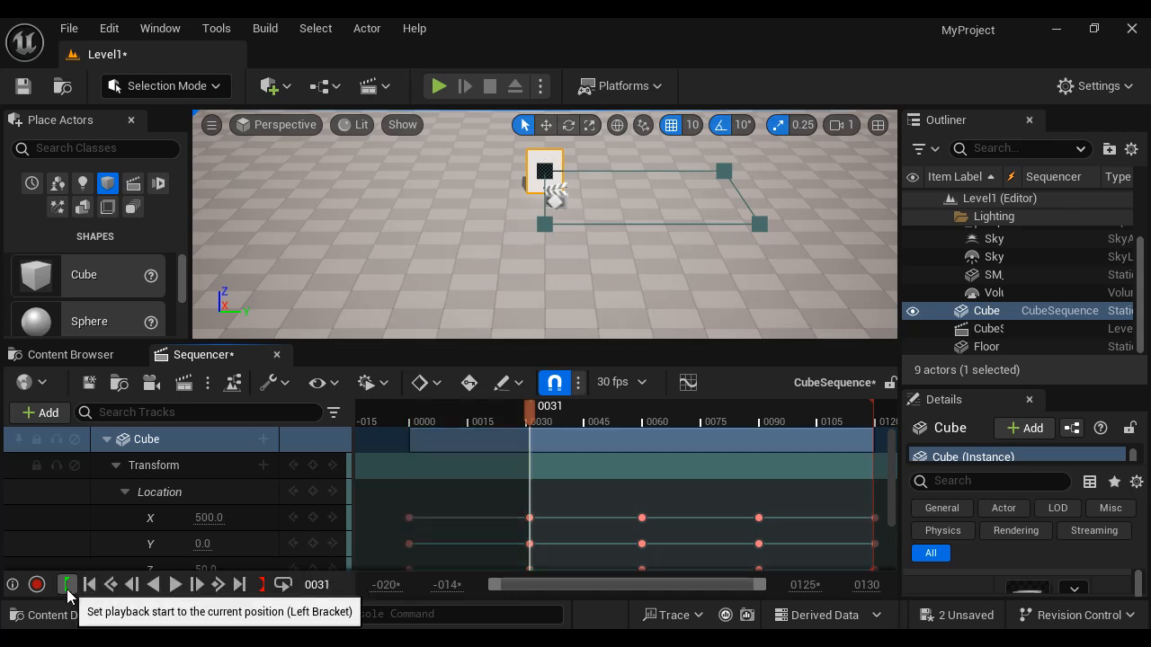
pyautogui.click(175, 585)
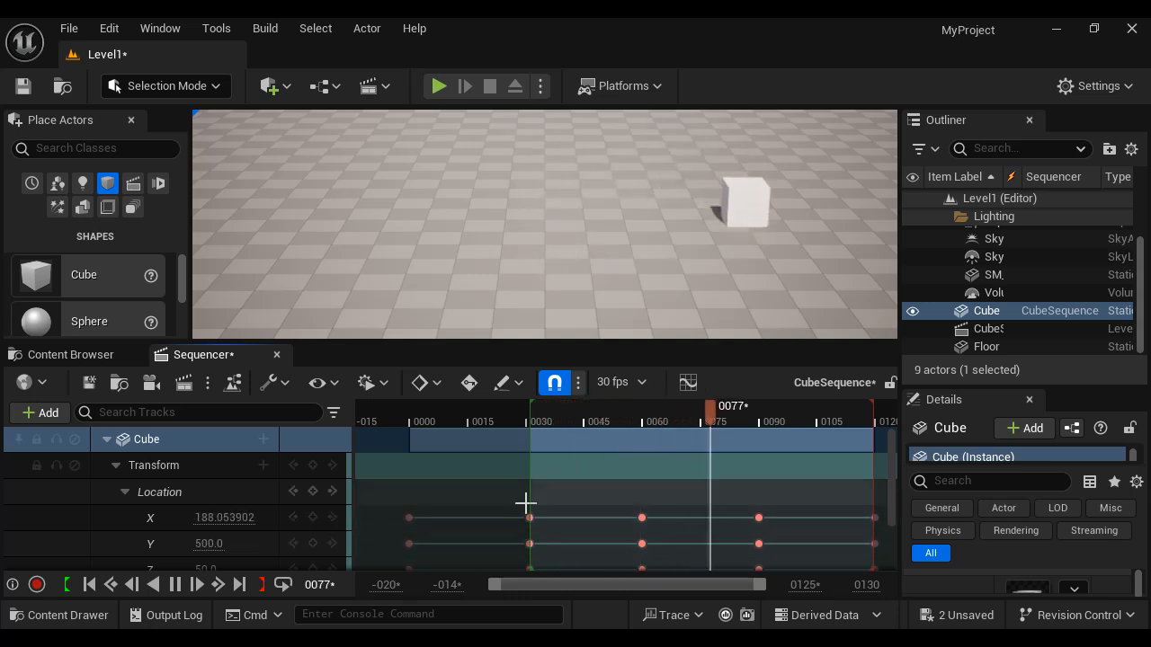
# - Pause playback, set the playback start to frame 0, and play the sequence from the beginning
pyautogui.click(175, 584)
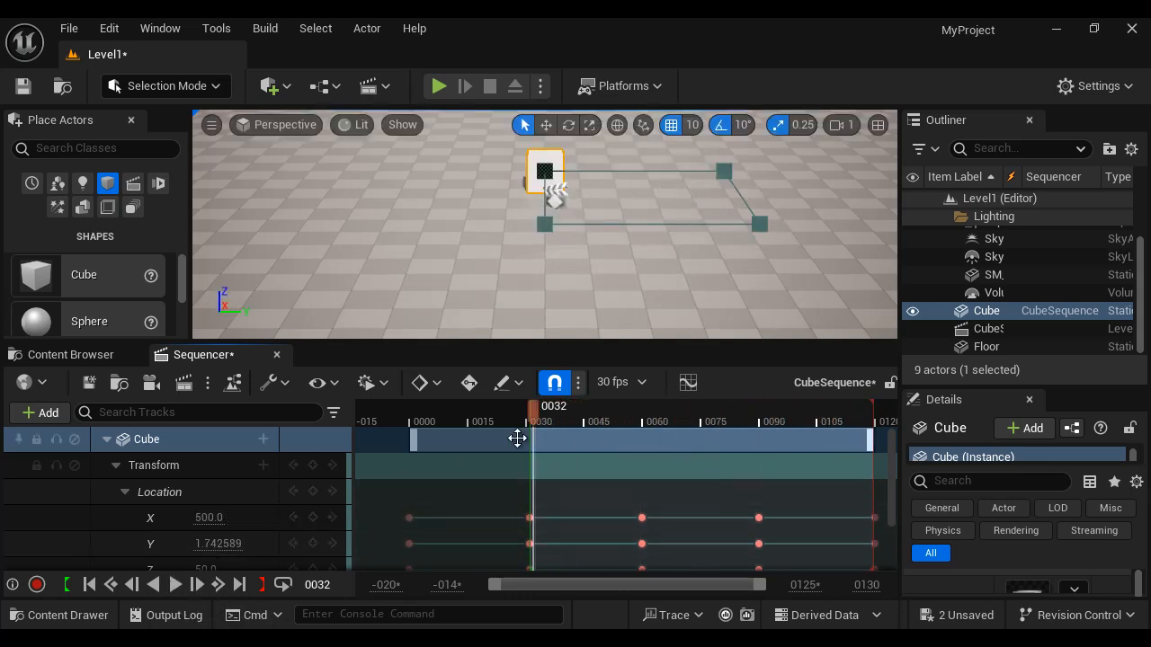
pyautogui.moveTo(534, 410); pyautogui.dragTo(411, 414)
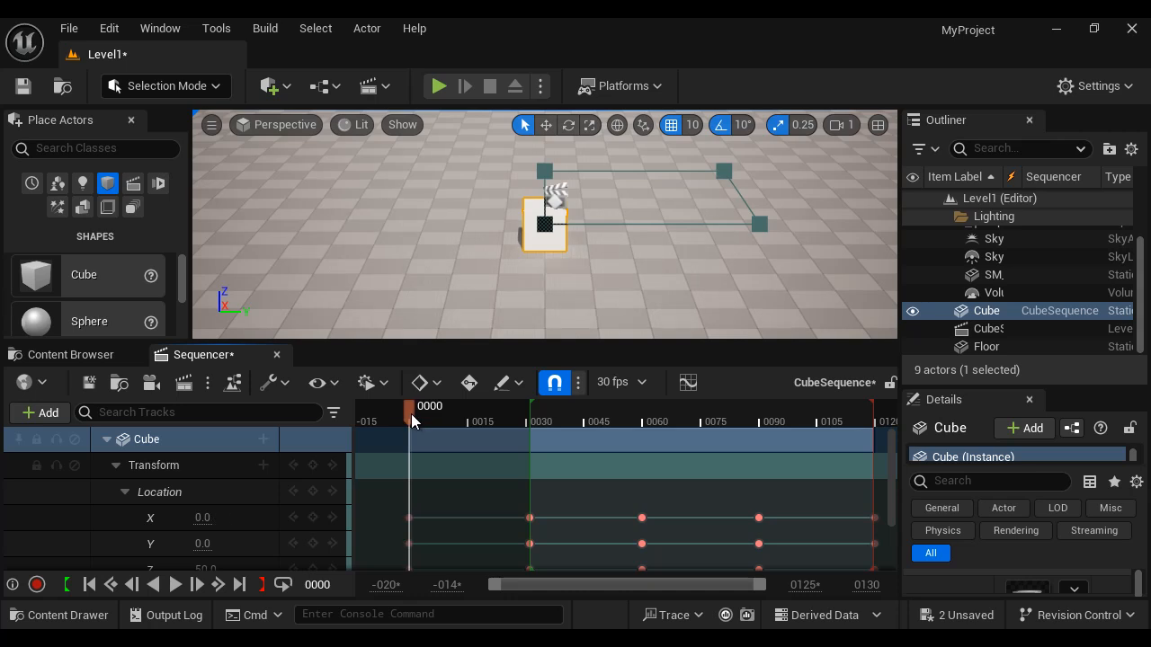
pyautogui.click(66, 584)
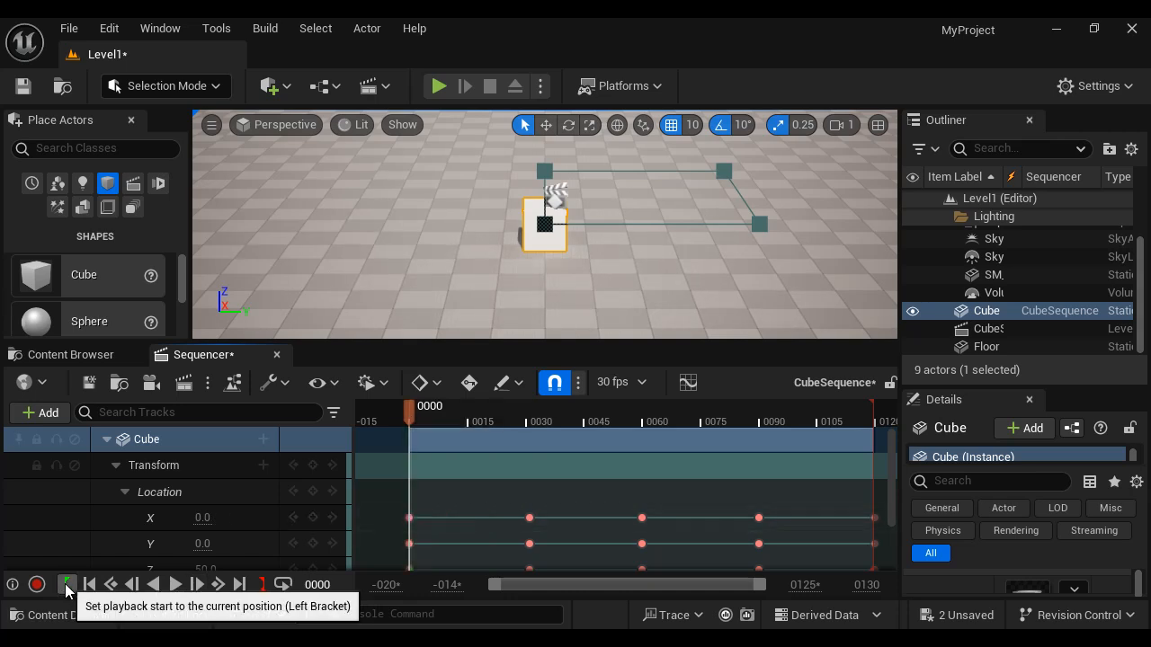
pyautogui.click(176, 584)
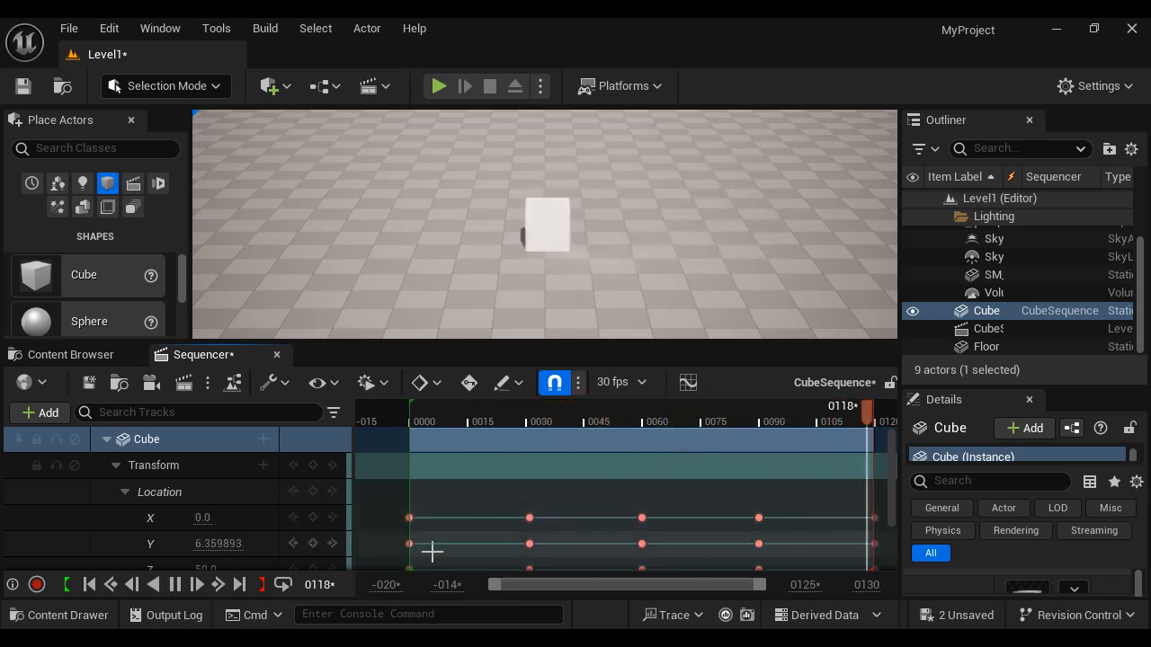
pyautogui.click(175, 585)
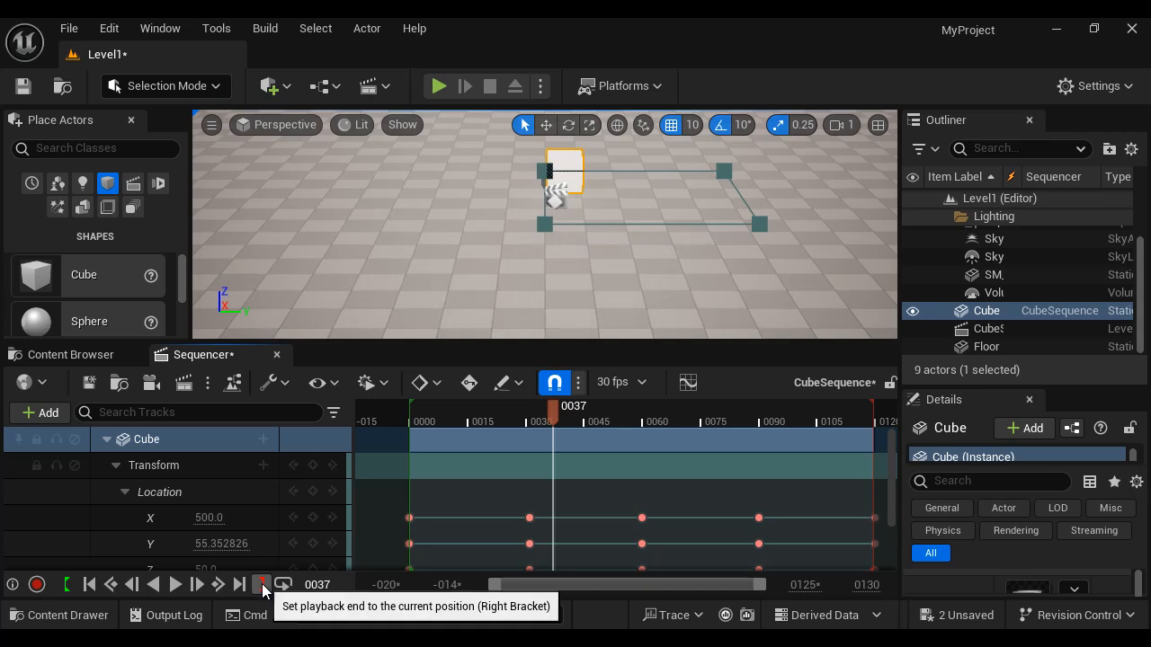
# - Drag the playback end marker to frame 90 and play the shortened range
pyautogui.moveTo(867, 411); pyautogui.dragTo(757, 410)
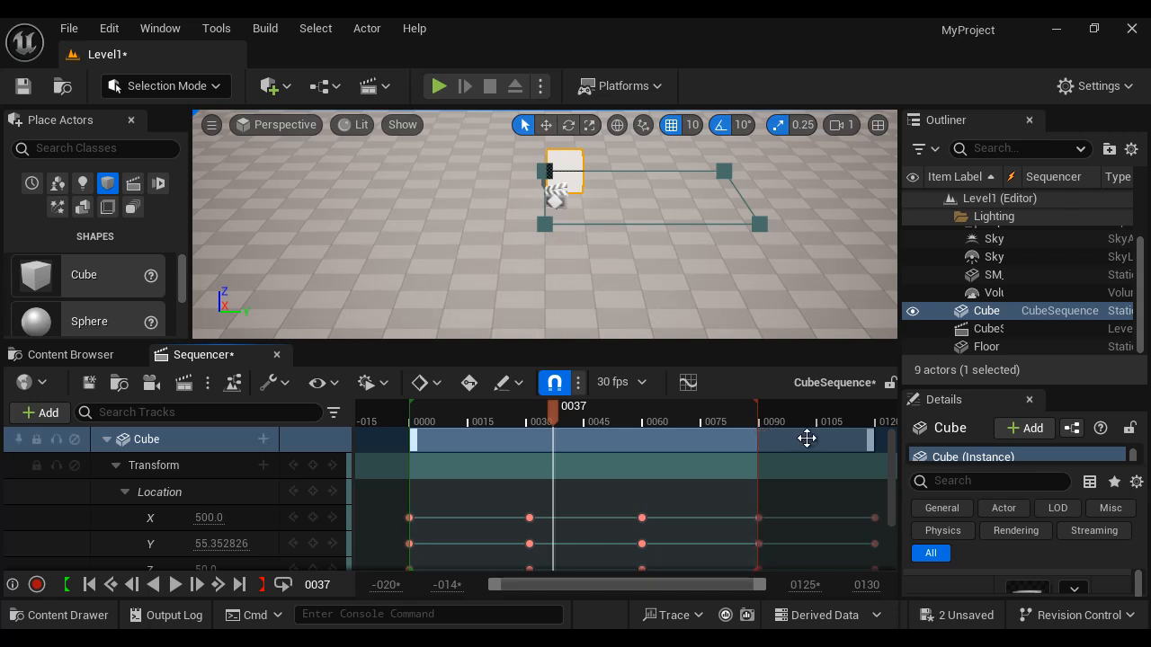
pyautogui.click(177, 586)
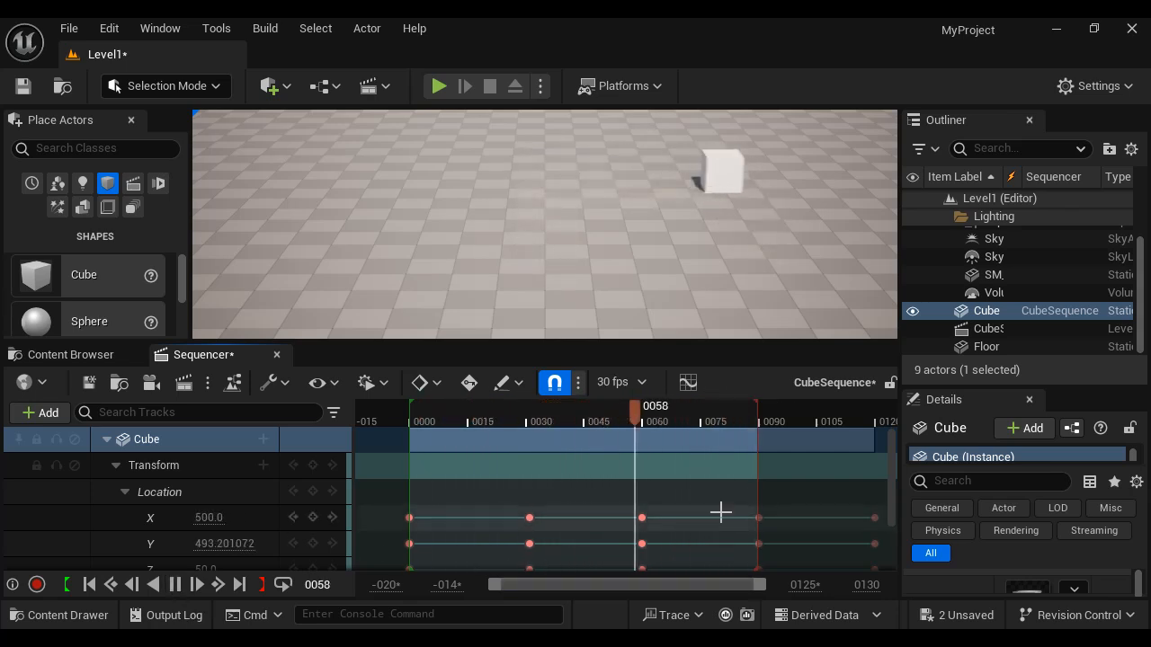
pyautogui.click(176, 584)
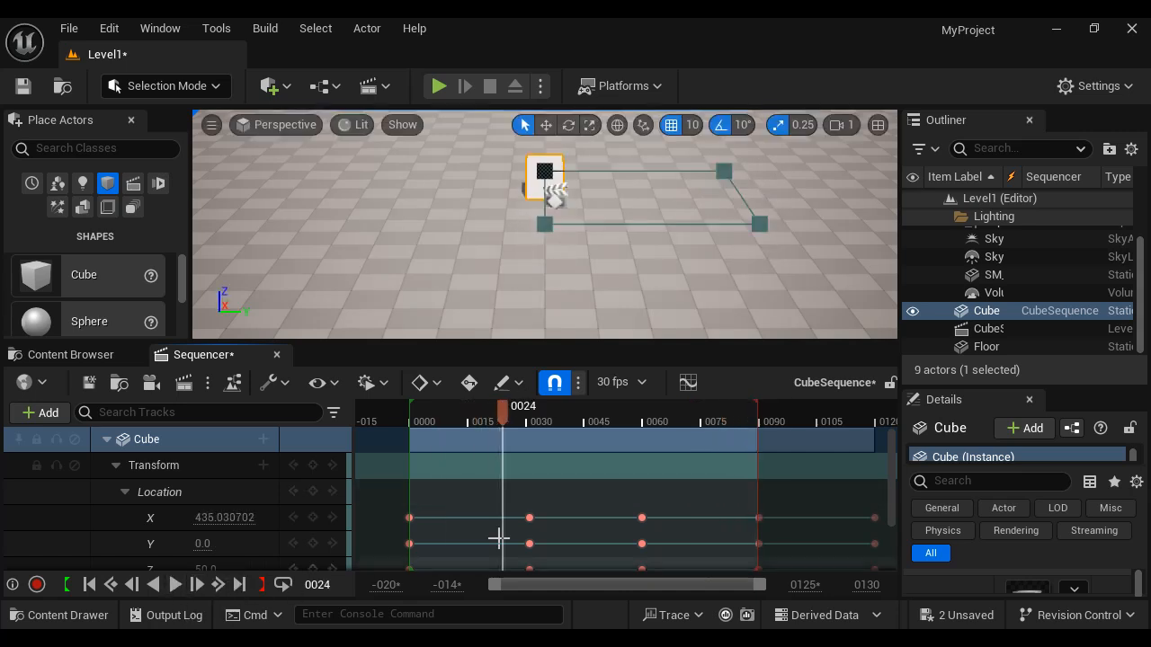
# - Restore the playback end marker, then set the playback end to frame 90 from the playhead position
pyautogui.moveTo(757, 411); pyautogui.dragTo(874, 425)
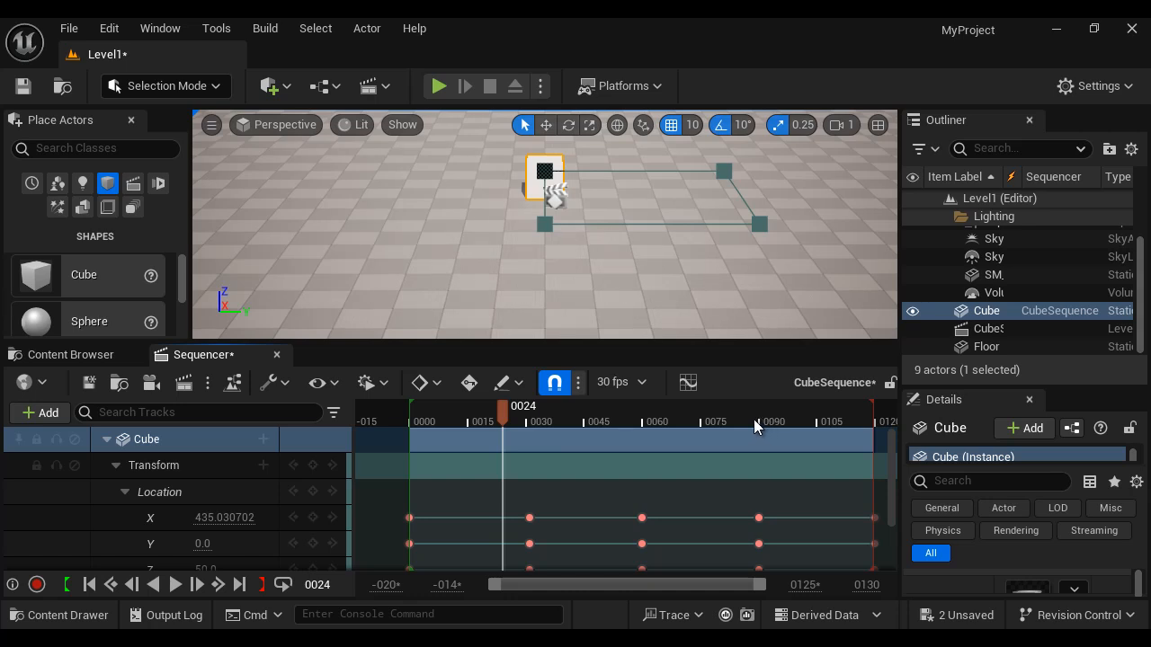
pyautogui.moveTo(505, 420); pyautogui.dragTo(759, 430)
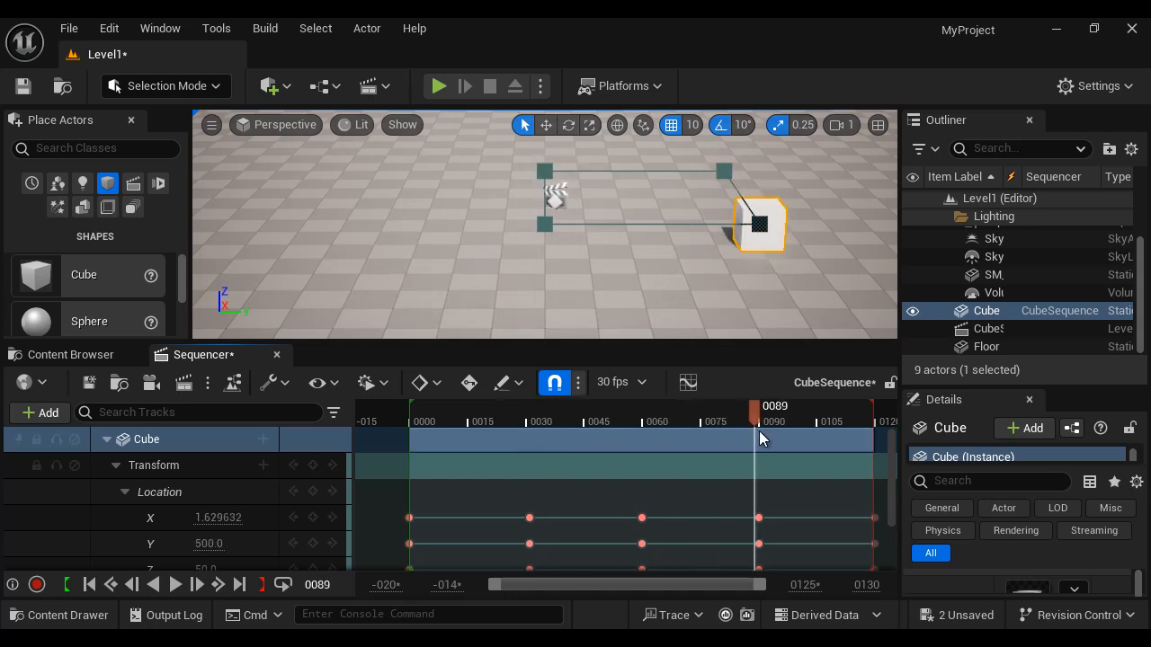
pyautogui.click(261, 585)
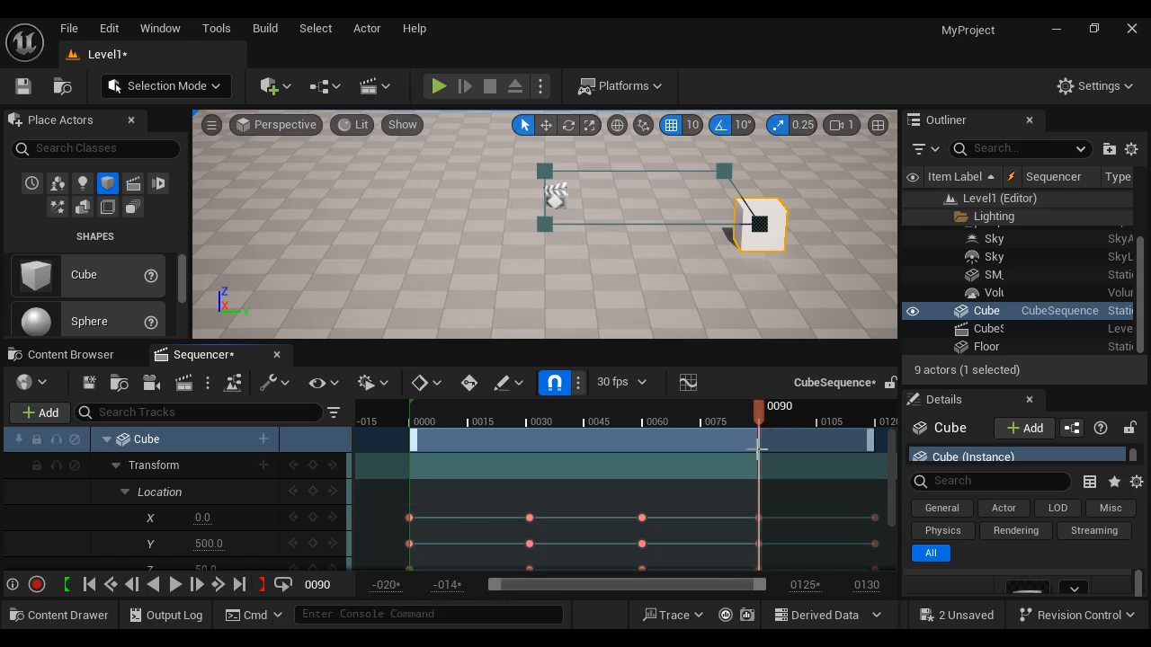
# - Set the playback end to frame 120 at the playhead and play the sequence
pyautogui.moveTo(757, 412); pyautogui.dragTo(876, 427)
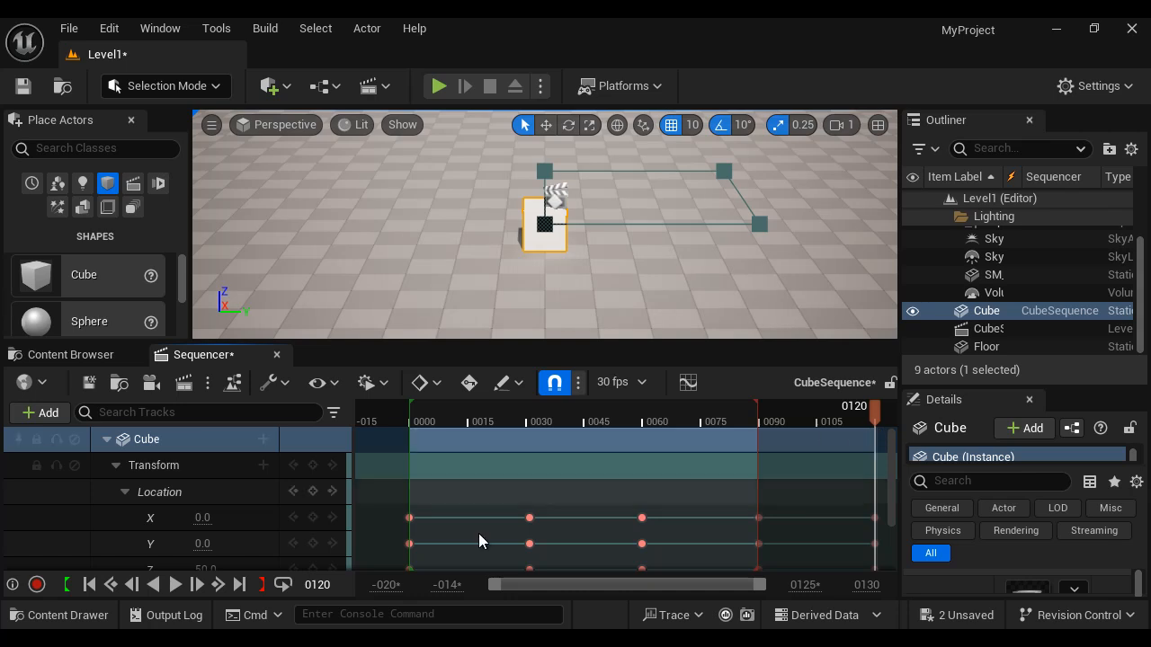
pyautogui.click(265, 590)
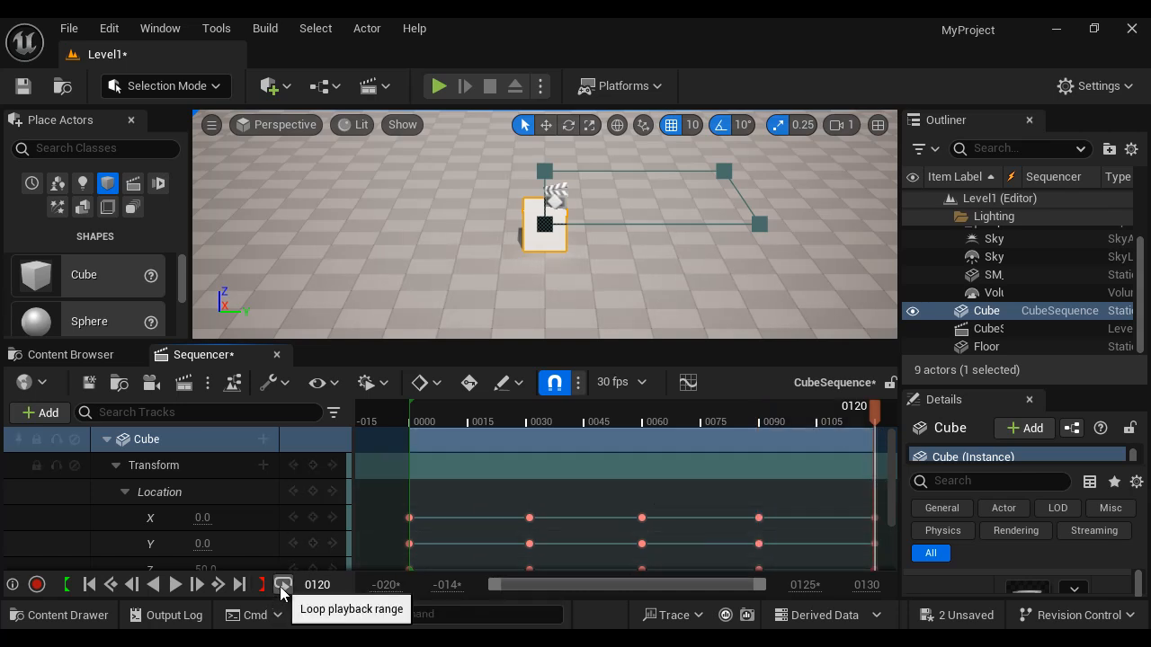
pyautogui.click(175, 584)
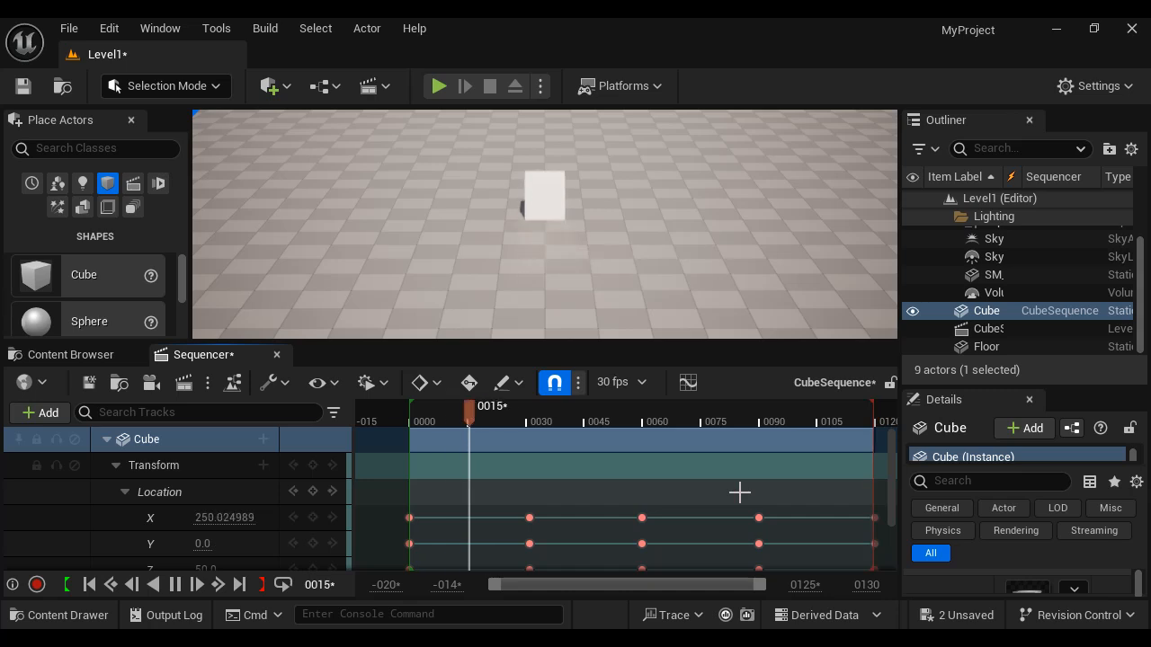
# - Turn looping off and play through once, then re-enable looping and play again
pyautogui.click(285, 587)
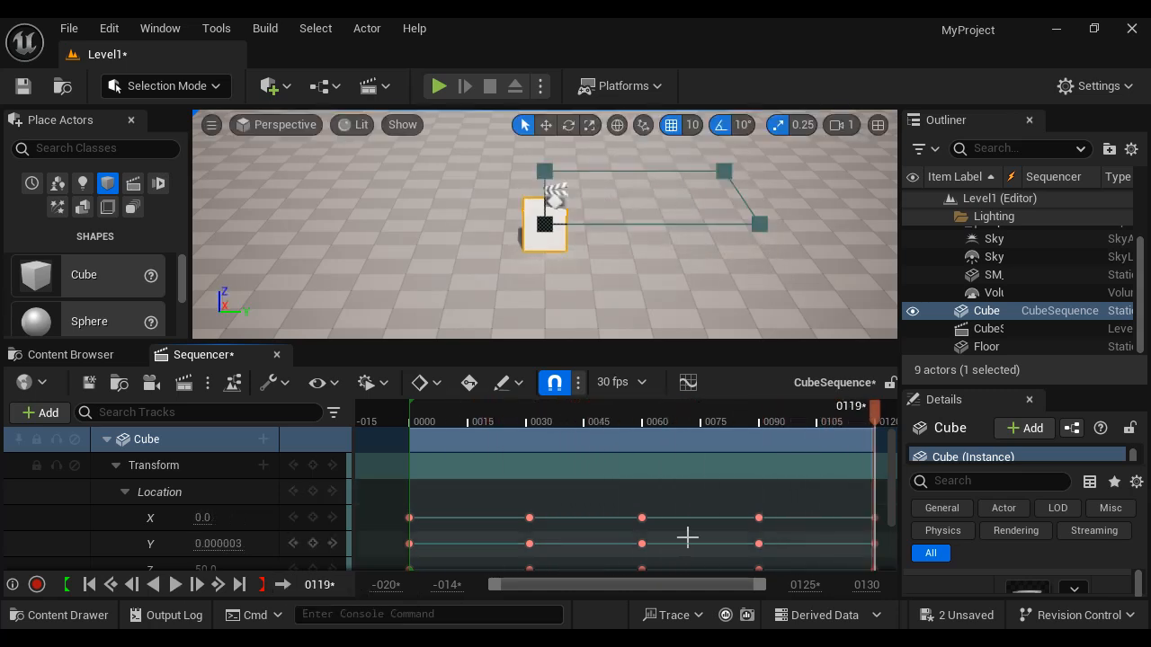
pyautogui.click(176, 585)
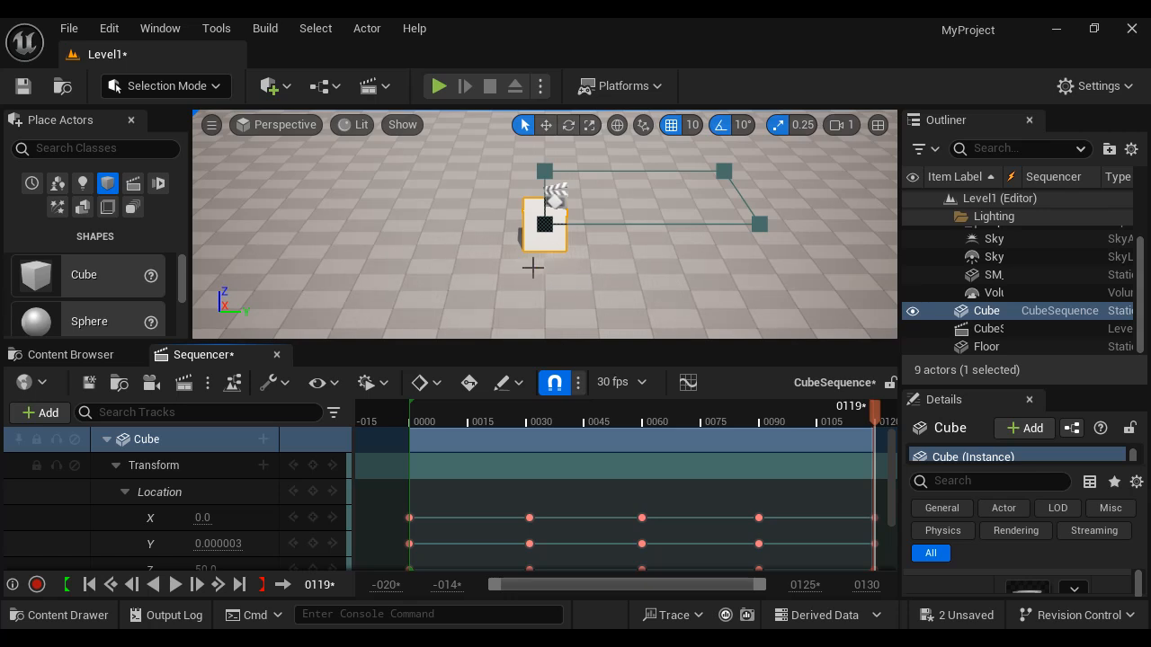
pyautogui.click(282, 585)
pyautogui.click(176, 585)
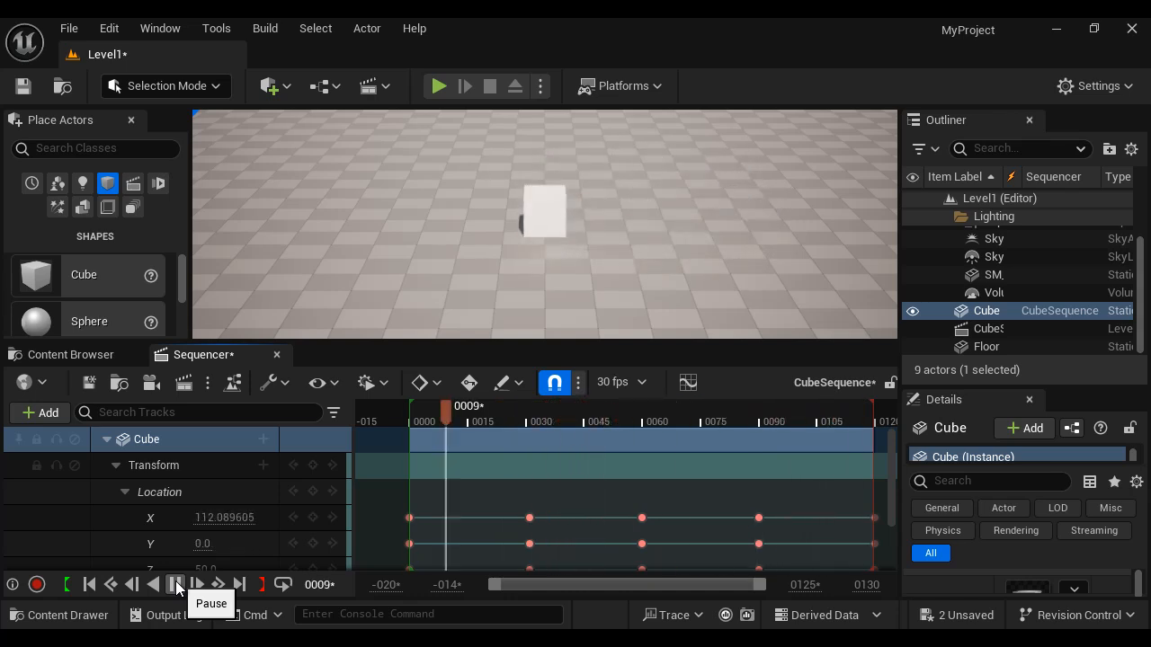
pyautogui.click(175, 585)
# - Jump the playhead to frame 31 and then to frame 60
pyautogui.moveTo(517, 415); pyautogui.dragTo(478, 428)
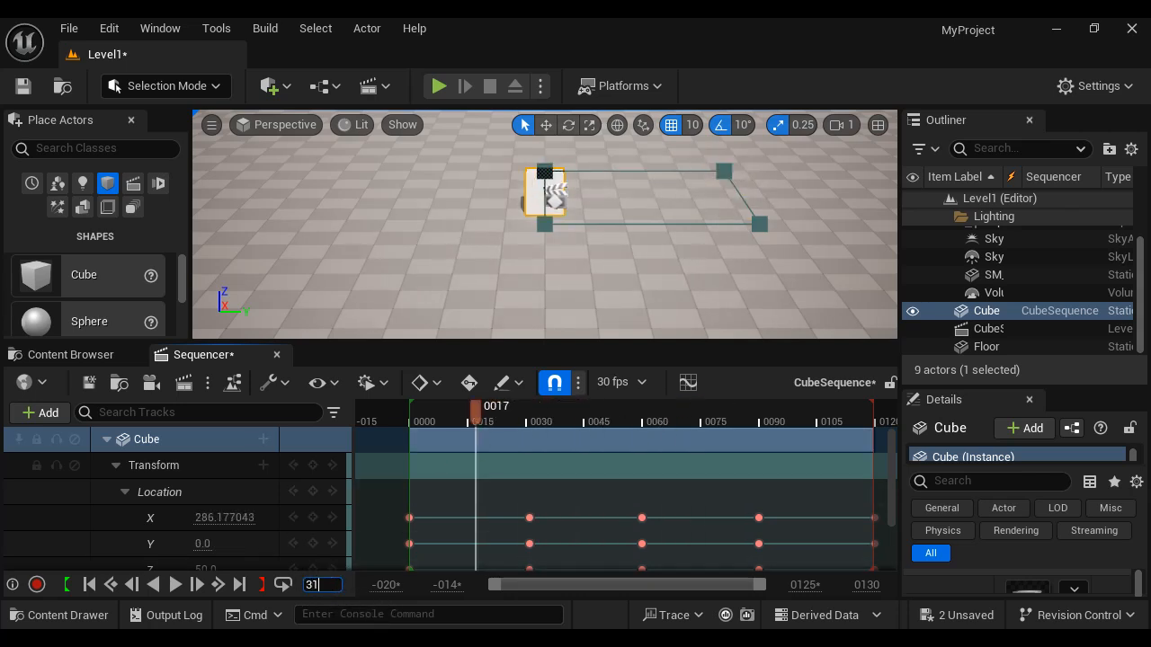
pyautogui.press('Return')
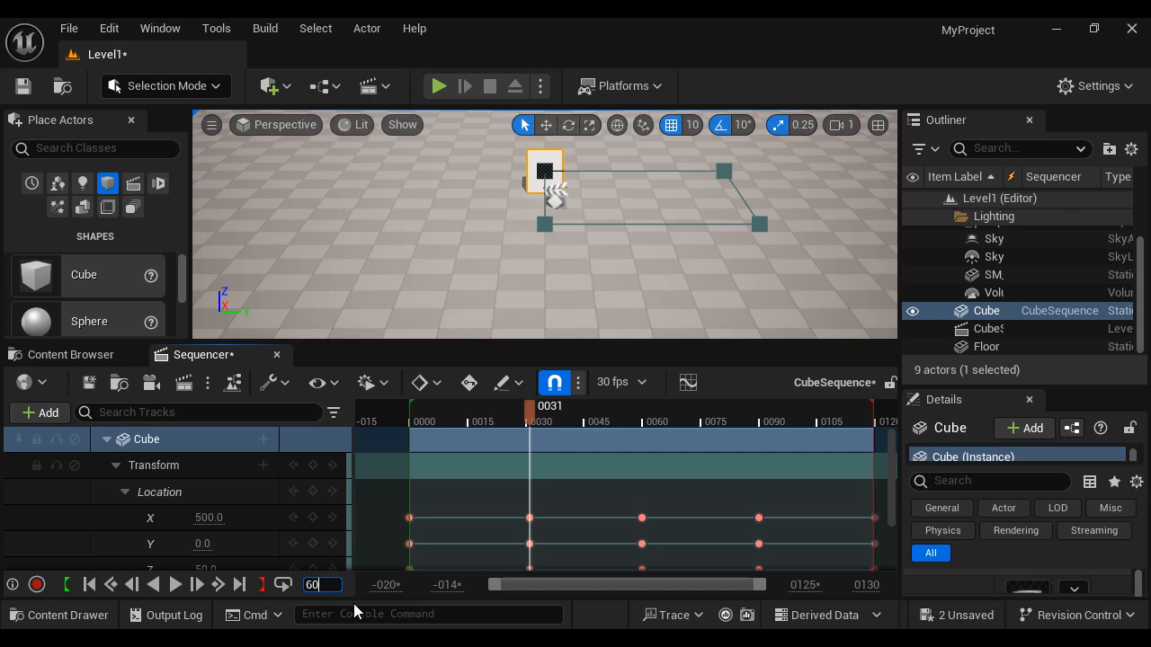
pyautogui.write('60')
pyautogui.press('Return')
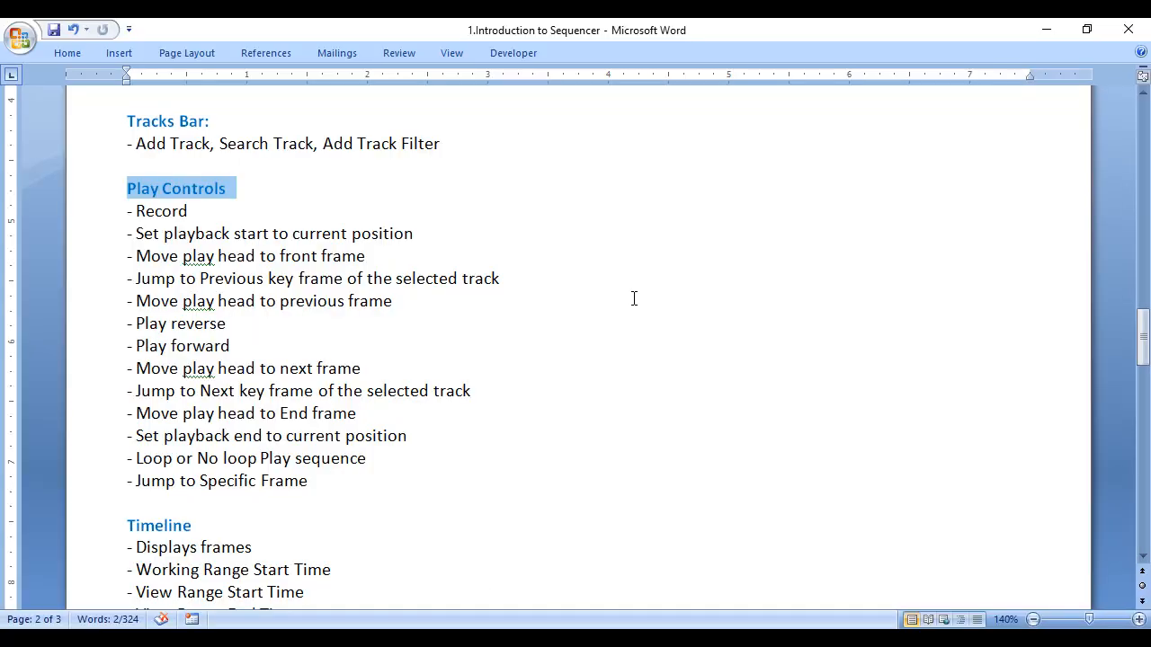
# - Switch to the Word notes and highlight each entry in the Timeline section
pyautogui.scroll(-3, 377, 509)
pyautogui.moveTo(127, 347); pyautogui.dragTo(246, 343)
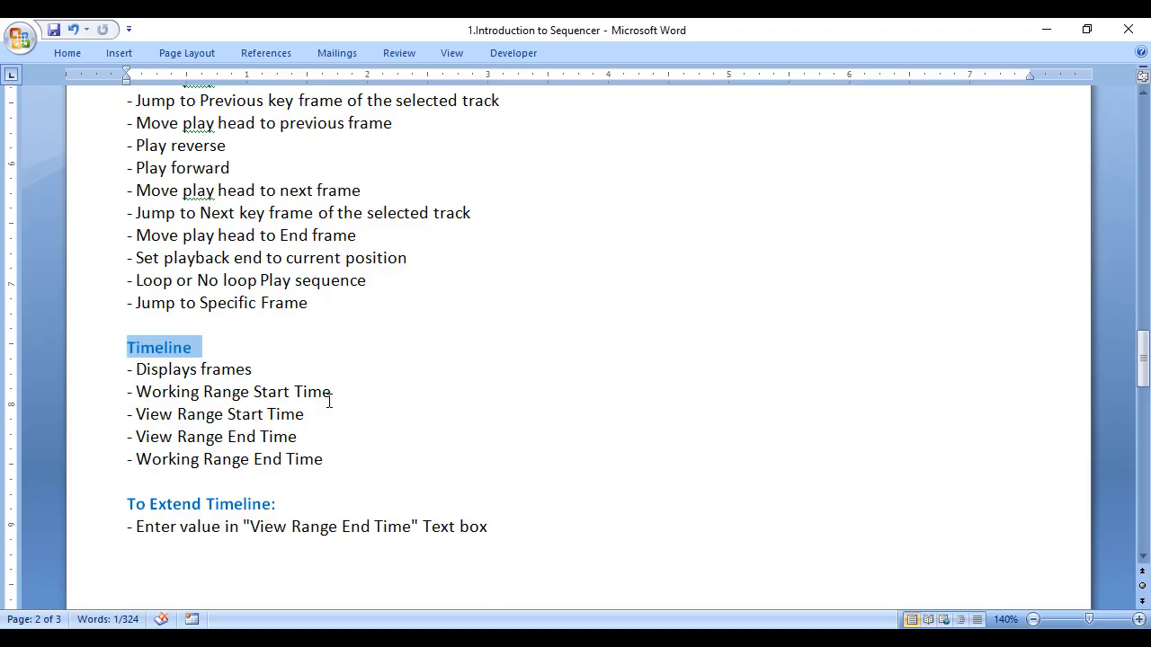
pyautogui.moveTo(127, 373); pyautogui.dragTo(208, 370)
pyautogui.click(420, 369)
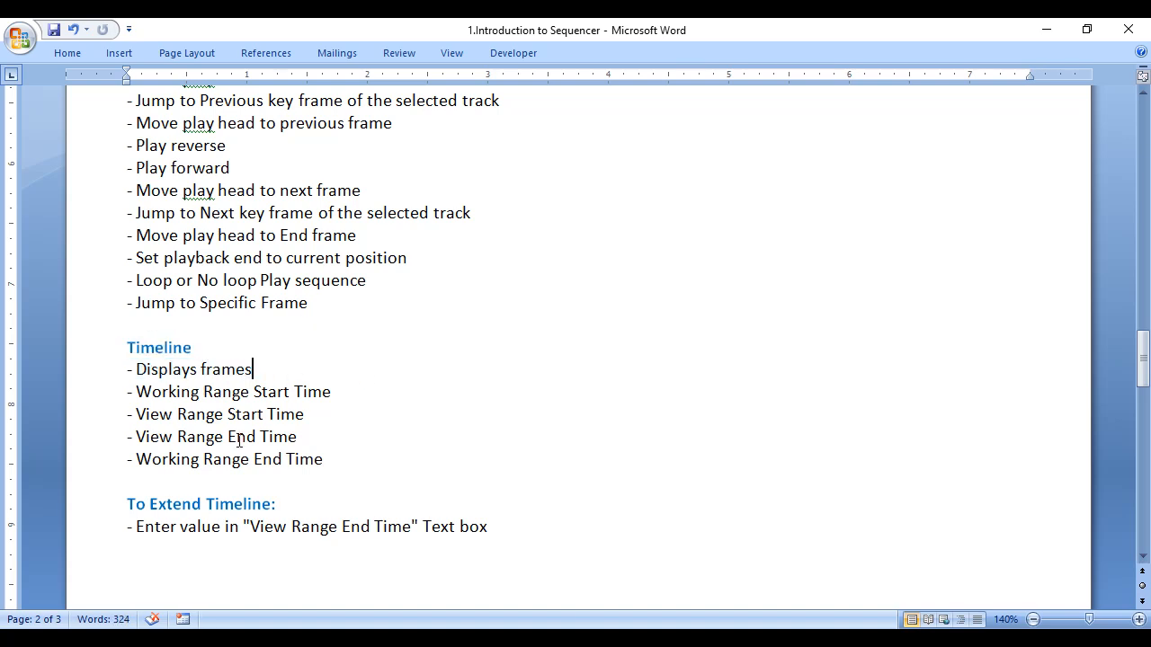
pyautogui.moveTo(124, 392); pyautogui.dragTo(344, 392)
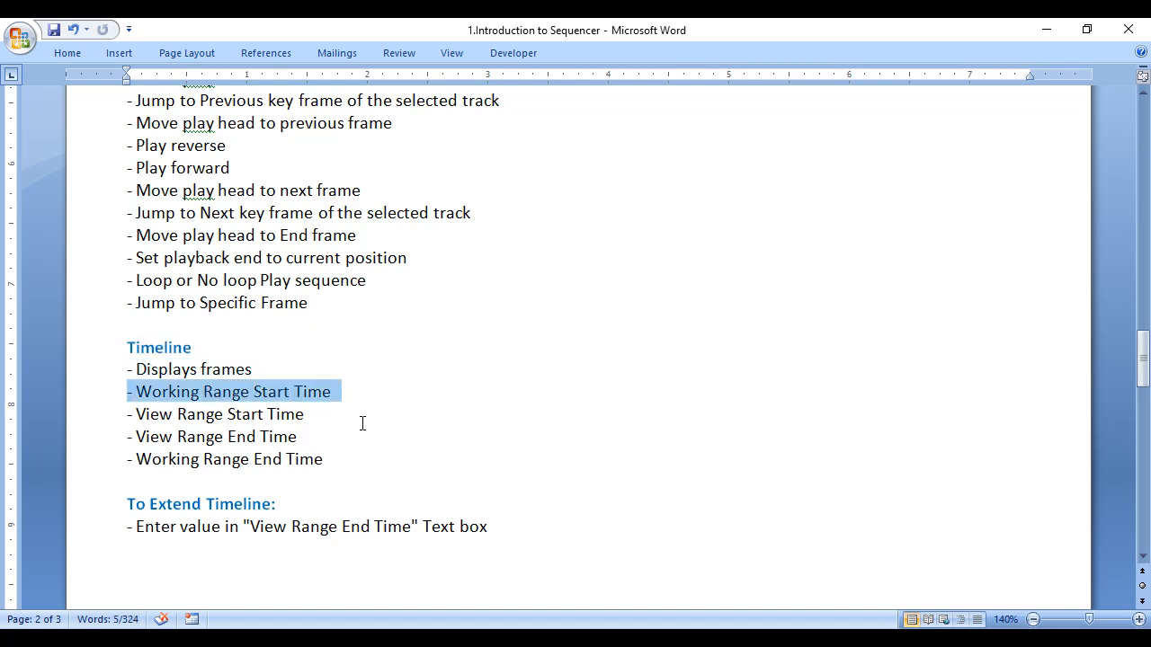
pyautogui.moveTo(128, 461); pyautogui.dragTo(398, 468)
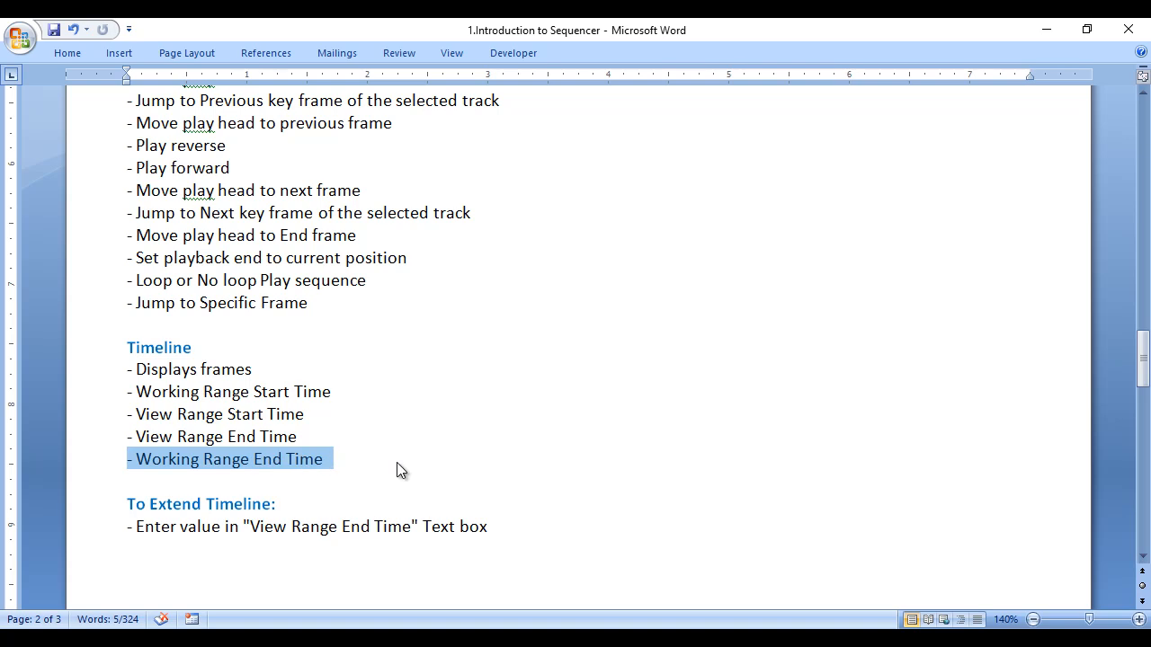
pyautogui.click(399, 468)
pyautogui.moveTo(129, 414); pyautogui.dragTo(312, 412)
pyautogui.click(309, 414)
pyautogui.moveTo(124, 437); pyautogui.dragTo(308, 437)
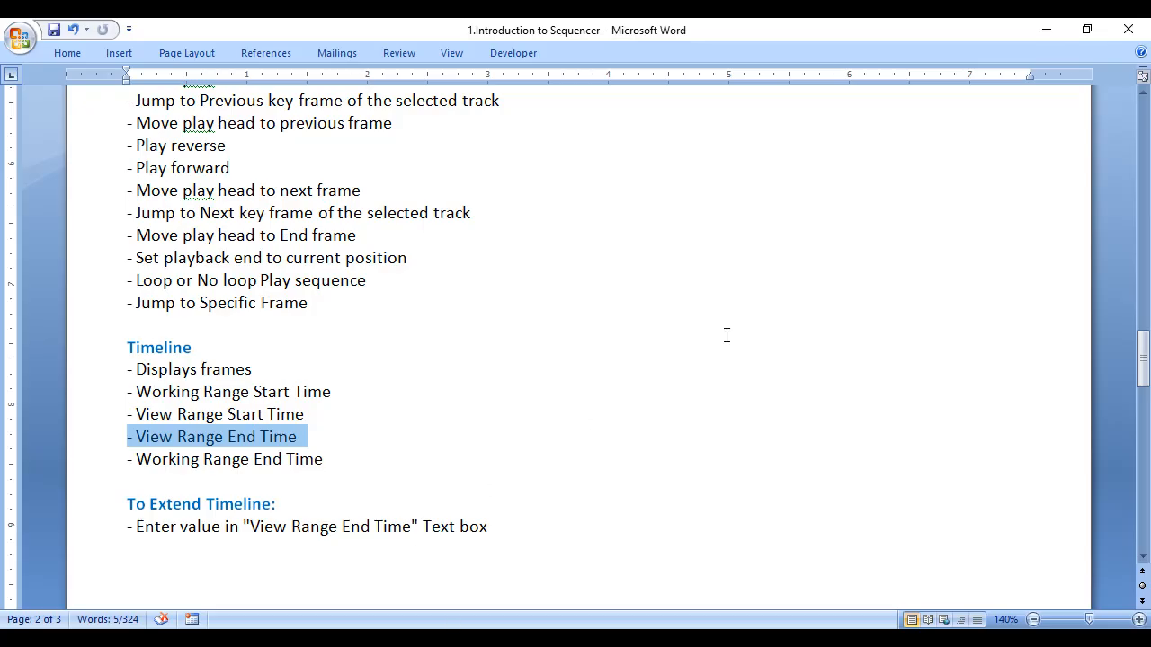
# - Scroll to the To Extend Timeline note and highlight View Range End Time
pyautogui.scroll(-3, 727, 335)
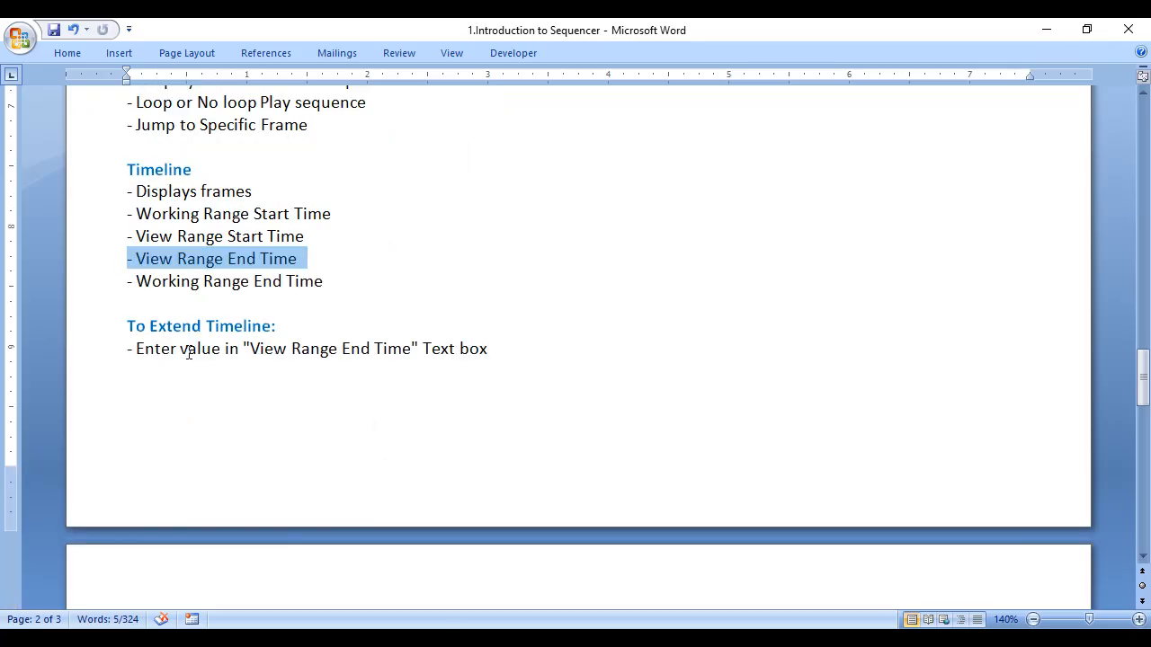
pyautogui.click(106, 330)
pyautogui.click(321, 407)
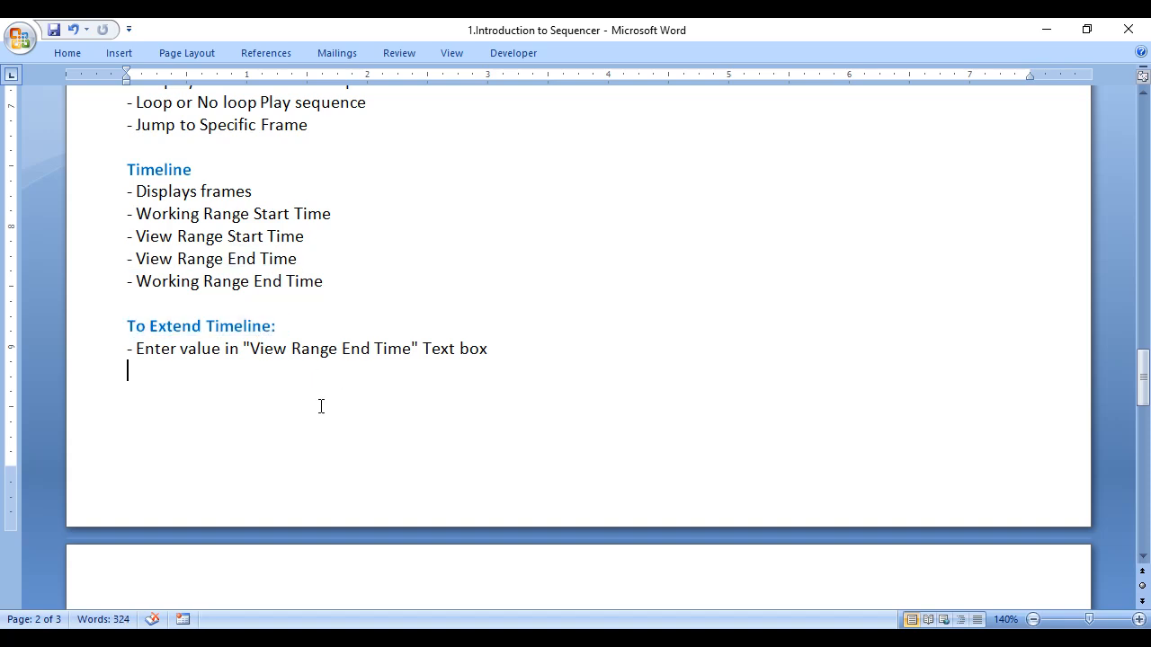
pyautogui.moveTo(244, 351); pyautogui.dragTo(412, 351)
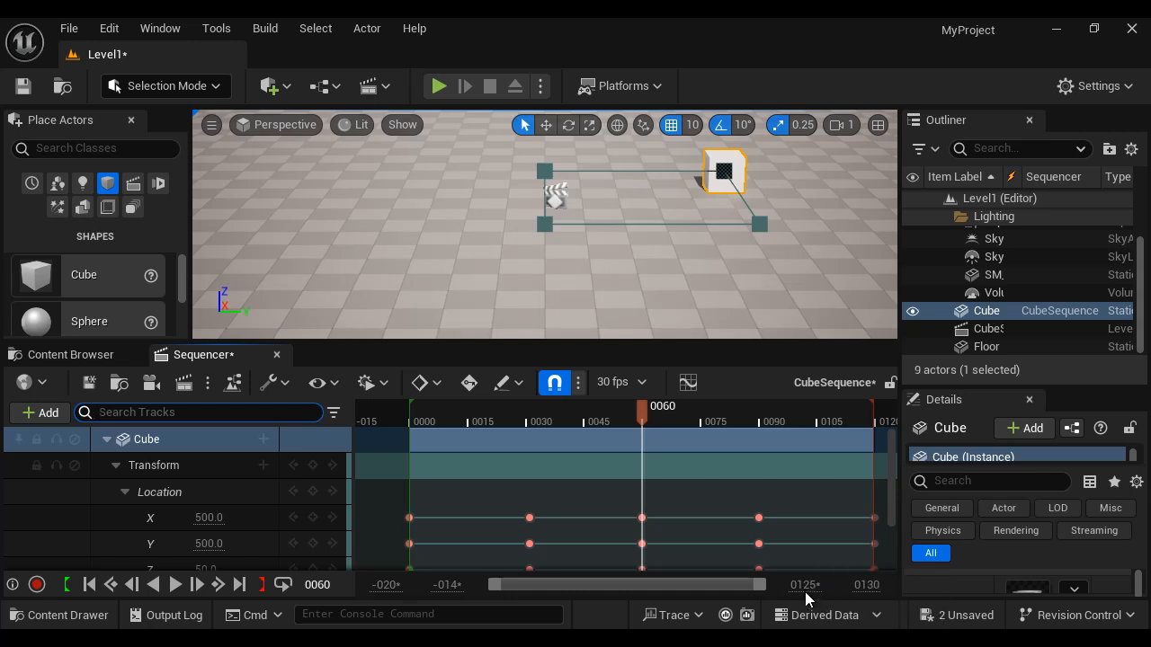
# - Set the view range end to 300 and extend the playback end marker to about frame 300
pyautogui.click(805, 585)
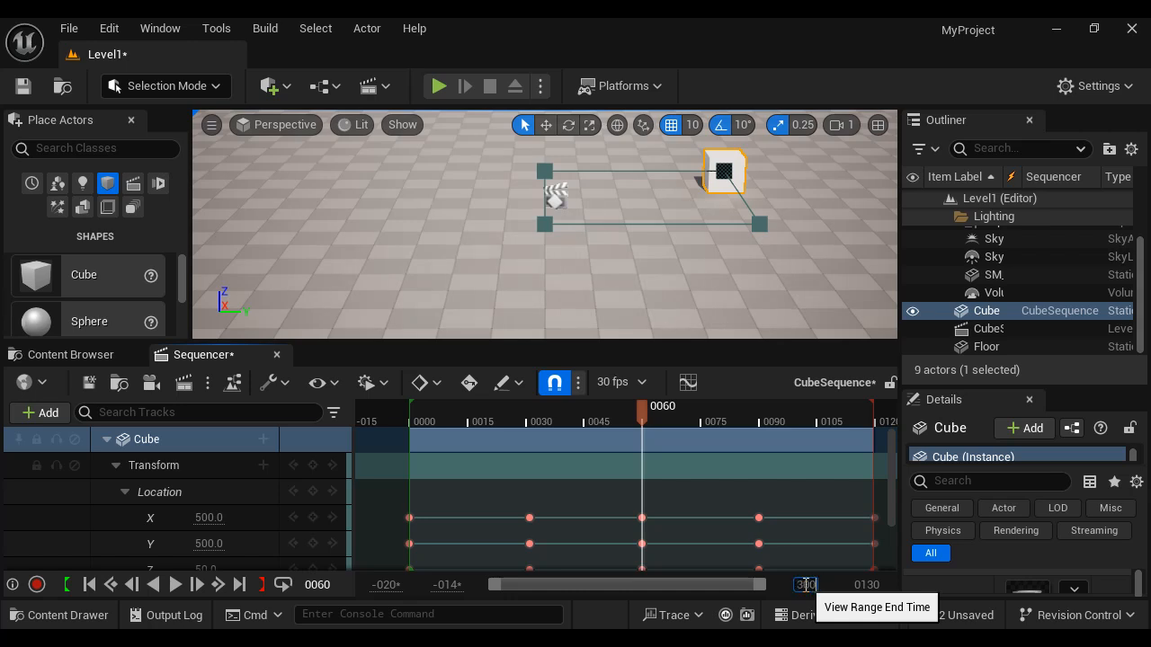
pyautogui.press('Return')
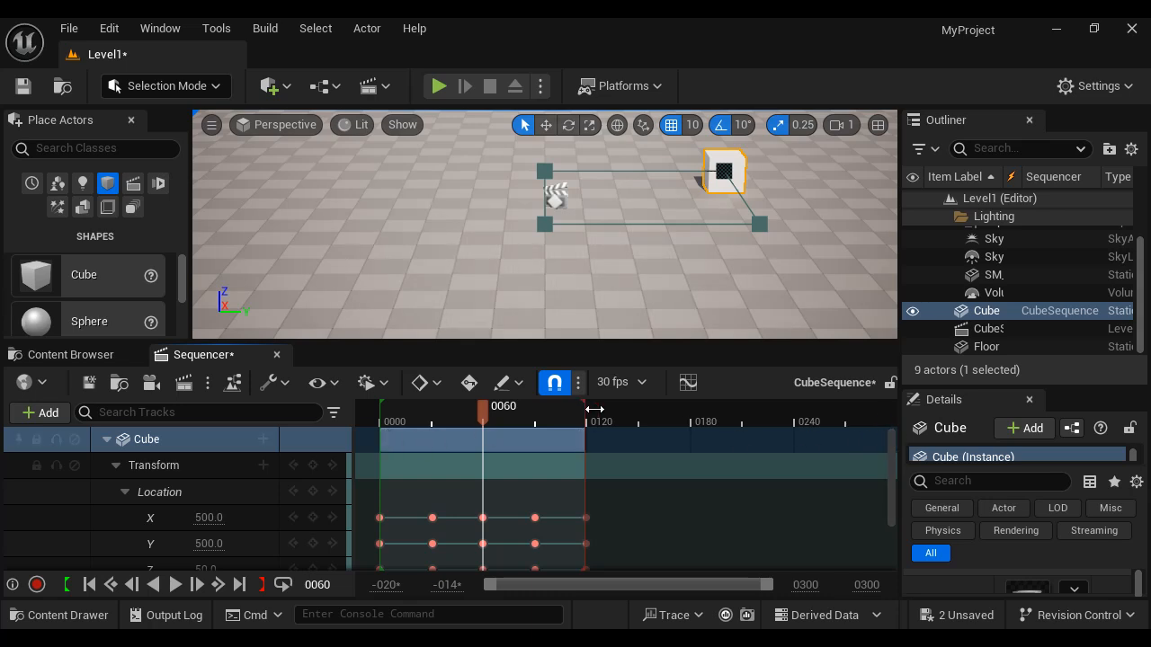
pyautogui.moveTo(595, 409); pyautogui.dragTo(884, 409)
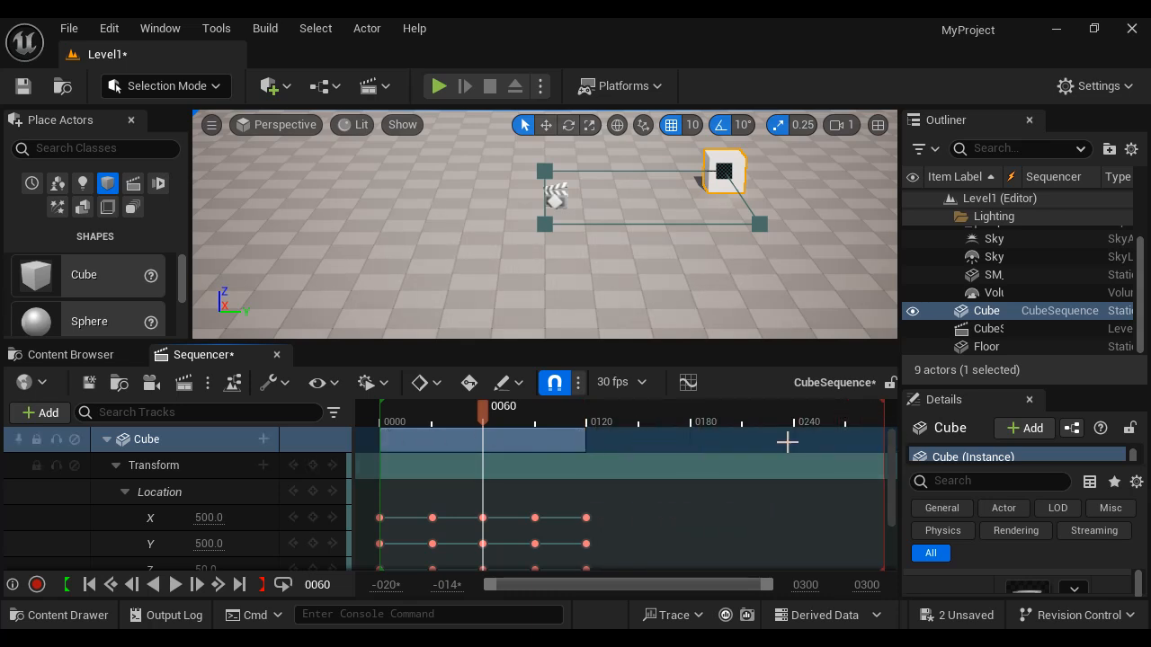
pyautogui.moveTo(578, 421)
pyautogui.mouseDown()
pyautogui.moveTo(859, 428)
pyautogui.moveTo(584, 432)
pyautogui.mouseUp()
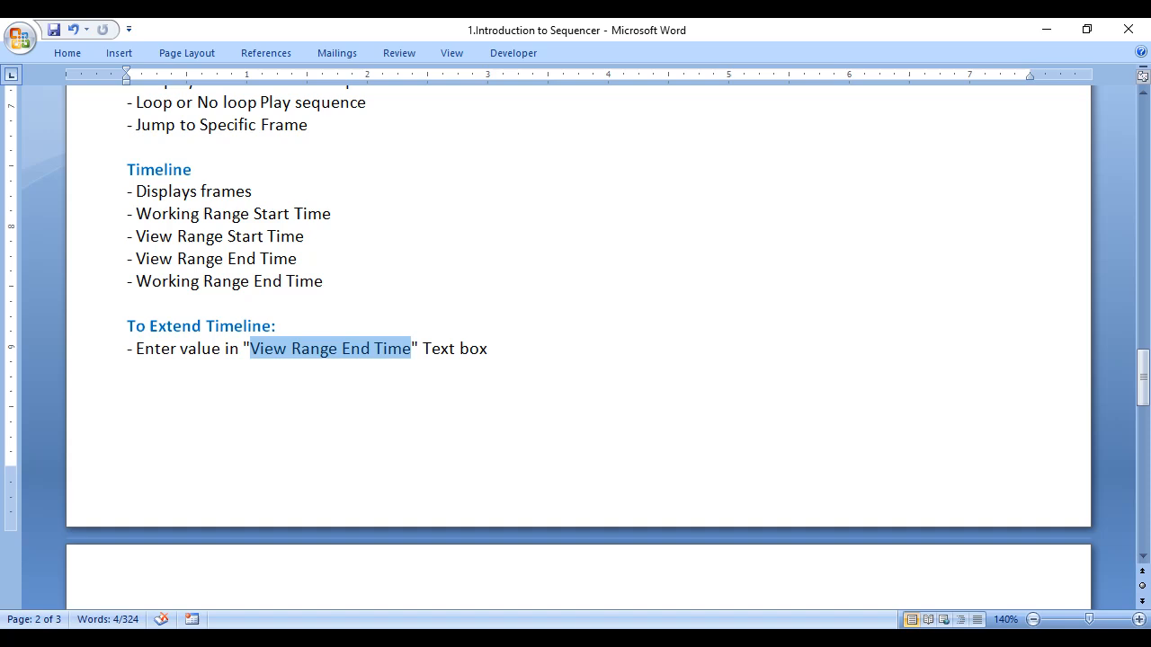
# - Scroll the notes to the Shortcut section and highlight the Add key frame entry
pyautogui.scroll(-5, 685, 413)
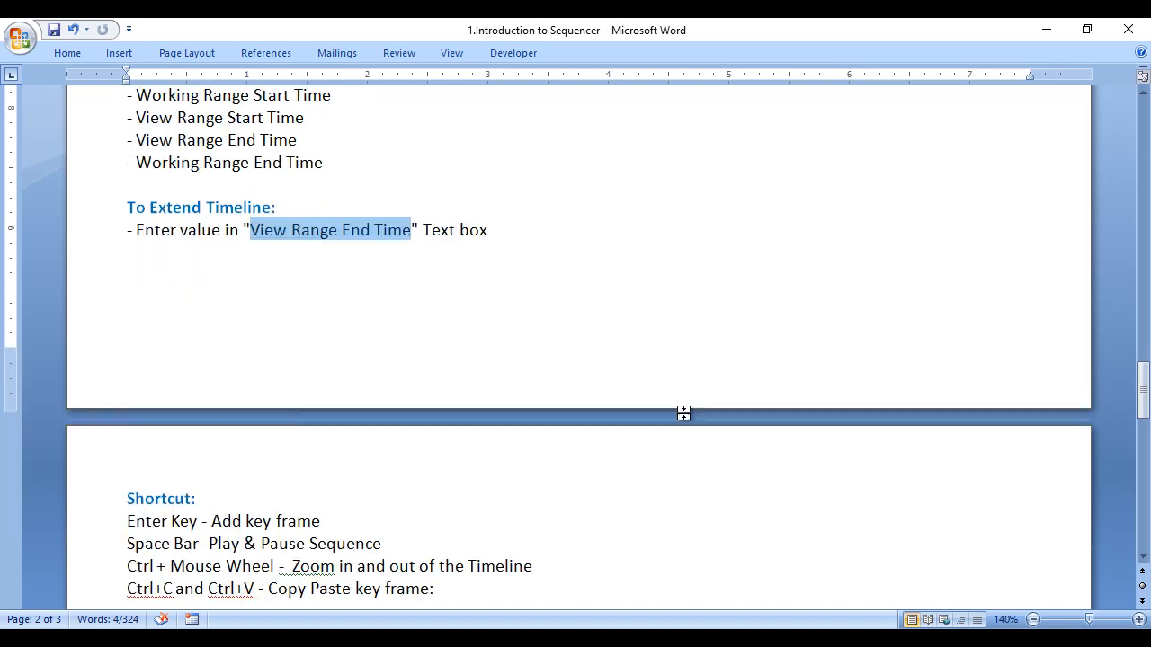
pyautogui.tripleClick(126, 344)
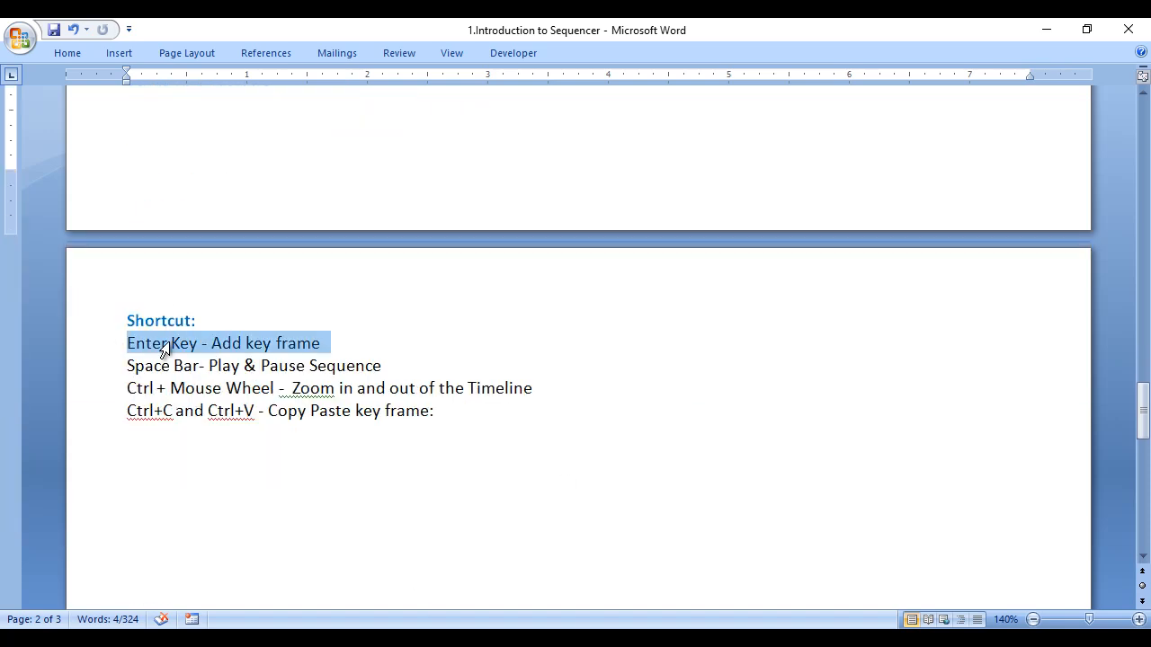
pyautogui.moveTo(213, 344); pyautogui.dragTo(321, 344)
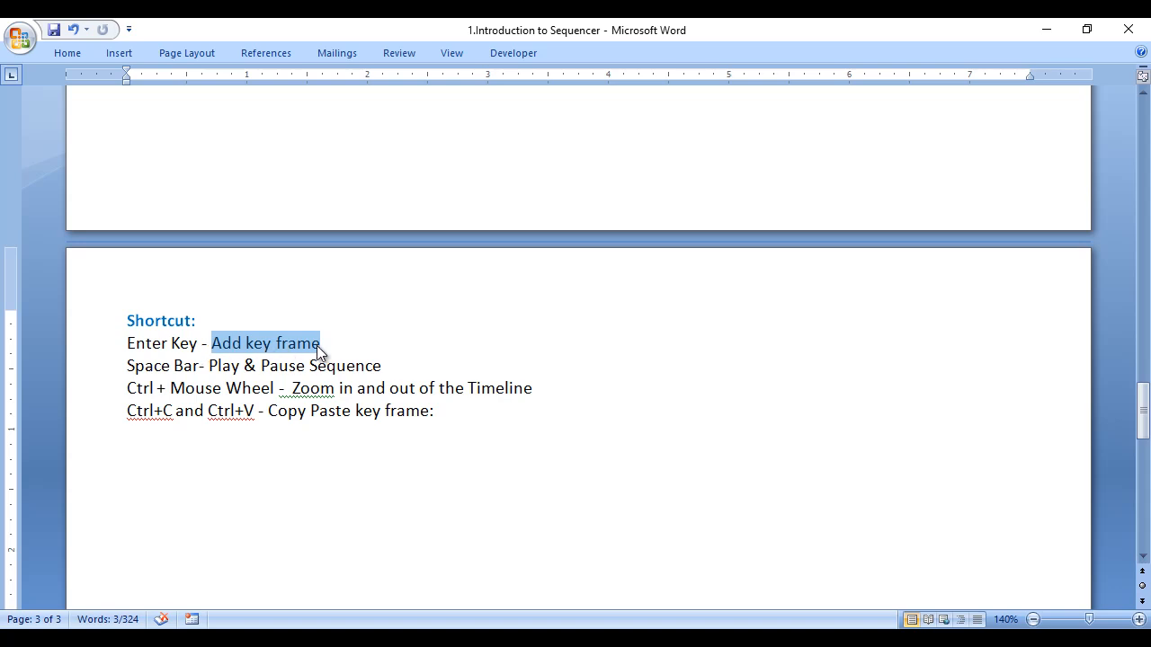
# - Highlight the Space Bar note, rewind the playhead to frame 1, and play and pause the sequence with the space bar
pyautogui.moveTo(127, 365); pyautogui.dragTo(353, 363)
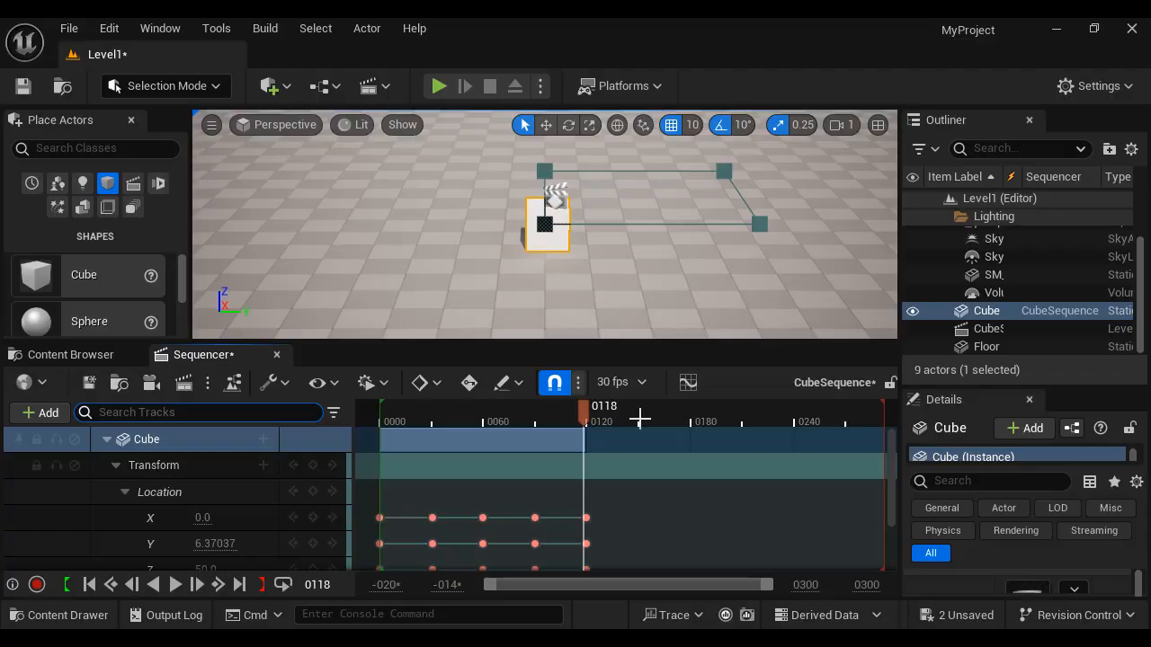
pyautogui.moveTo(585, 422); pyautogui.dragTo(381, 440)
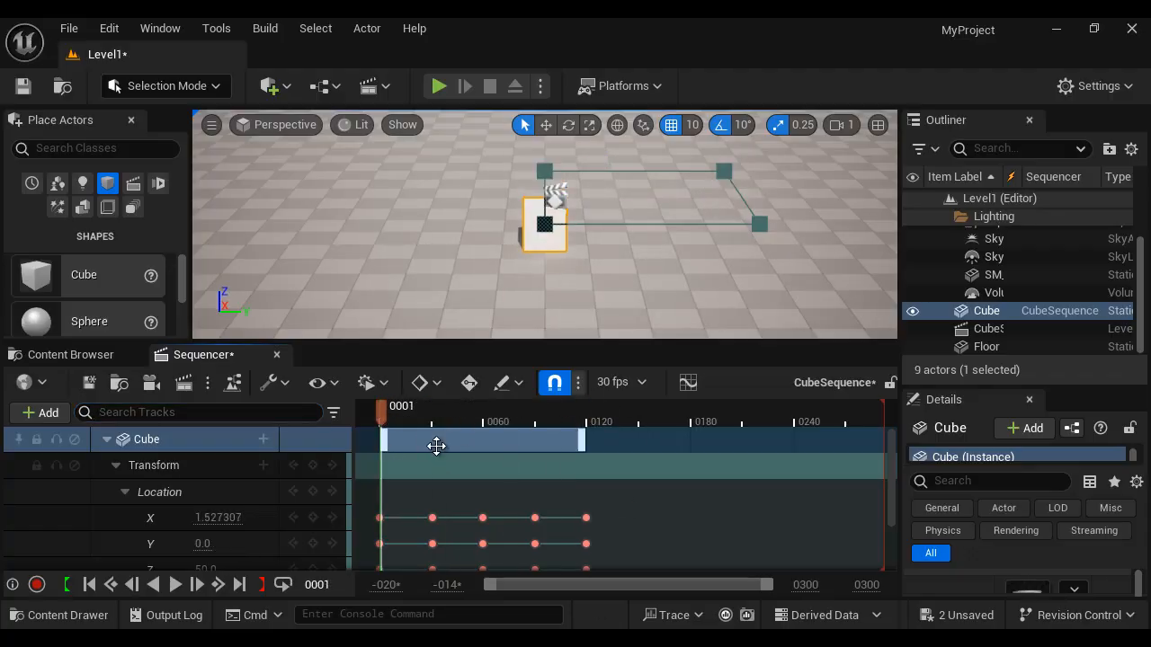
pyautogui.press('space')
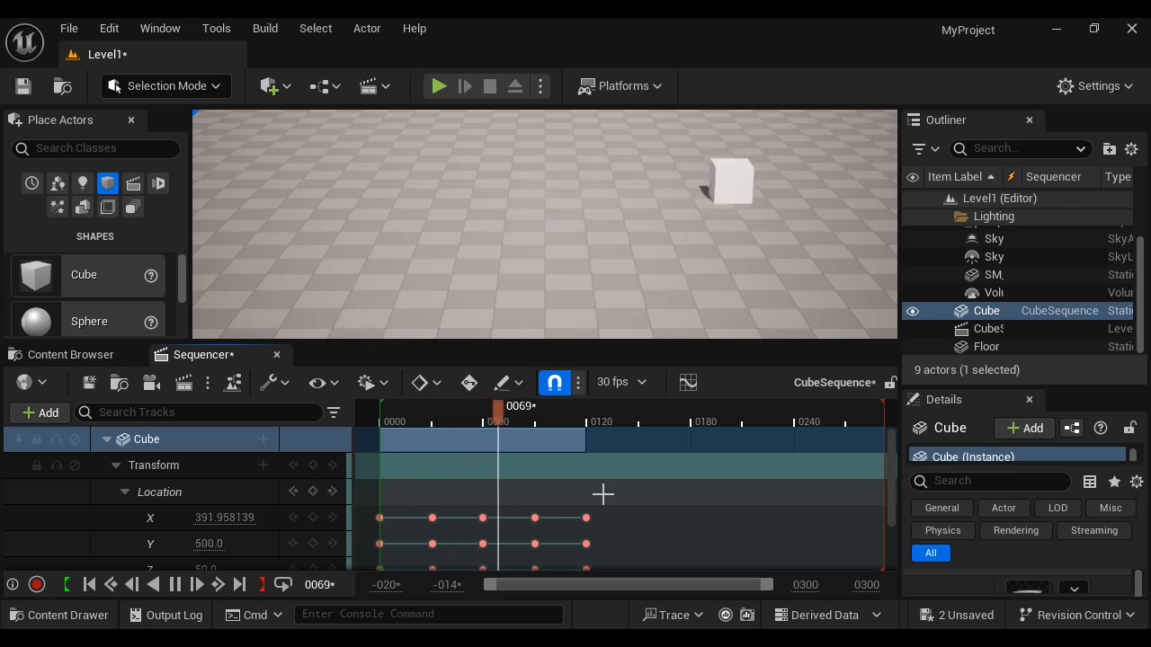
pyautogui.press('space')
pyautogui.press('space')
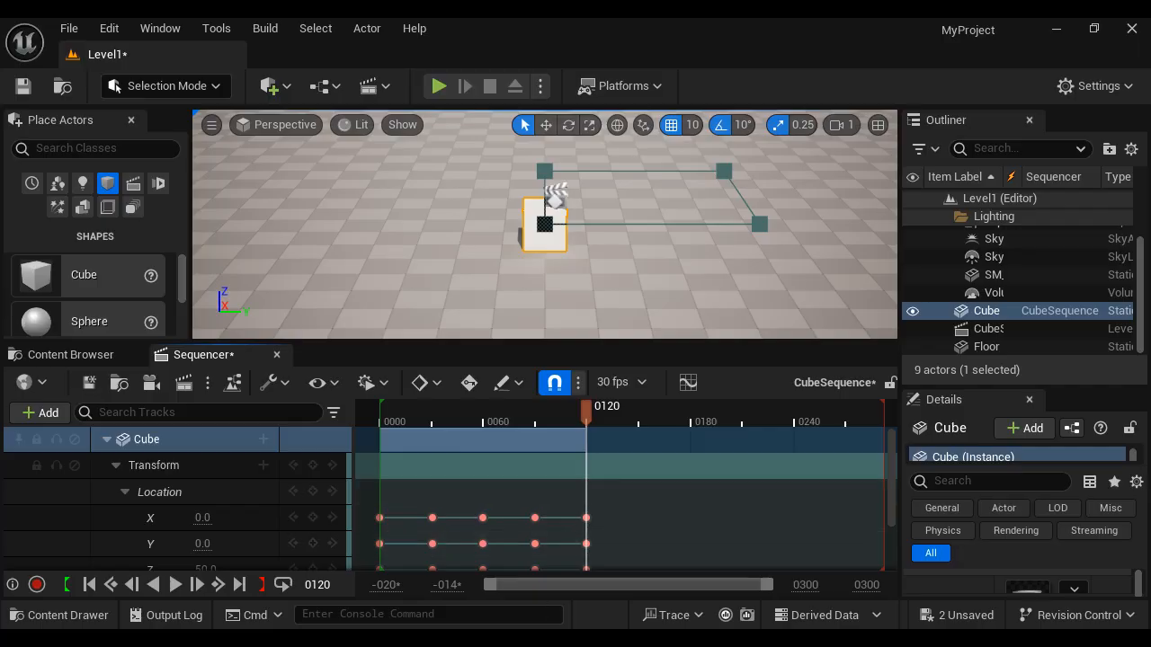
# - Highlight the Ctrl + Mouse Wheel note and zoom the Sequencer timeline in and out
pyautogui.hotkey('alt', 'Tab')
pyautogui.moveTo(126, 389); pyautogui.dragTo(277, 390)
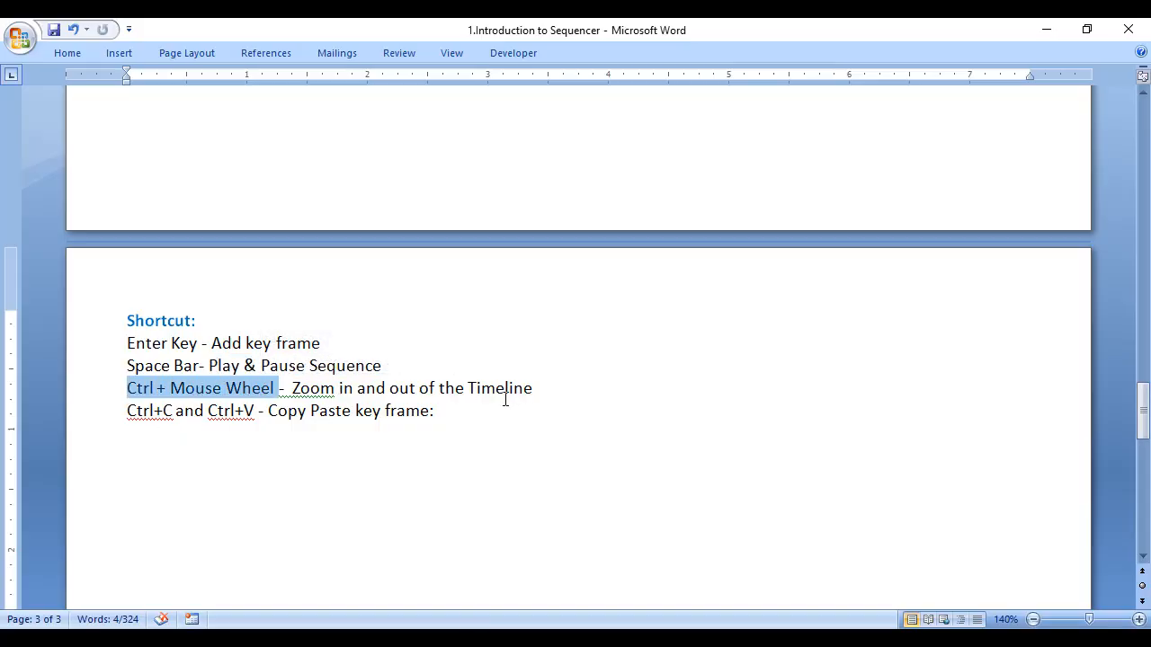
pyautogui.hotkey('alt', 'Tab')
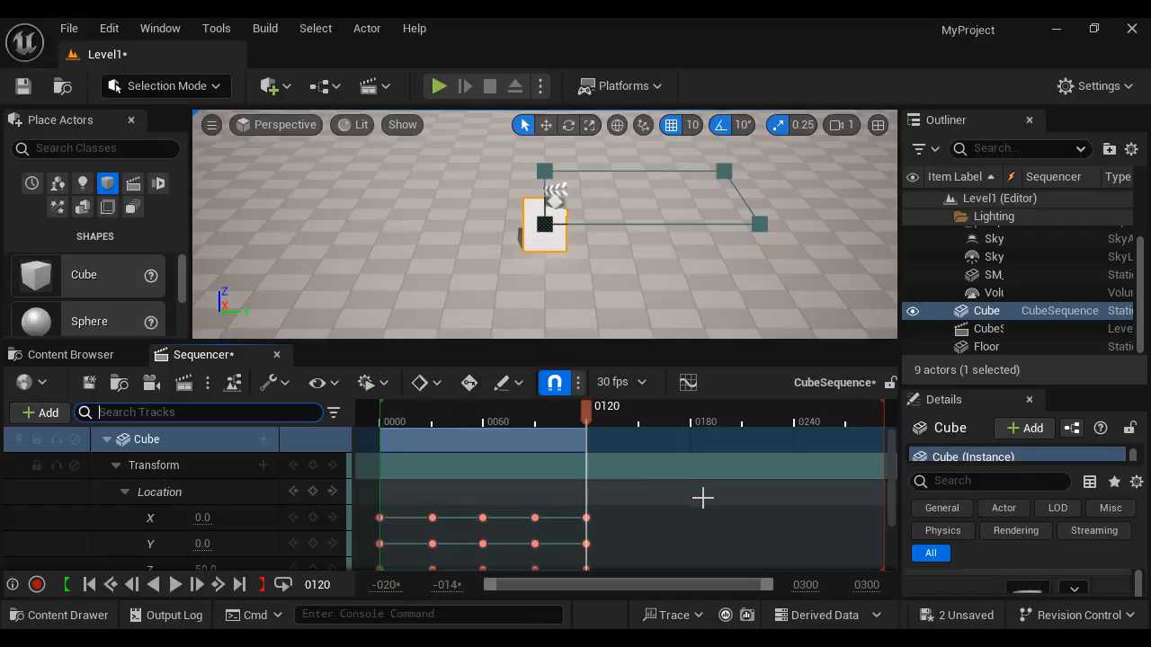
pyautogui.keyDown('ctrl'); pyautogui.scroll(-2, 662, 515); pyautogui.keyUp('ctrl')
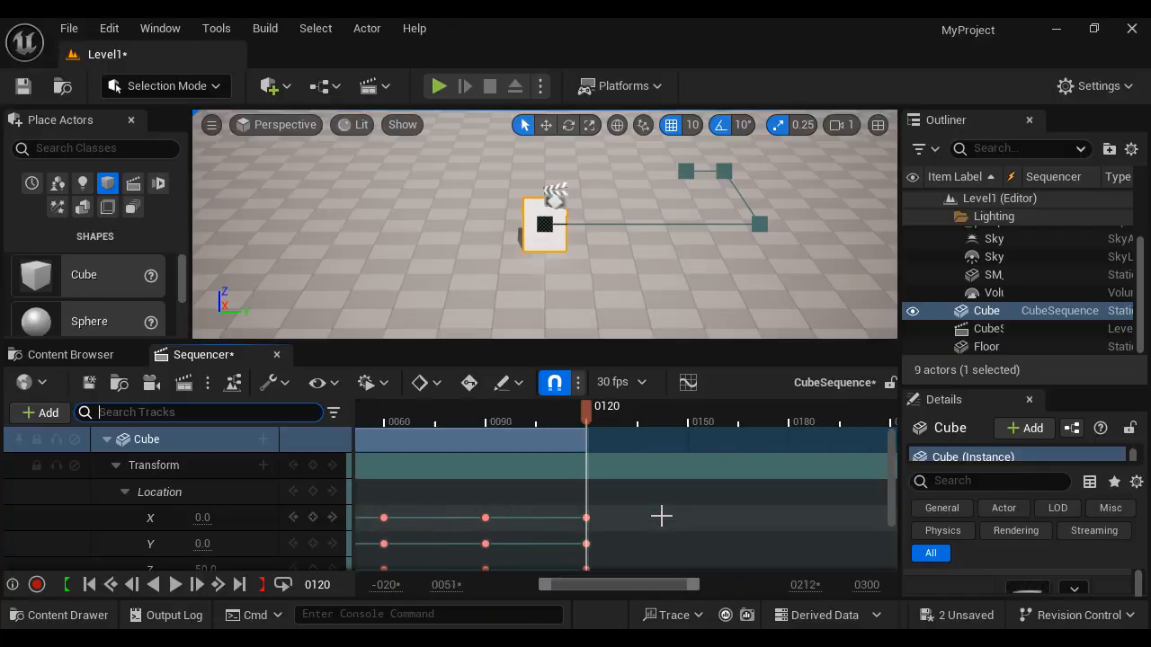
pyautogui.keyDown('ctrl'); pyautogui.scroll(2, 662, 515); pyautogui.keyUp('ctrl')
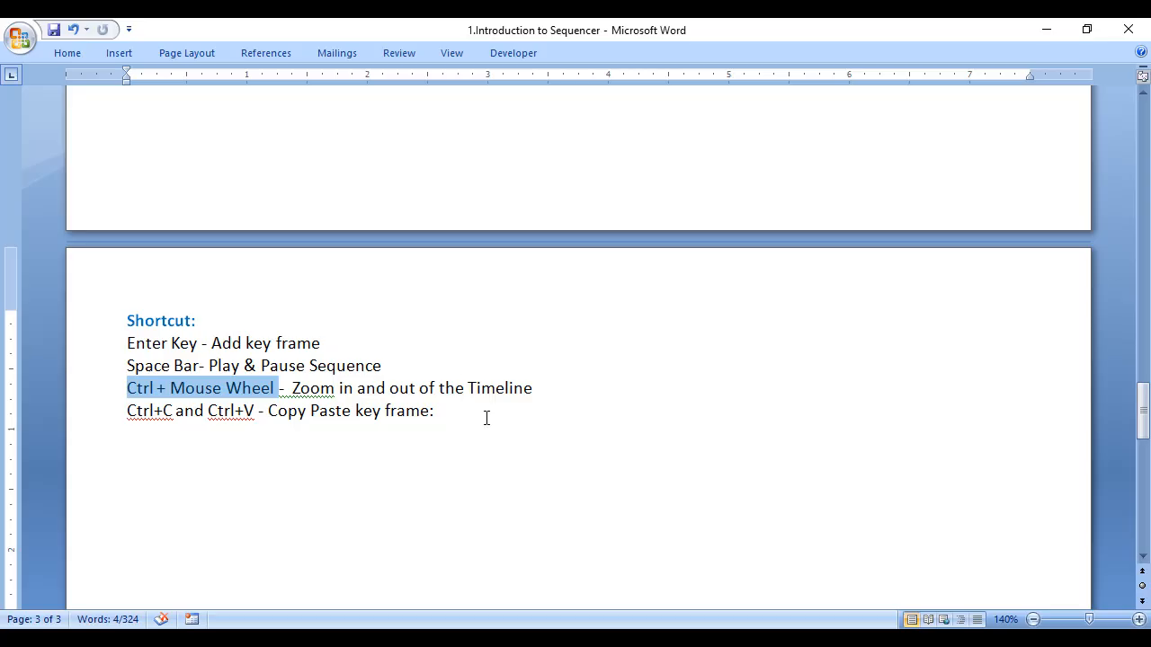
# - Highlight the Ctrl+C and Ctrl+V note, then copy the X, Y and Z location keys at frame 90 and paste them at frame 149
pyautogui.moveTo(126, 411); pyautogui.dragTo(244, 411)
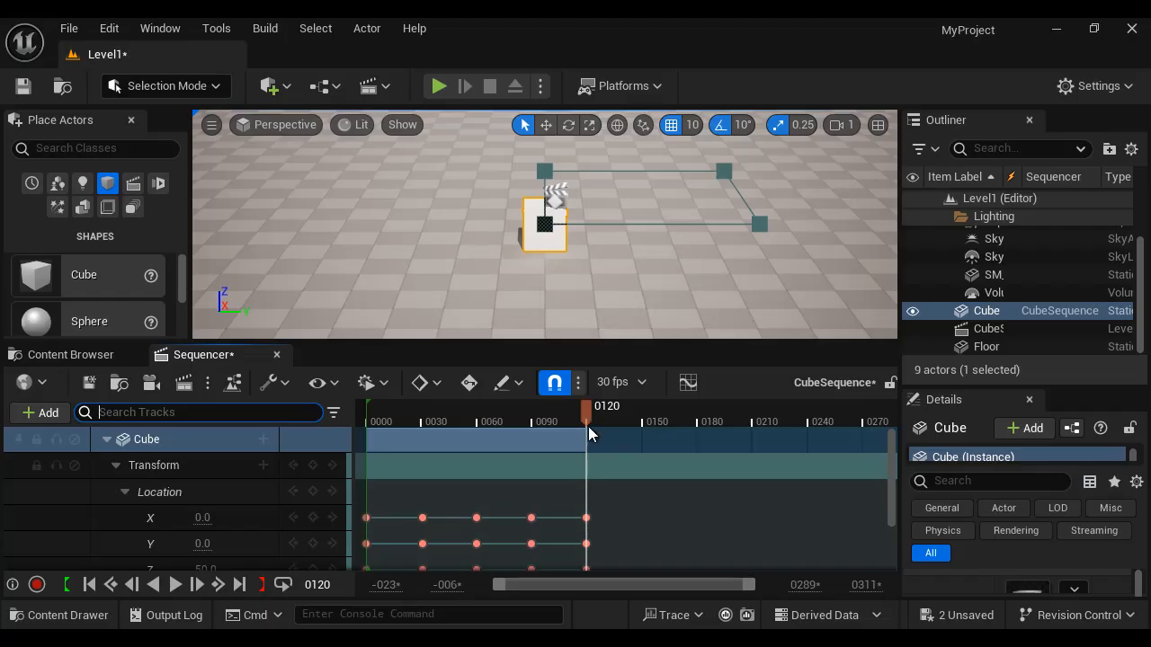
pyautogui.moveTo(589, 426); pyautogui.dragTo(365, 436)
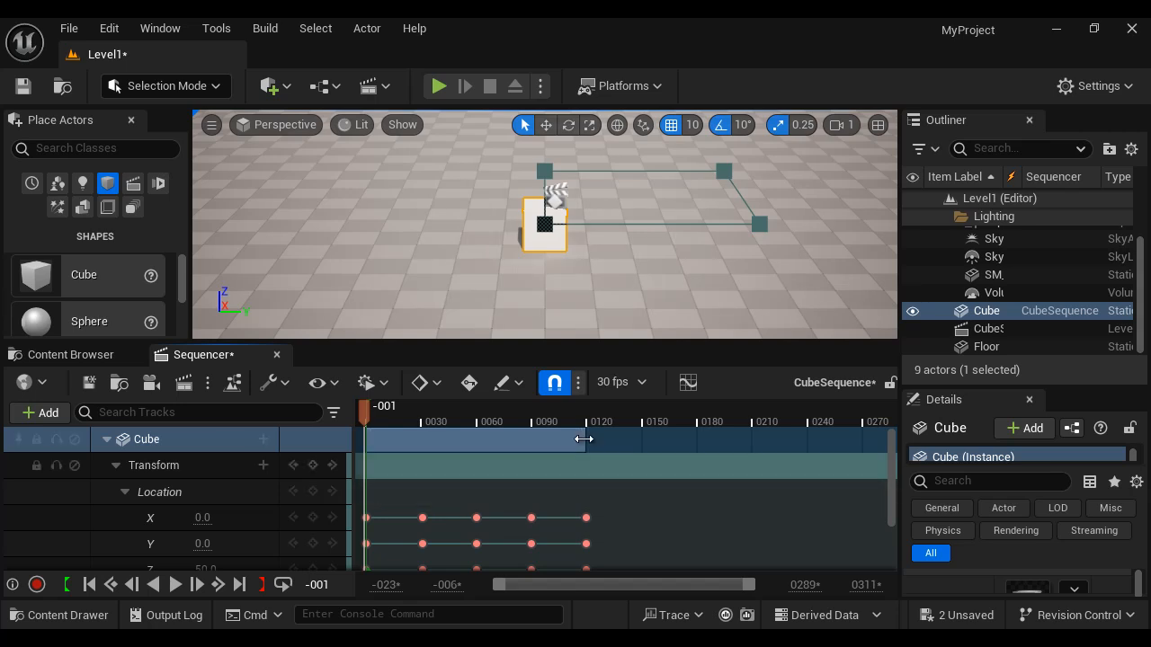
pyautogui.scroll(-2, 487, 490)
pyautogui.scroll(2, 540, 490)
pyautogui.scroll(-1, 611, 483)
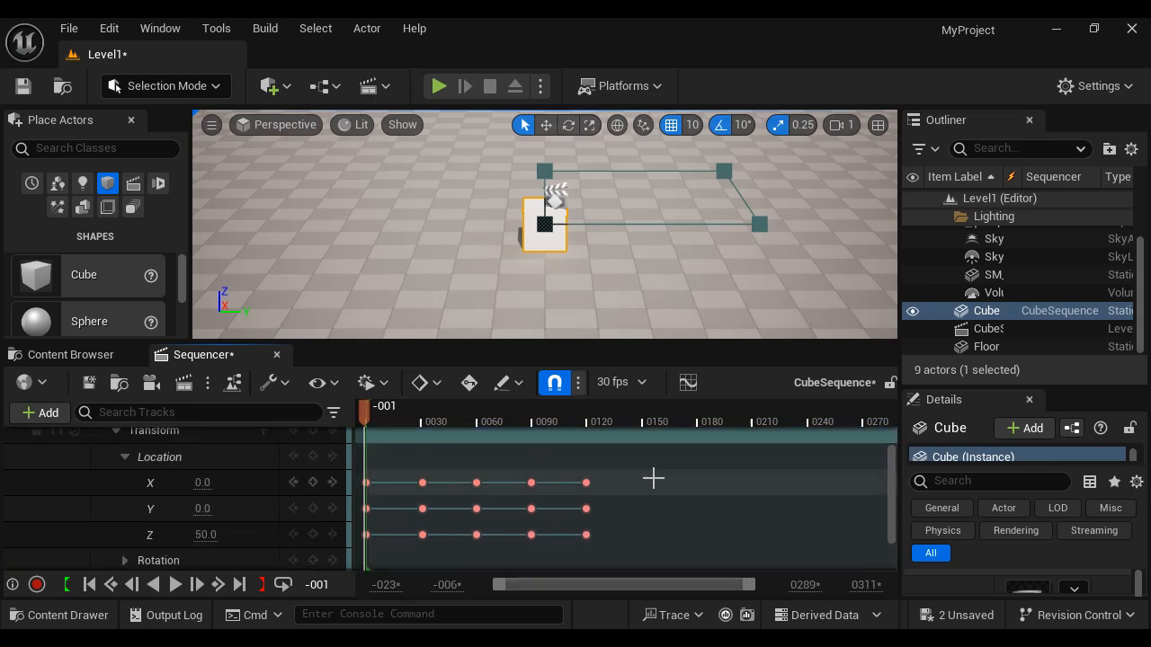
pyautogui.click(531, 483)
pyautogui.keyDown('shift'); pyautogui.click(531, 509); pyautogui.keyUp('shift')
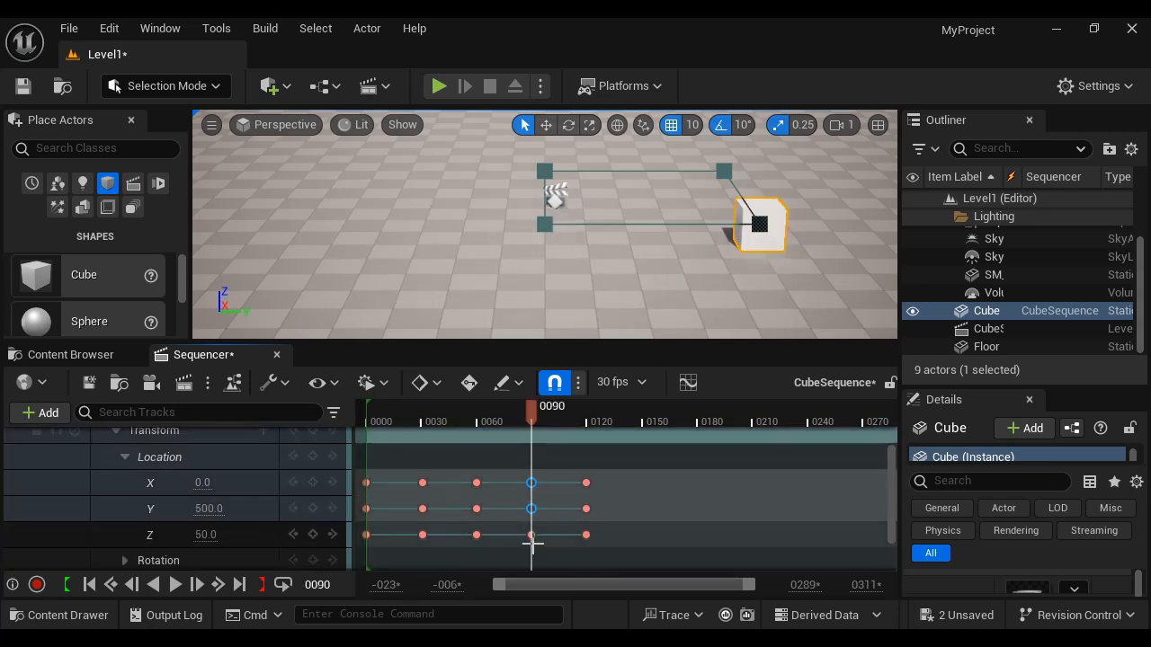
pyautogui.keyDown('shift'); pyautogui.click(532, 535); pyautogui.keyUp('shift')
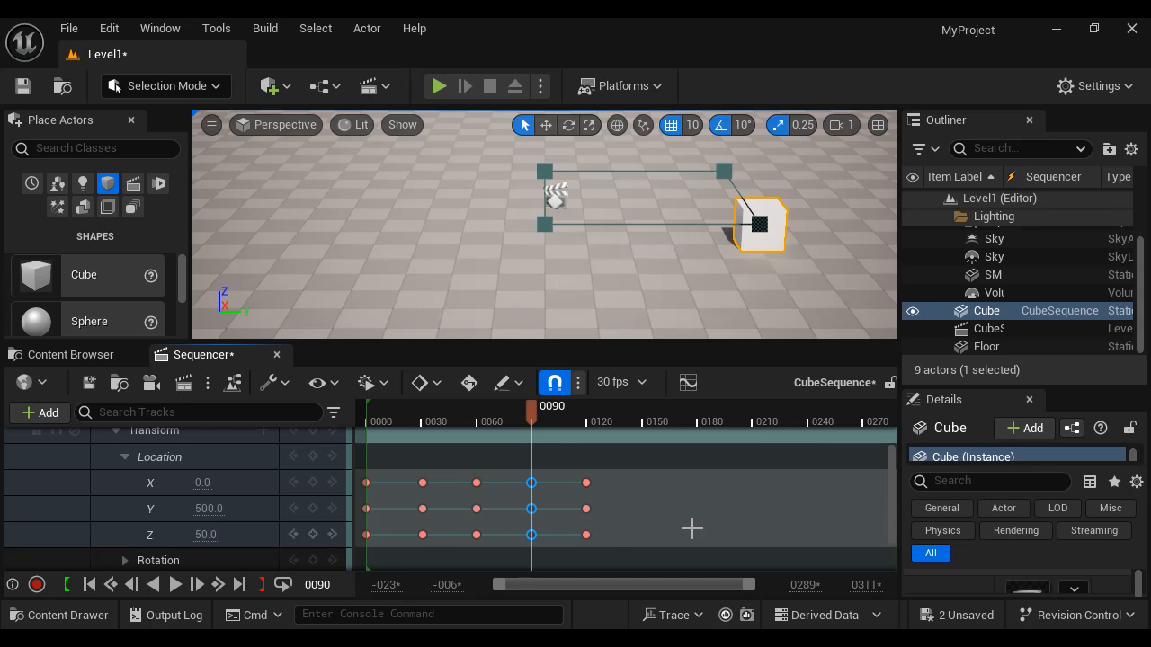
pyautogui.moveTo(527, 416); pyautogui.dragTo(641, 418)
pyautogui.hotkey('ctrl', 'v')
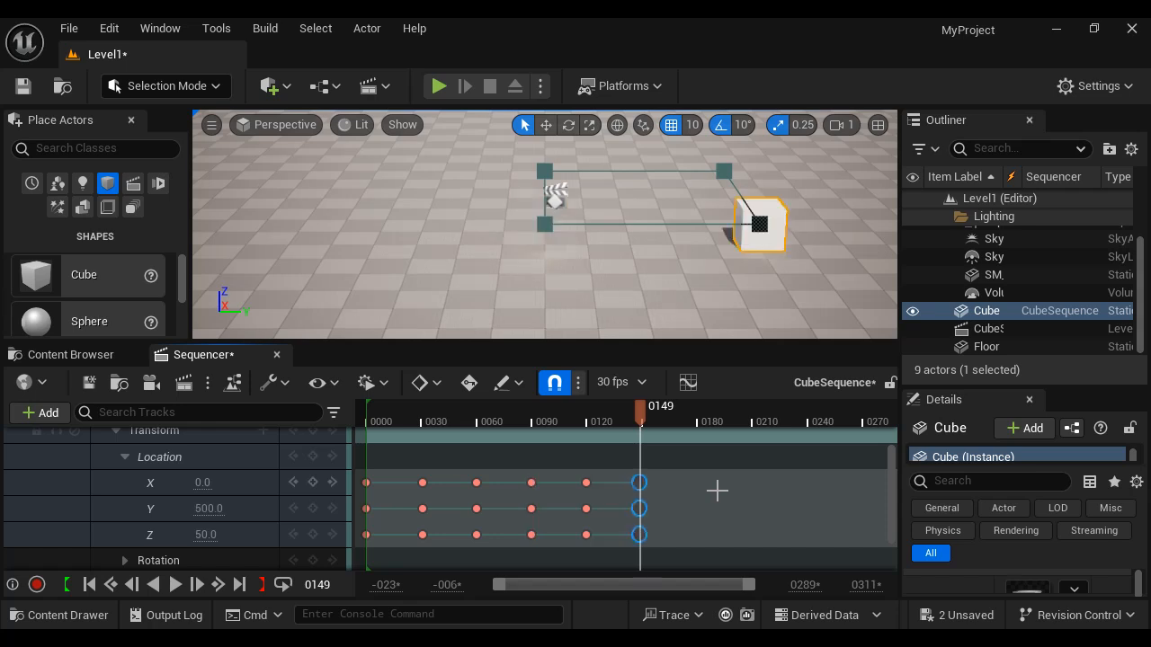
# - Copy the X, Y and Z location keys at frame 60 and paste them at frame 179
pyautogui.click(479, 484)
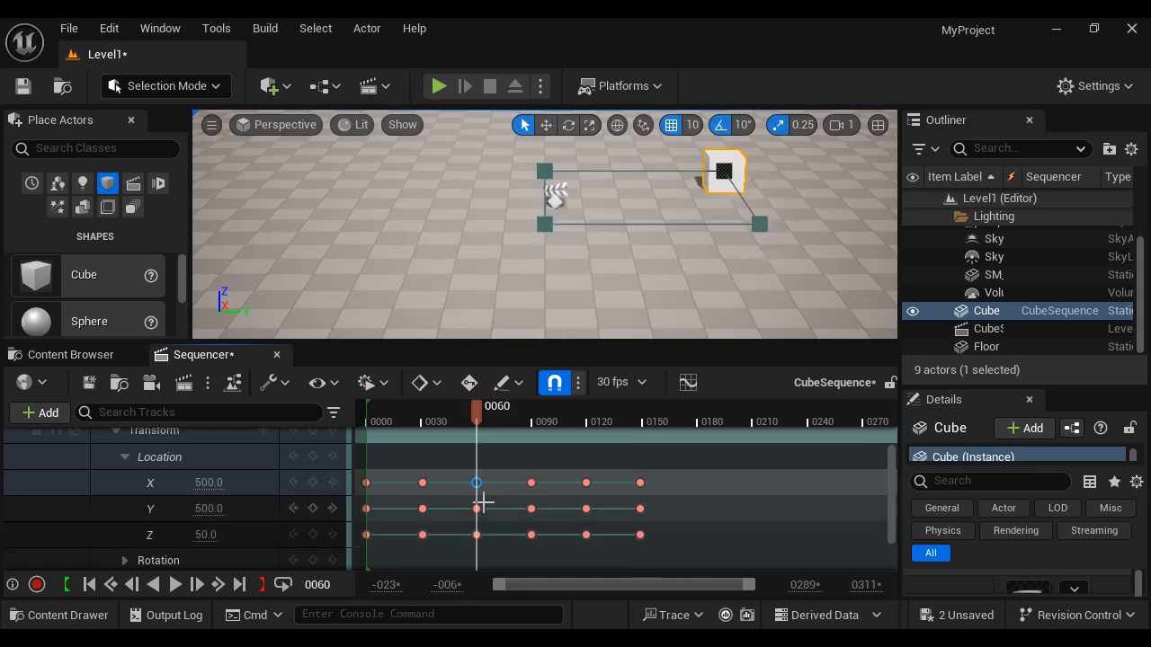
pyautogui.keyDown('shift'); pyautogui.click(477, 508); pyautogui.keyUp('shift')
pyautogui.keyDown('shift'); pyautogui.click(477, 534); pyautogui.keyUp('shift')
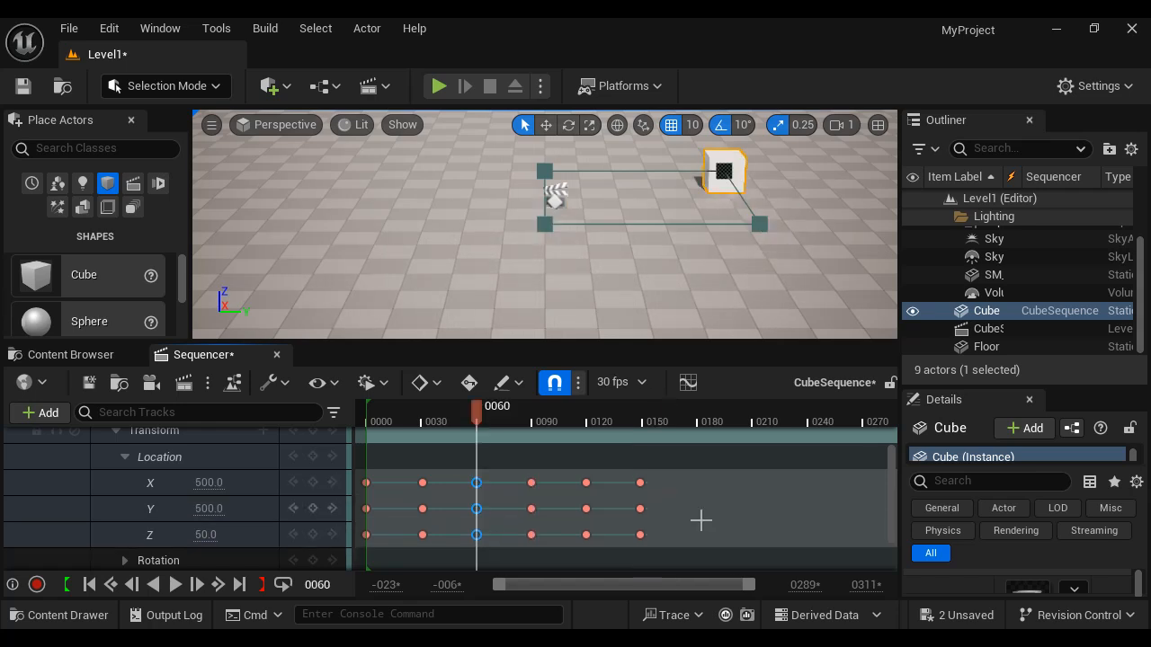
pyautogui.moveTo(480, 411); pyautogui.dragTo(696, 423)
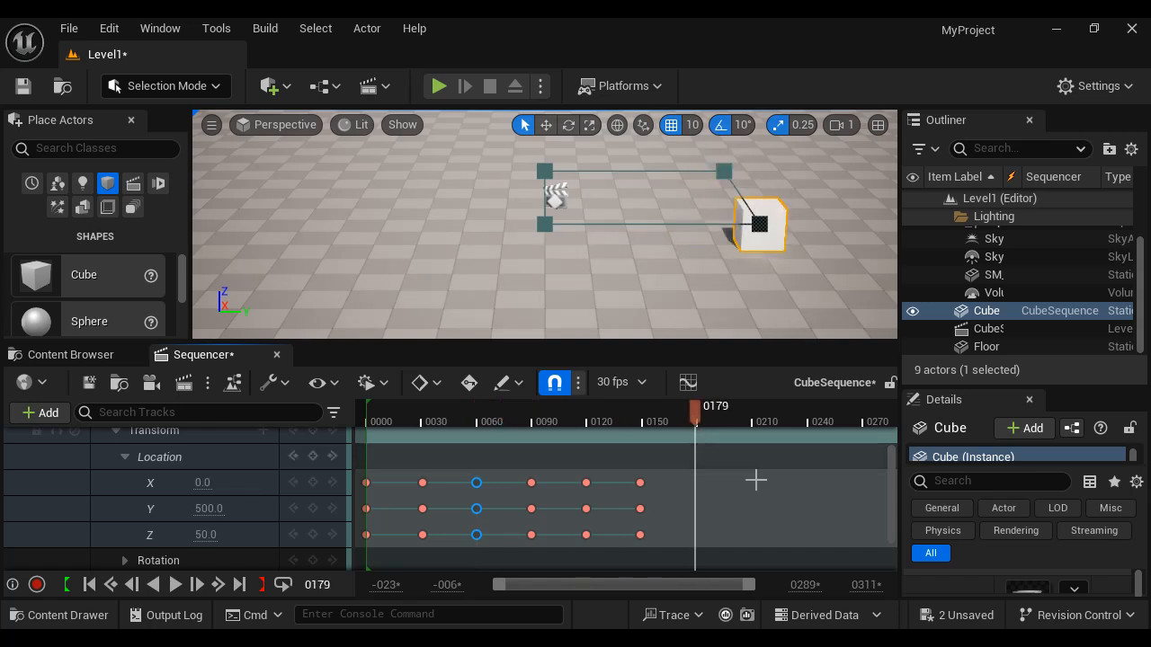
pyautogui.hotkey('ctrl', 'v')
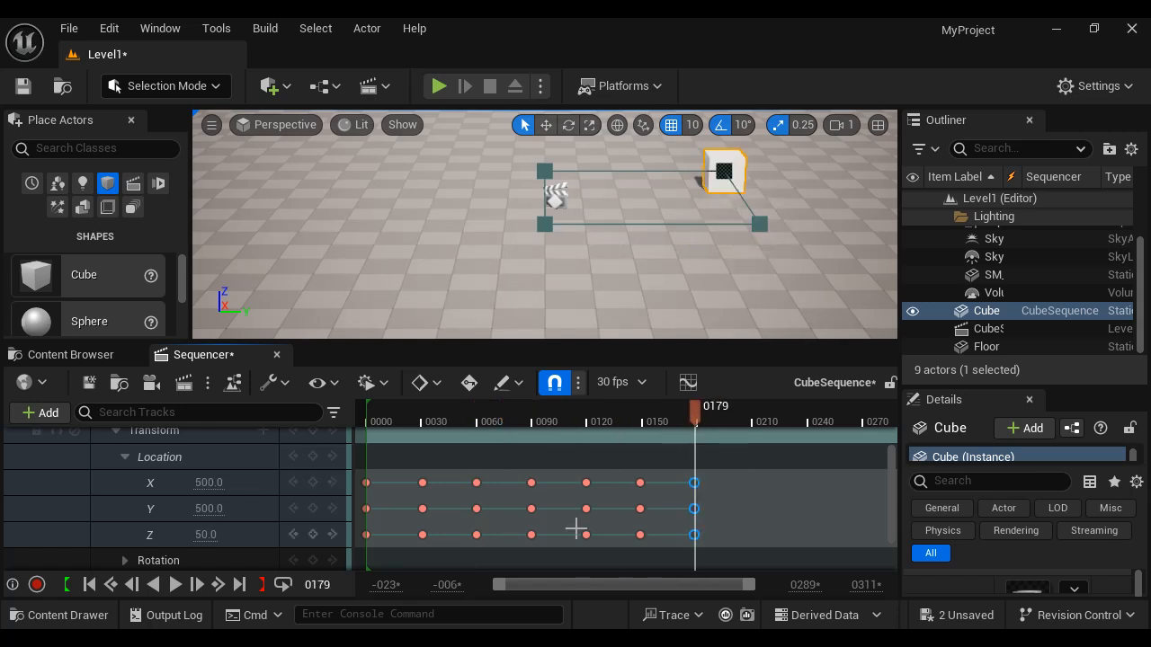
# - Copy the X, Y and Z location keys at frame 30 and paste them at frame 209
pyautogui.click(422, 483)
pyautogui.keyDown('shift'); pyautogui.click(423, 508); pyautogui.keyUp('shift')
pyautogui.keyDown('shift'); pyautogui.click(423, 534); pyautogui.keyUp('shift')
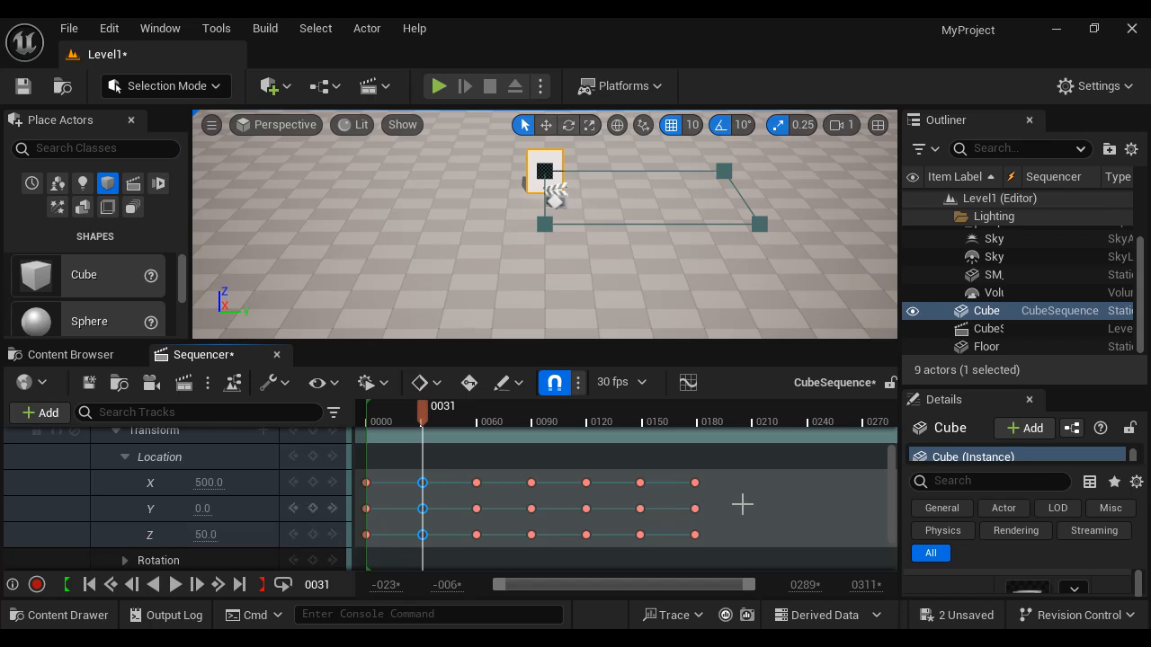
pyautogui.moveTo(423, 411); pyautogui.dragTo(751, 421)
pyautogui.hotkey('ctrl', 'v')
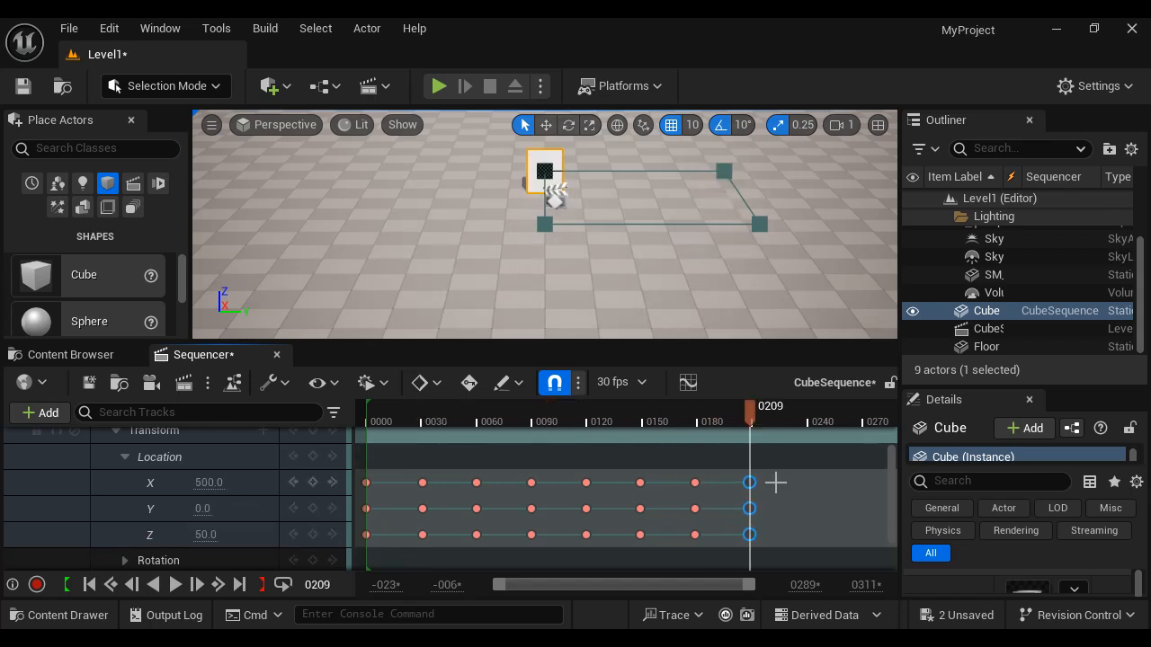
# - Copy the X, Y and Z location keys at frame 0 and paste them at frame 239
pyautogui.click(367, 483)
pyautogui.keyDown('shift'); pyautogui.click(366, 508); pyautogui.keyUp('shift')
pyautogui.keyDown('shift'); pyautogui.click(365, 534); pyautogui.keyUp('shift')
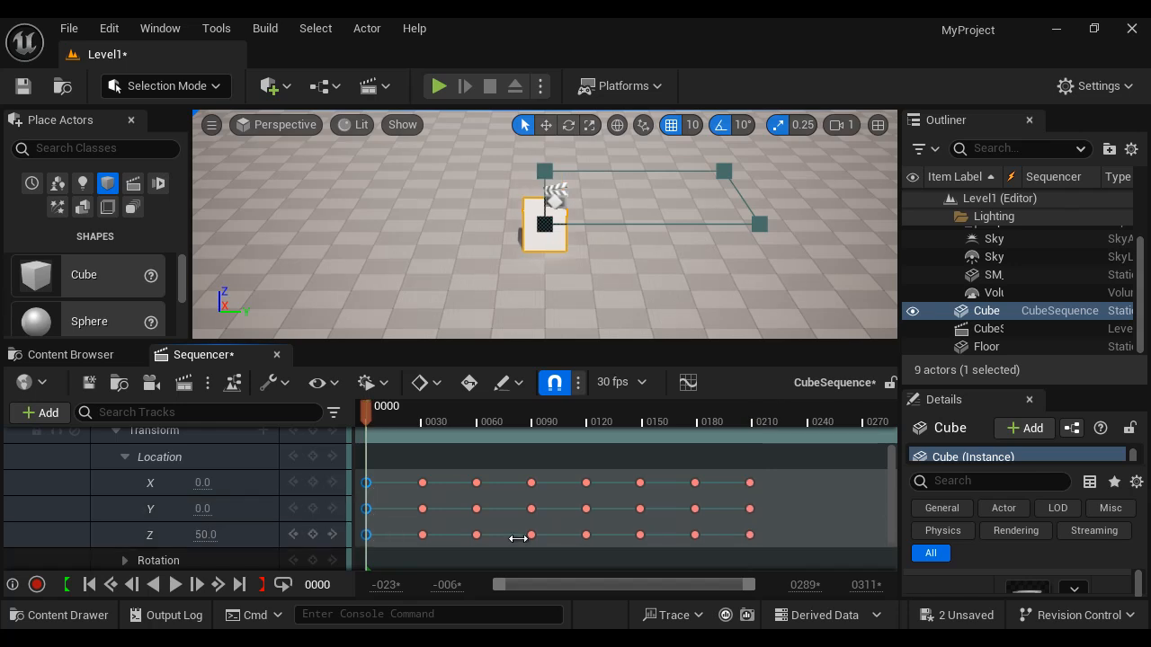
pyautogui.click(807, 423)
pyautogui.hotkey('ctrl', 'v')
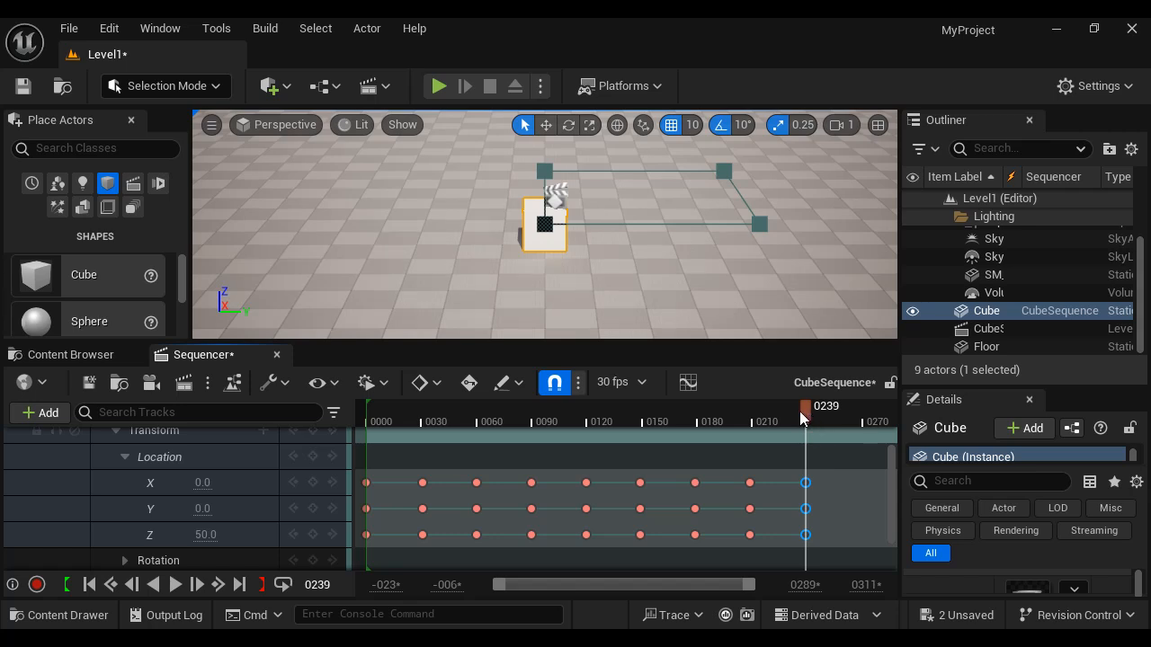
# - Rewind the playhead to frame 1 and play the extended sequence, then pause it
pyautogui.moveTo(803, 418); pyautogui.dragTo(369, 418)
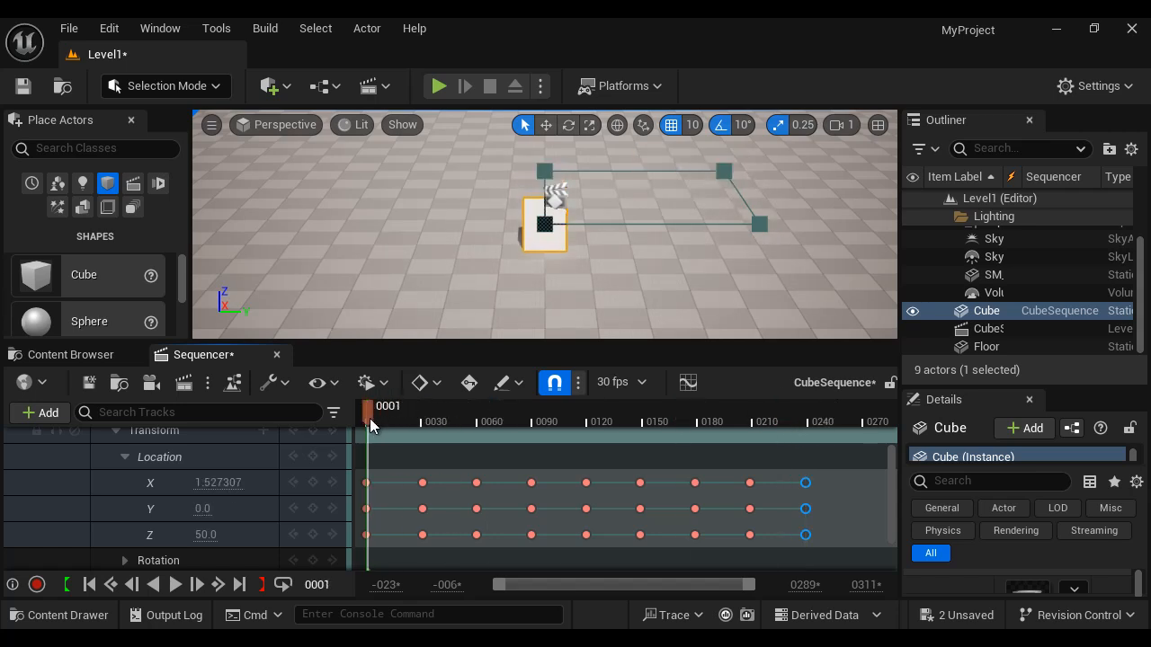
pyautogui.click(175, 586)
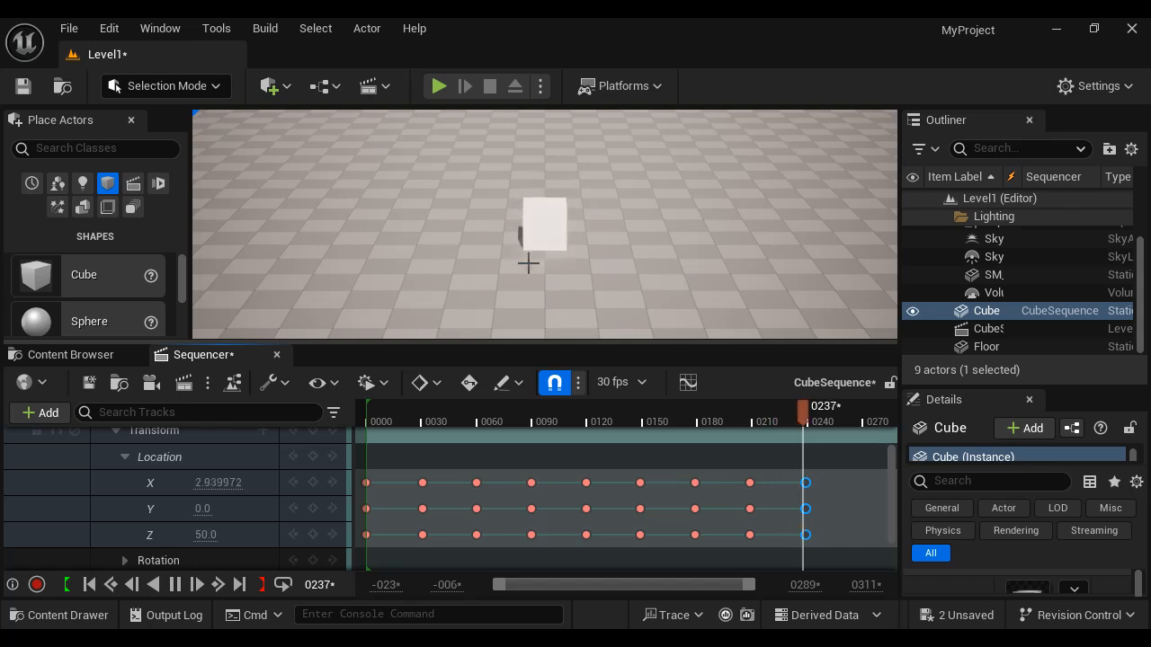
pyautogui.click(175, 585)
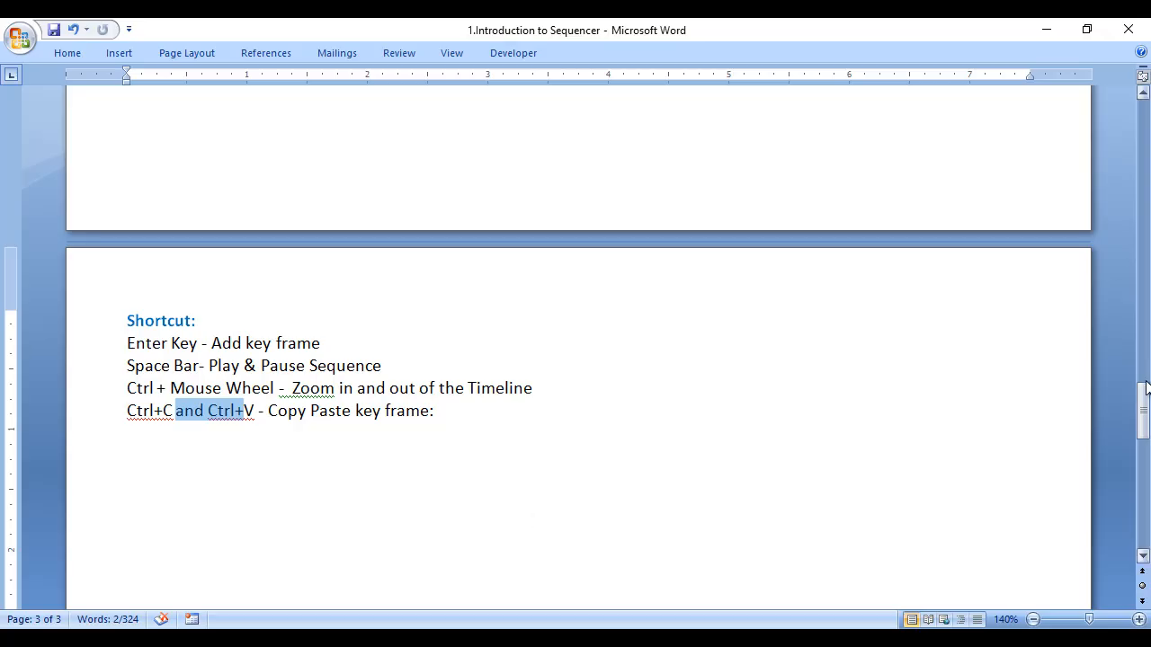
# - Scroll the notes to the introduction and highlight Sequencer, the timeline based editor line and animate objects
pyautogui.moveTo(1144, 410); pyautogui.dragTo(1144, 126)
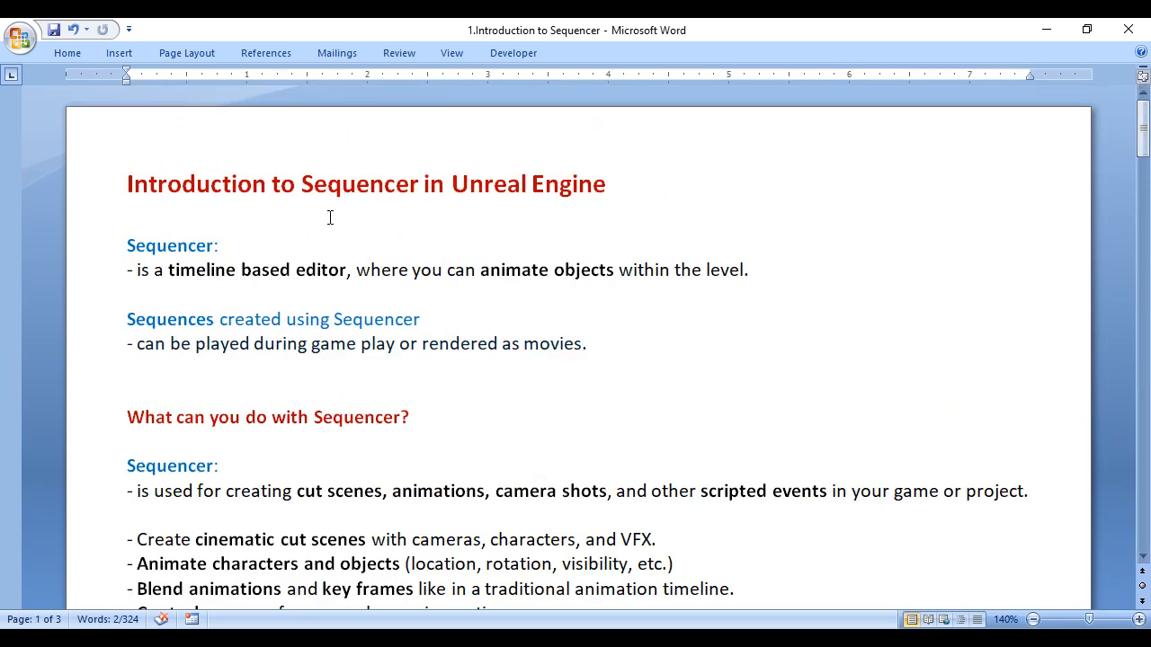
pyautogui.moveTo(302, 184); pyautogui.dragTo(419, 183)
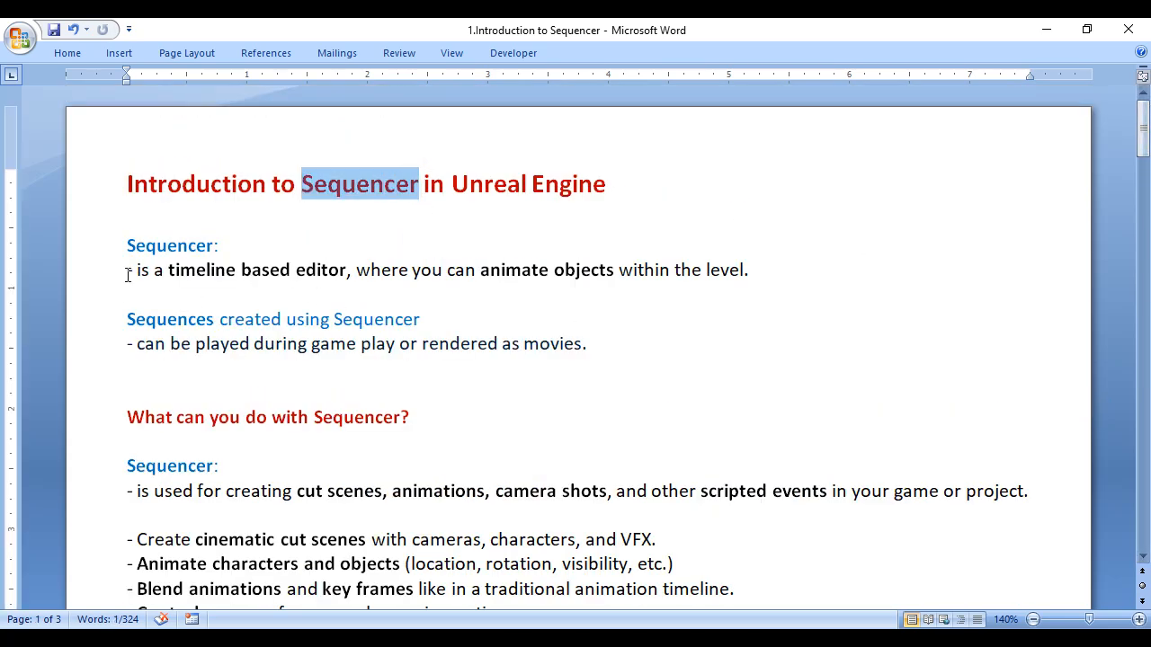
pyautogui.moveTo(128, 274); pyautogui.dragTo(347, 270)
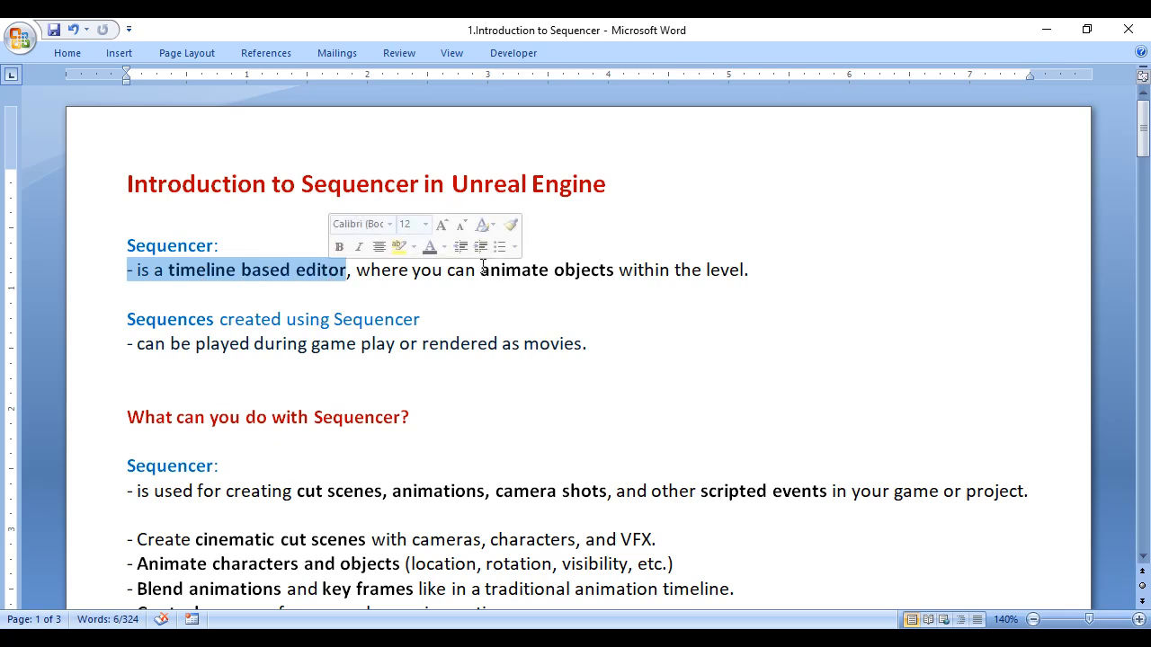
pyautogui.moveTo(483, 269); pyautogui.dragTo(616, 280)
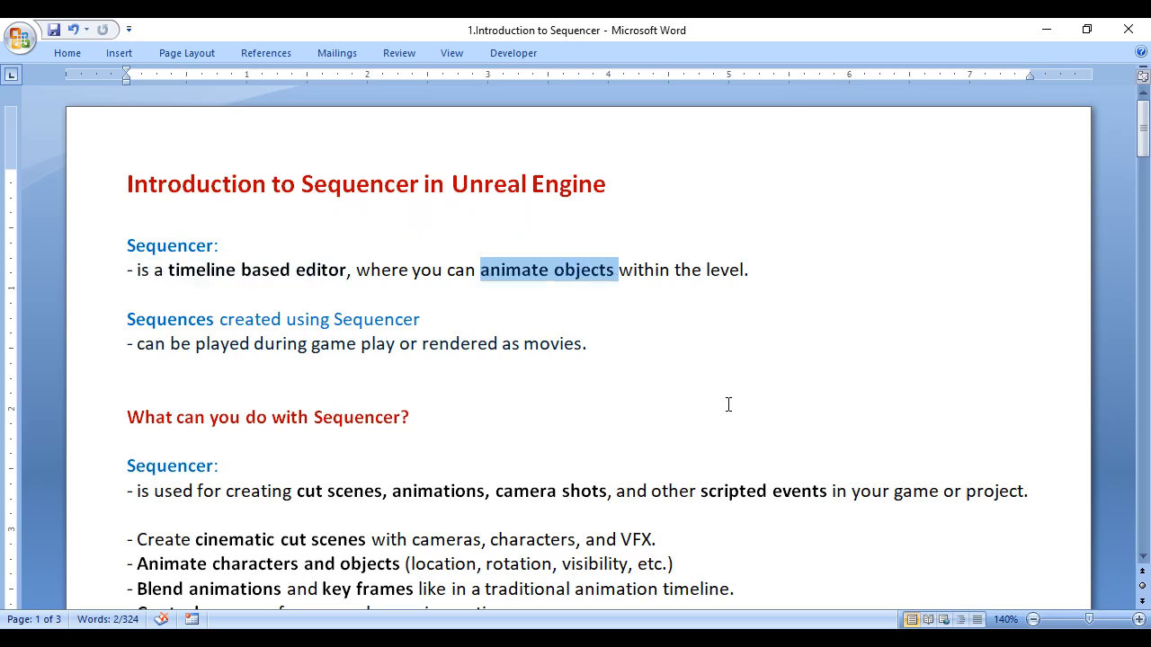